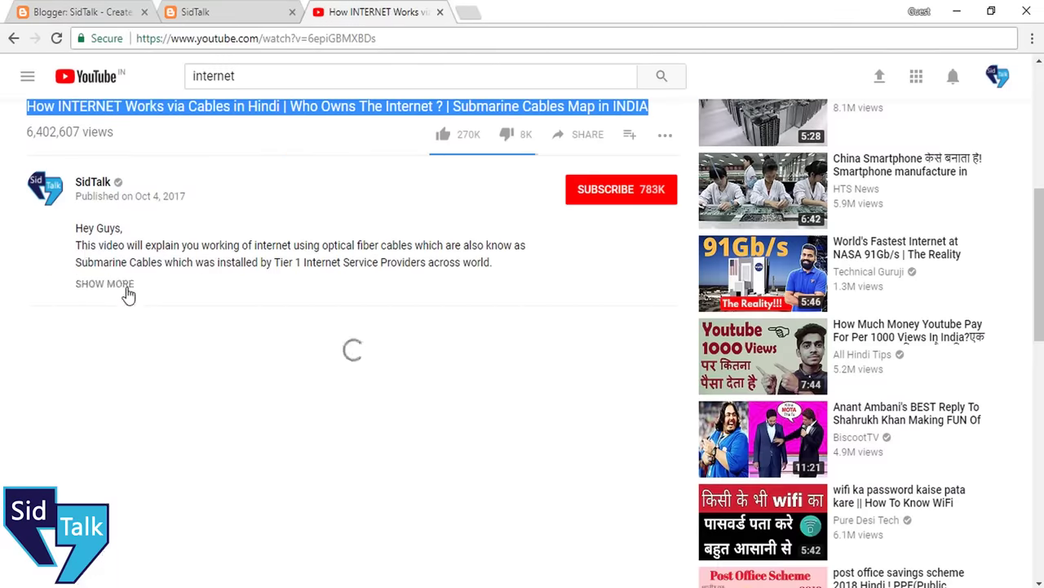
Copy the opening paragraph of the YouTube video's description into the body of the blog post
key("ctrl+c")
left_click(74, 12)
left_click(261, 250)
key("ctrl+v")
Copy the YouTube video's web address and start a new line below the description in the blog post
left_click(376, 11)
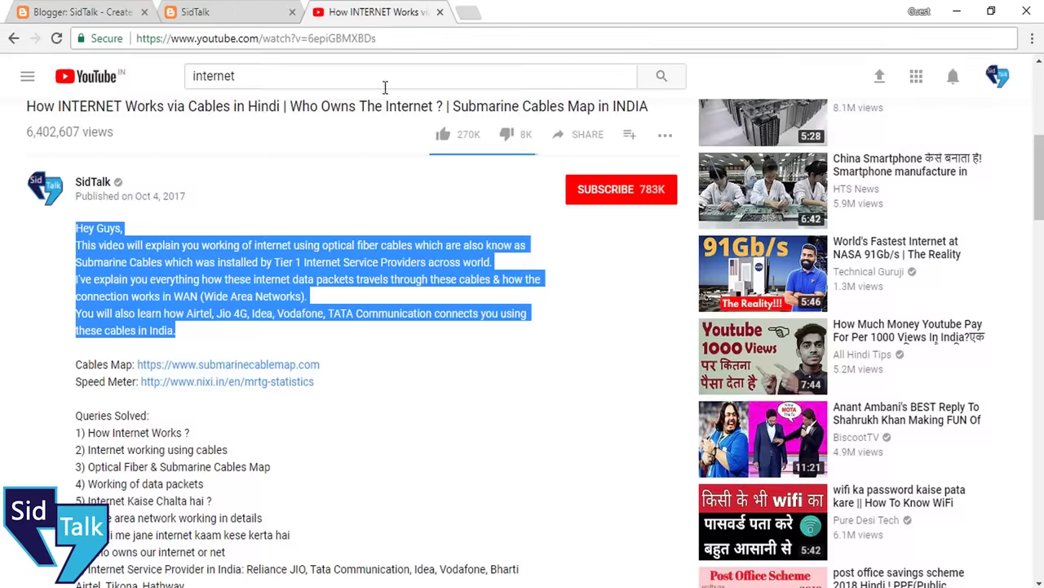
scroll(383, 245, "up", 5)
right_click(337, 39)
left_click(360, 89)
left_click(81, 12)
left_click(574, 333)
key("Return")
Insert the YouTube video below the description, finding it by its copied web address
left_click(506, 159)
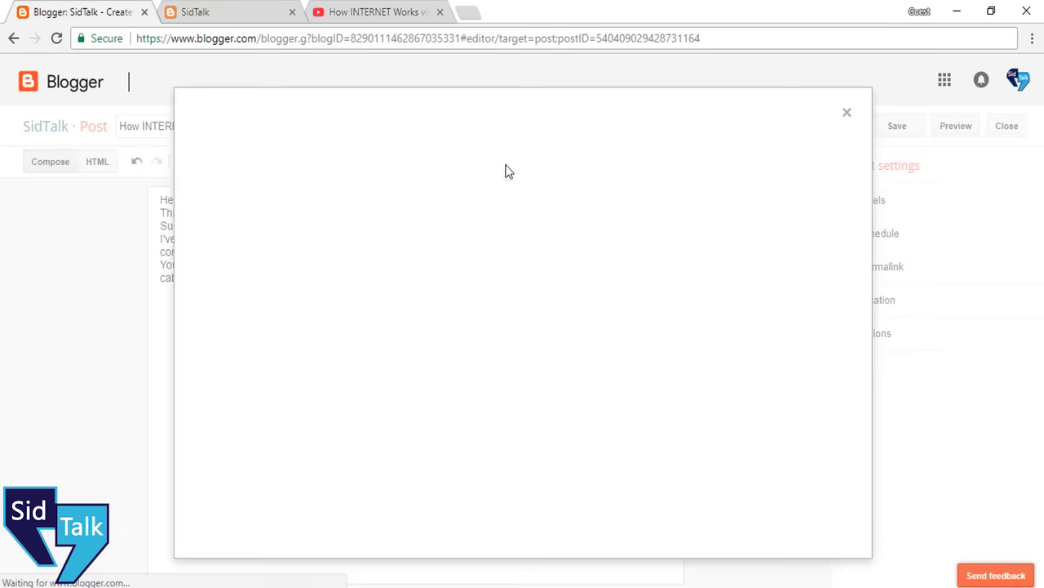
left_click(315, 167)
right_click(326, 215)
left_click(364, 317)
left_click(413, 279)
left_click(217, 529)
Format the description text above the embedded video with the Heading style
left_click(595, 122)
left_click_drag(286, 279, 217, 214)
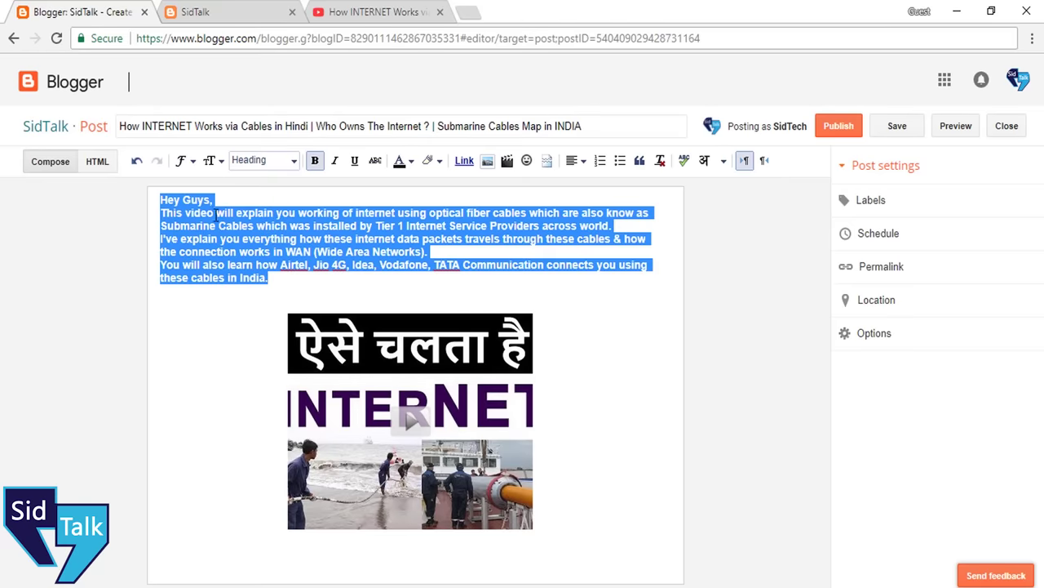
left_click(578, 415)
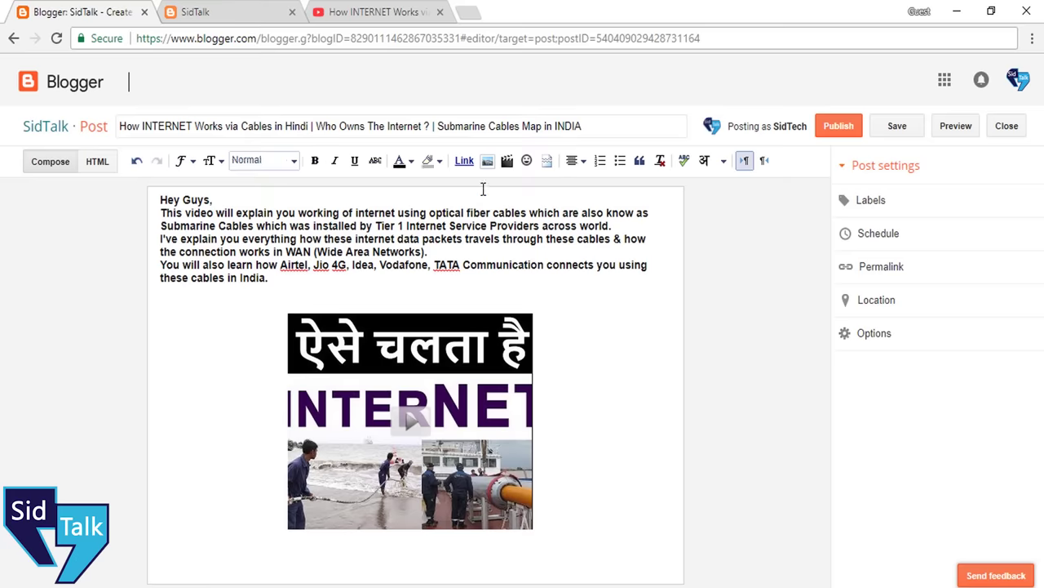
double_click(254, 278)
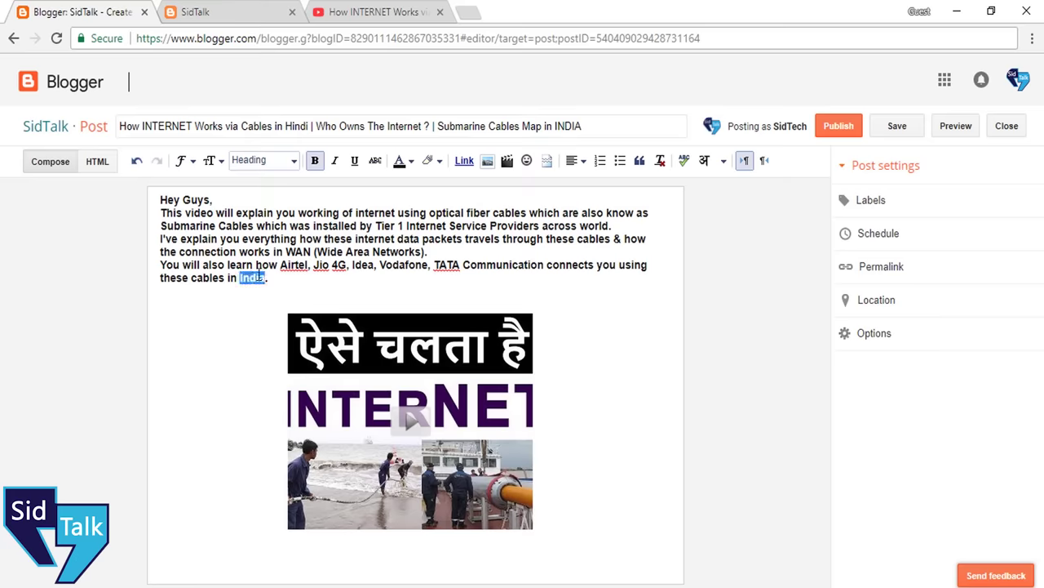
left_click(464, 161)
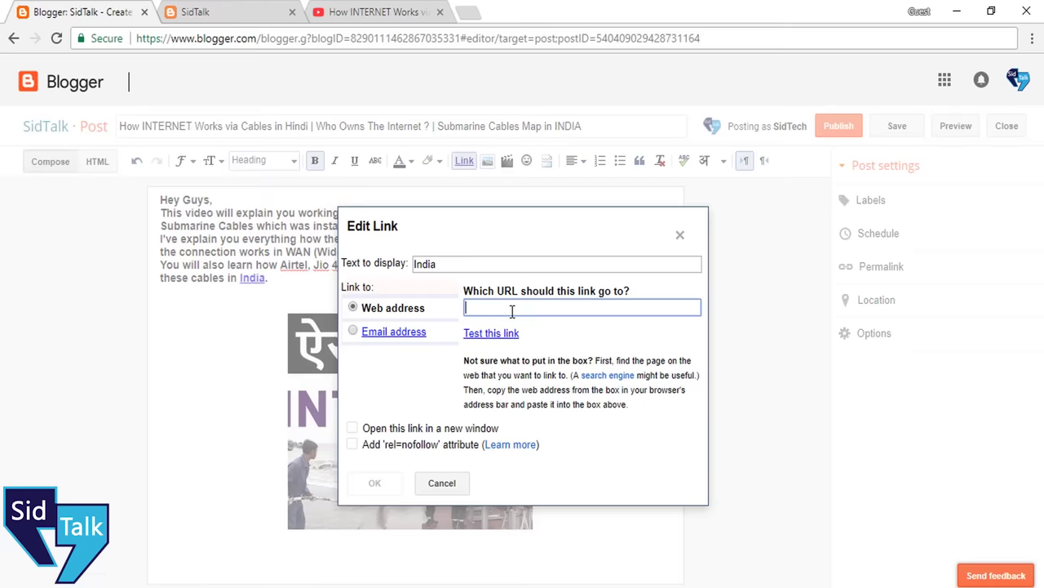
left_click(681, 237)
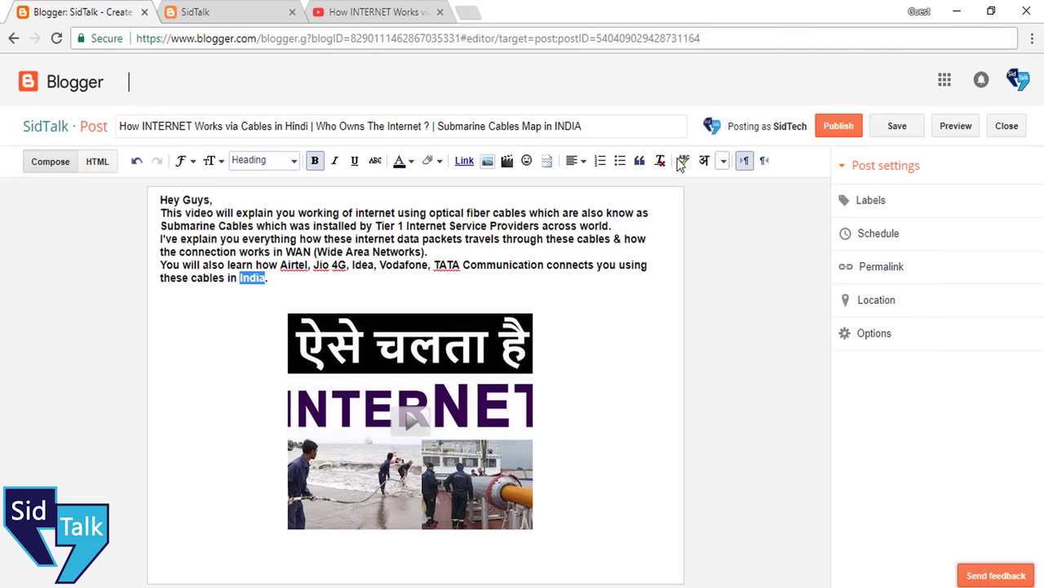
left_click(333, 288)
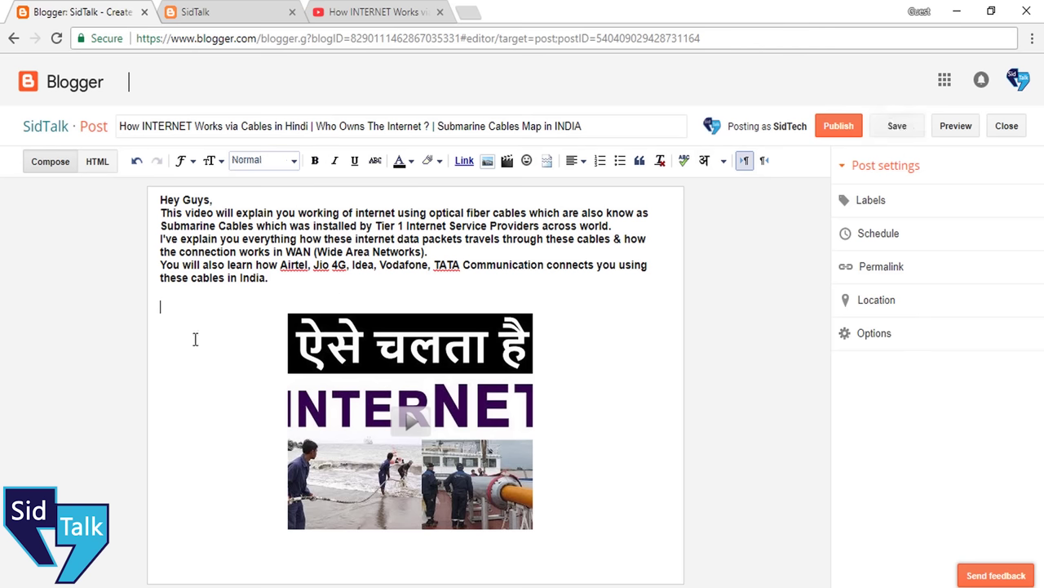
Publish the post and dismiss the Google+ sharing dialog
left_click(854, 128)
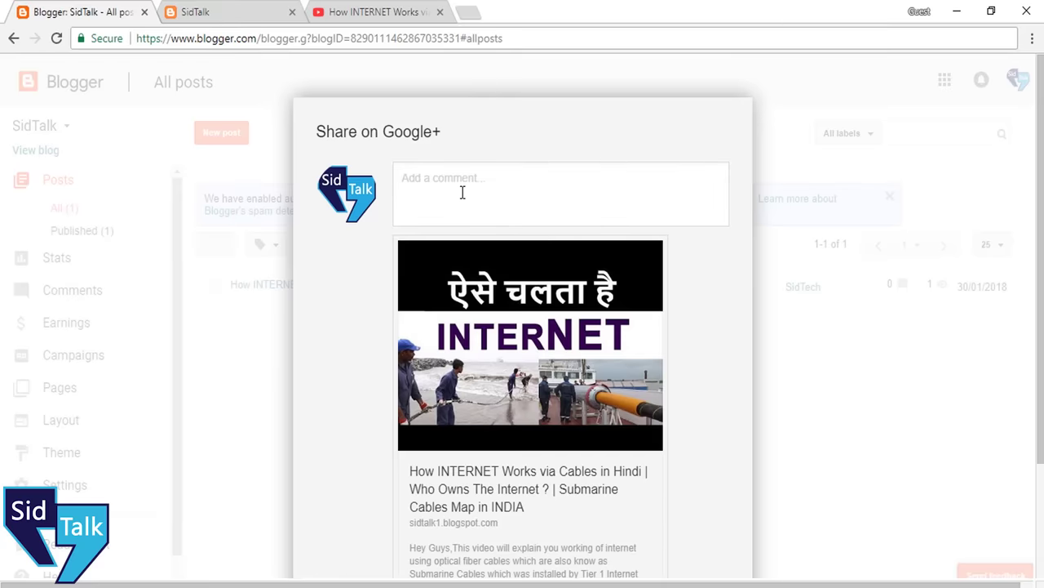
left_click(462, 192)
scroll(462, 195, "down", 2)
scroll(465, 265, "up", 2)
scroll(681, 294, "down", 2)
left_click(398, 550)
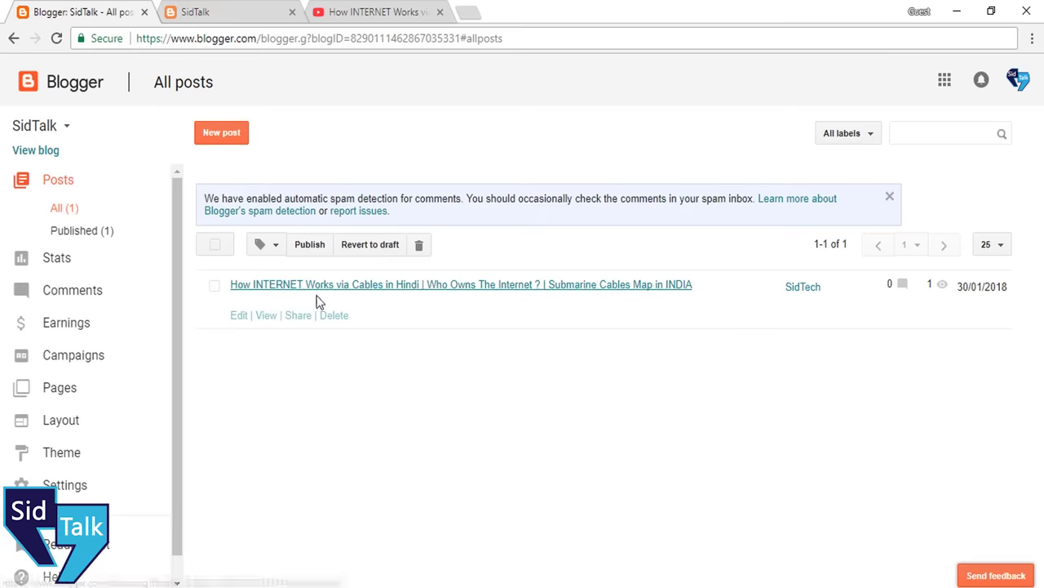
Reload the public blog page, then play and pause the video embedded in the new post
left_click(204, 11)
left_click(56, 39)
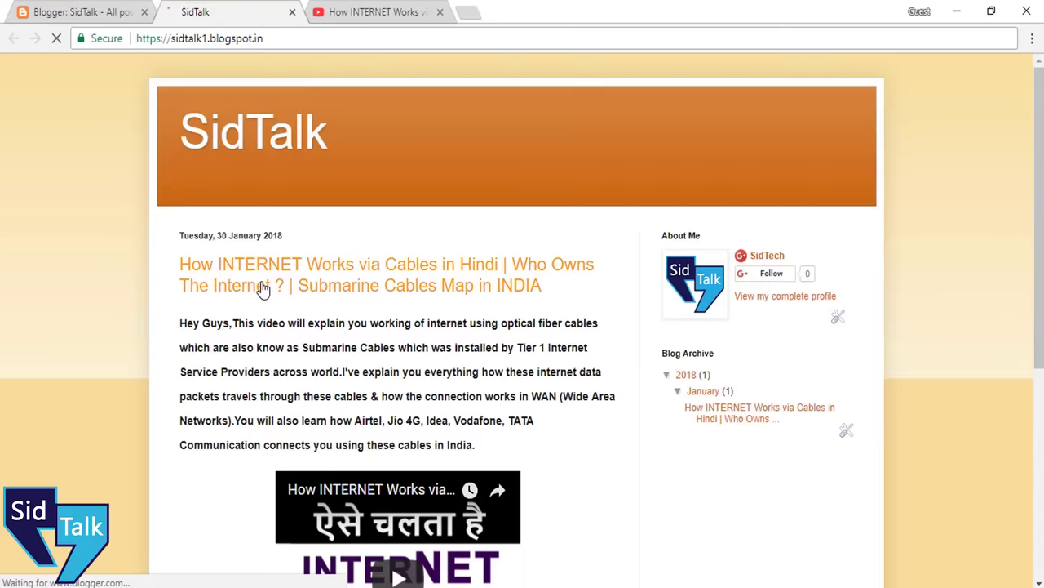
scroll(334, 306, "down", 3)
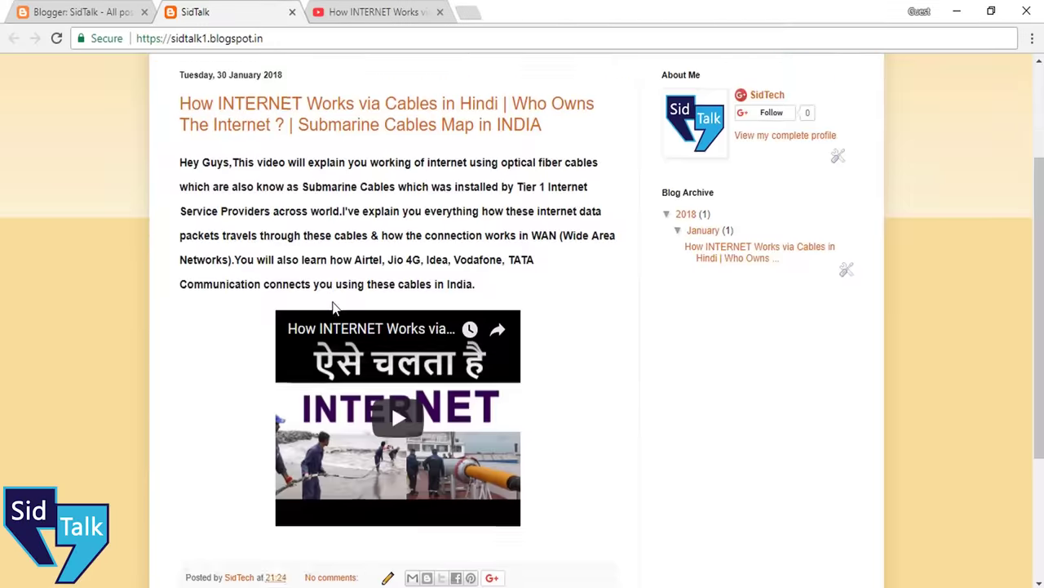
left_click(391, 370)
left_click(300, 430)
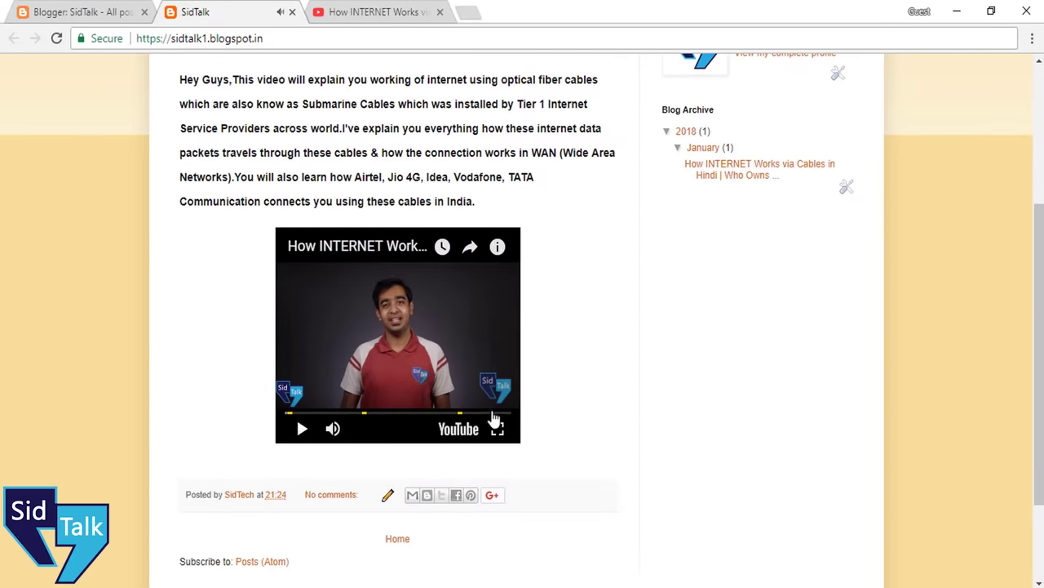
scroll(278, 167, "up", 3)
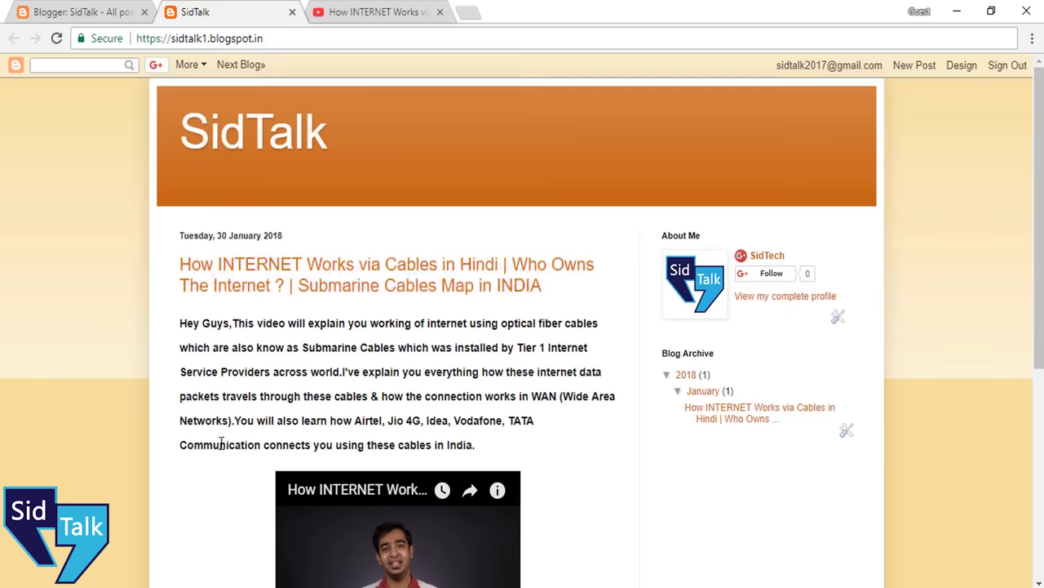
scroll(218, 275, "down", 5)
scroll(259, 352, "up", 5)
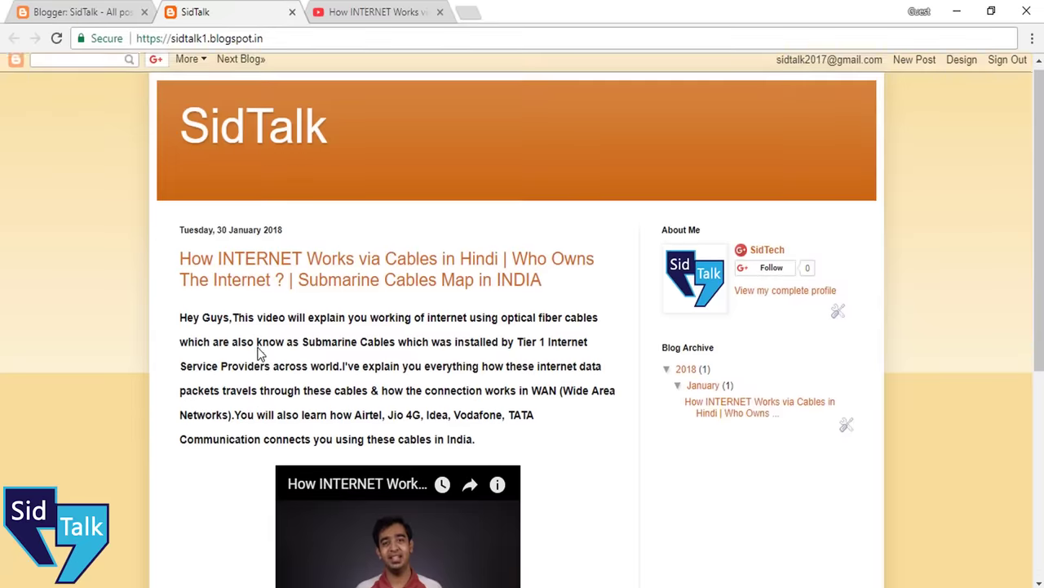
Open the blog's basic settings and set the HTTPS redirect to Yes
left_click(81, 12)
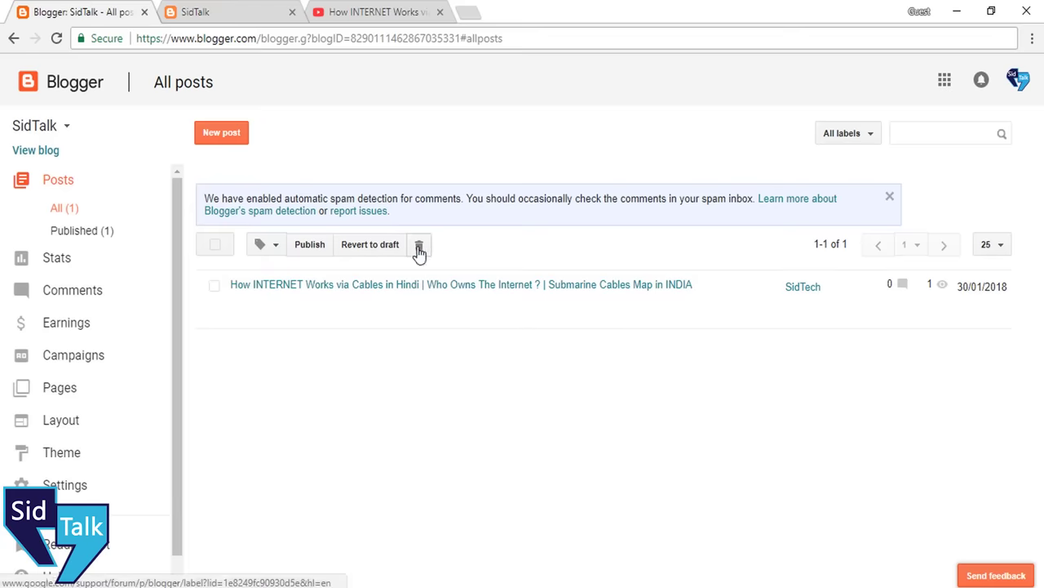
left_click(70, 488)
scroll(142, 373, "down", 3)
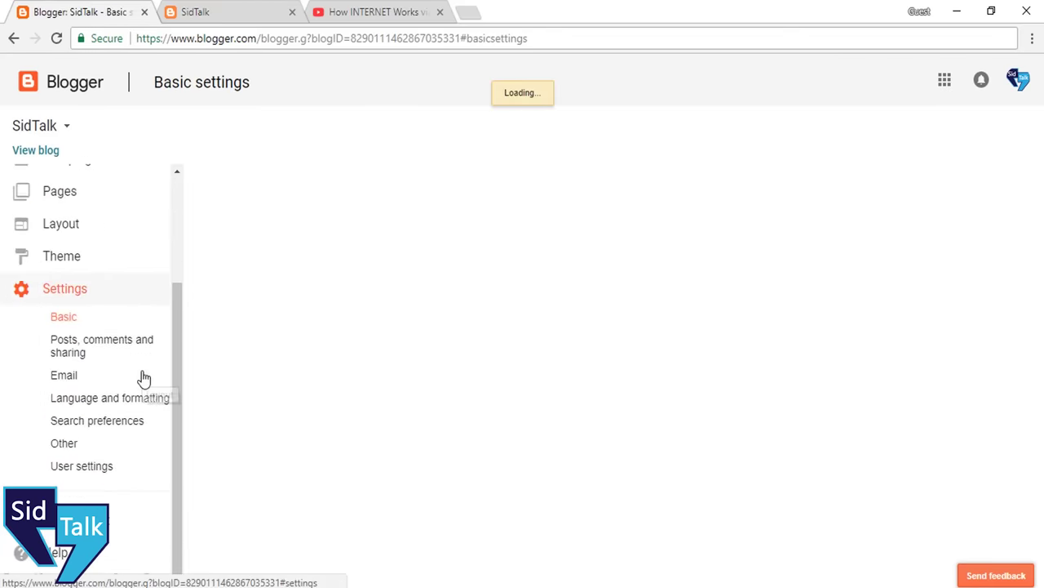
scroll(376, 314, "down", 1)
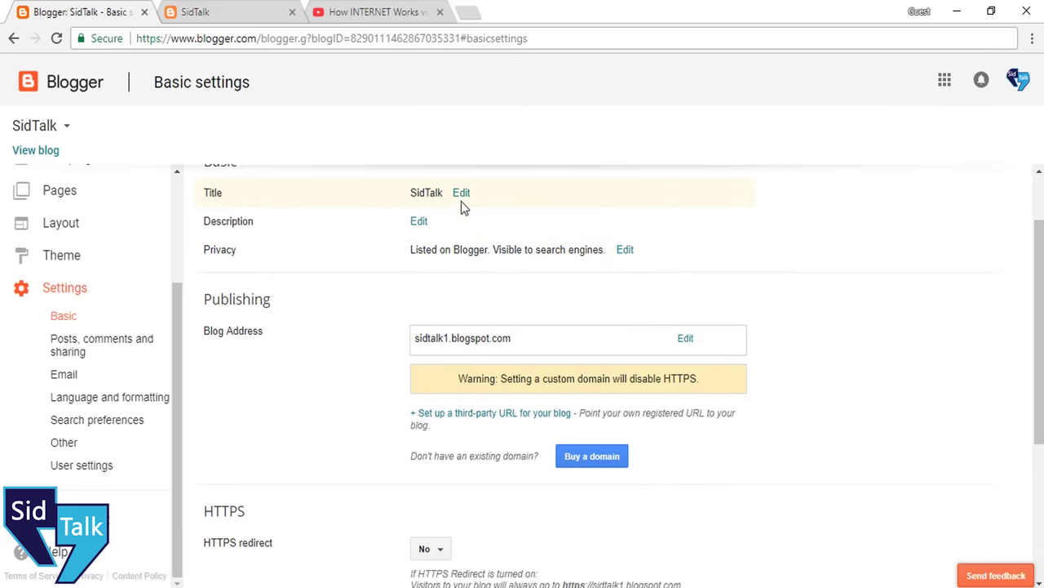
scroll(467, 201, "up", 1)
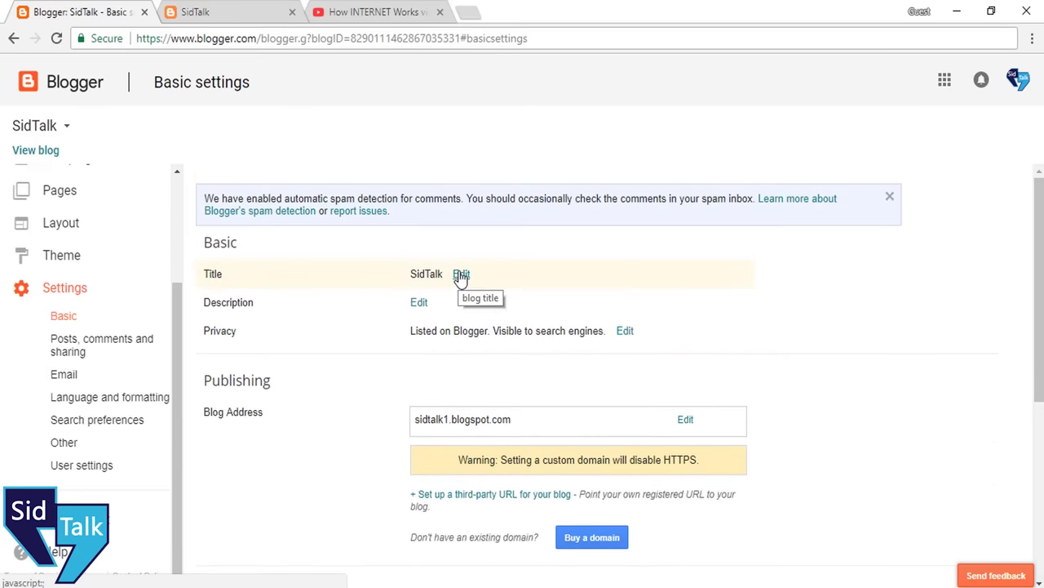
left_click(203, 23)
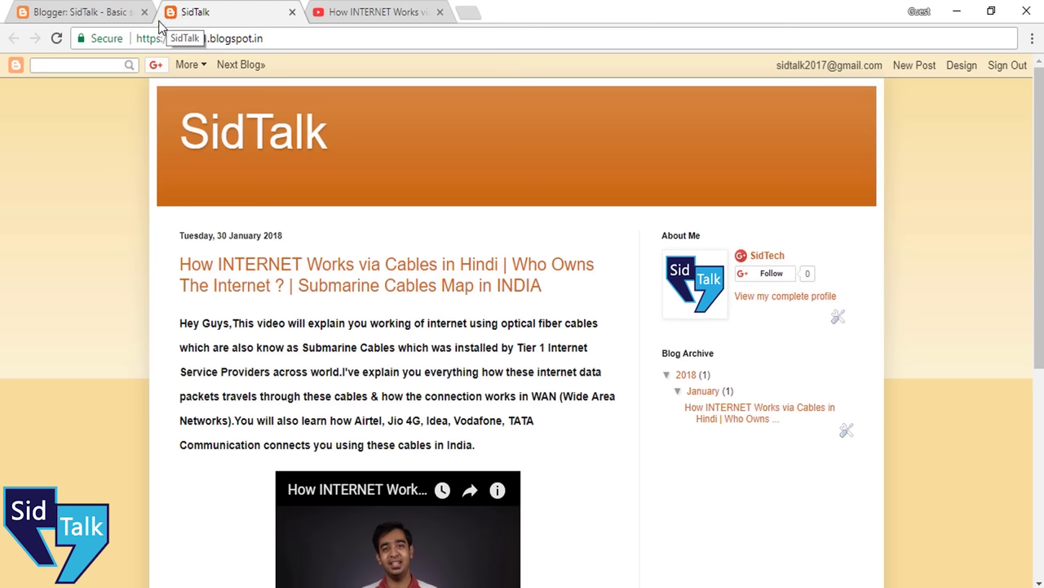
left_click(86, 9)
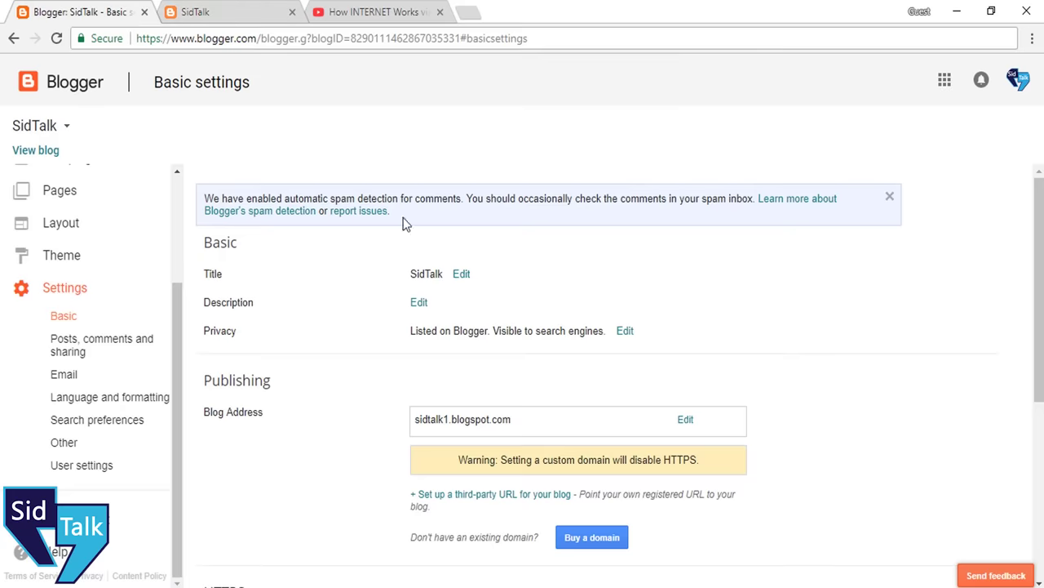
left_click(420, 303)
scroll(608, 376, "down", 3)
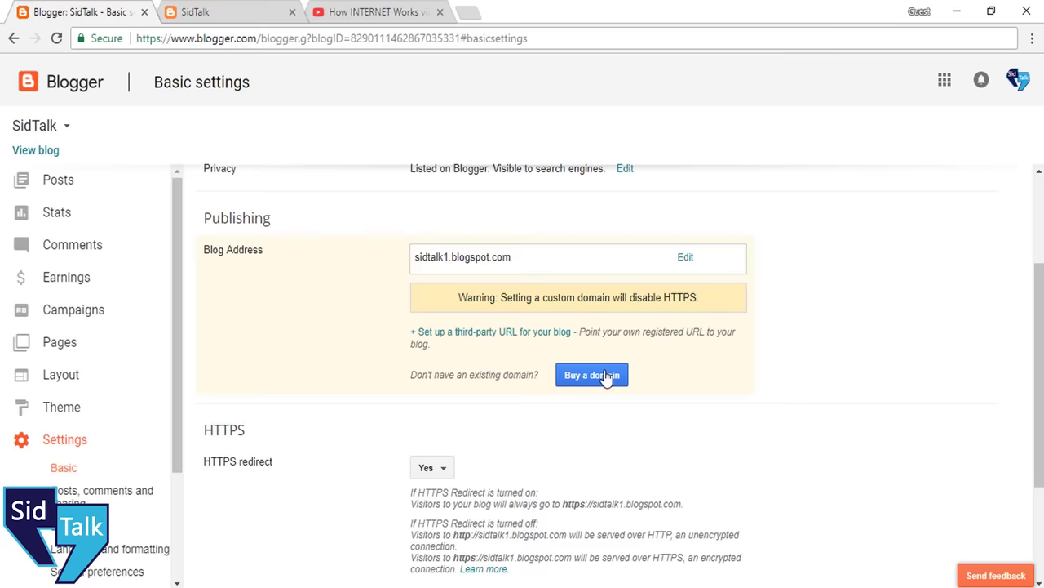
left_click(684, 257)
left_click_drag(509, 256, 547, 255)
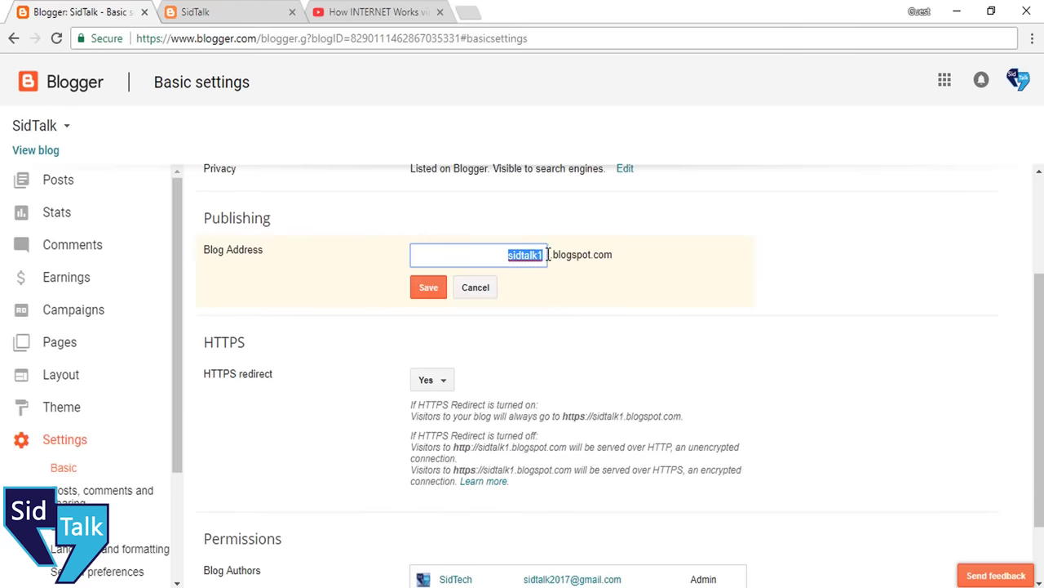
left_click(537, 287)
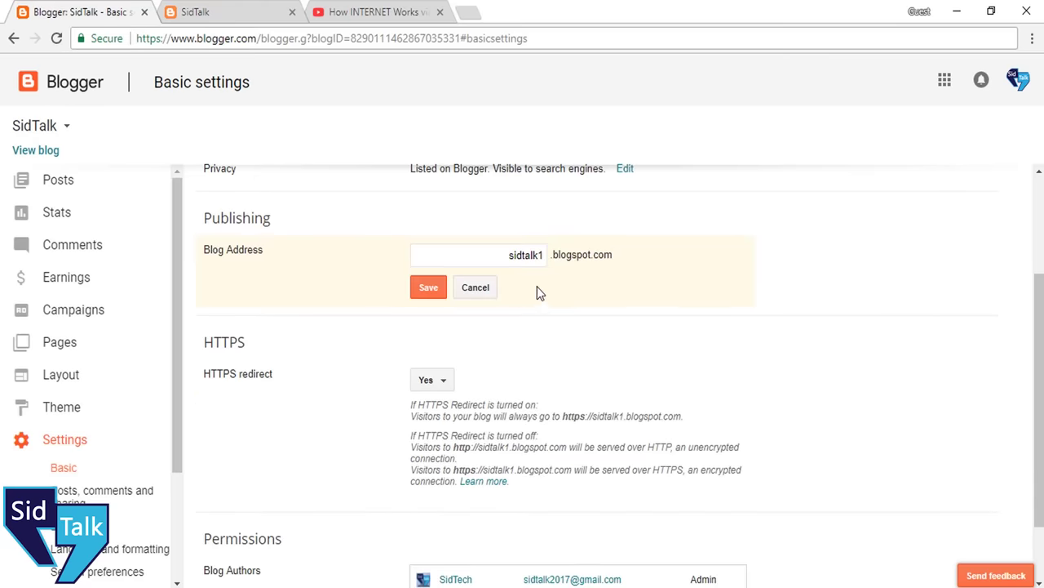
left_click_drag(509, 256, 594, 284)
left_click(476, 287)
scroll(258, 297, "down", 2)
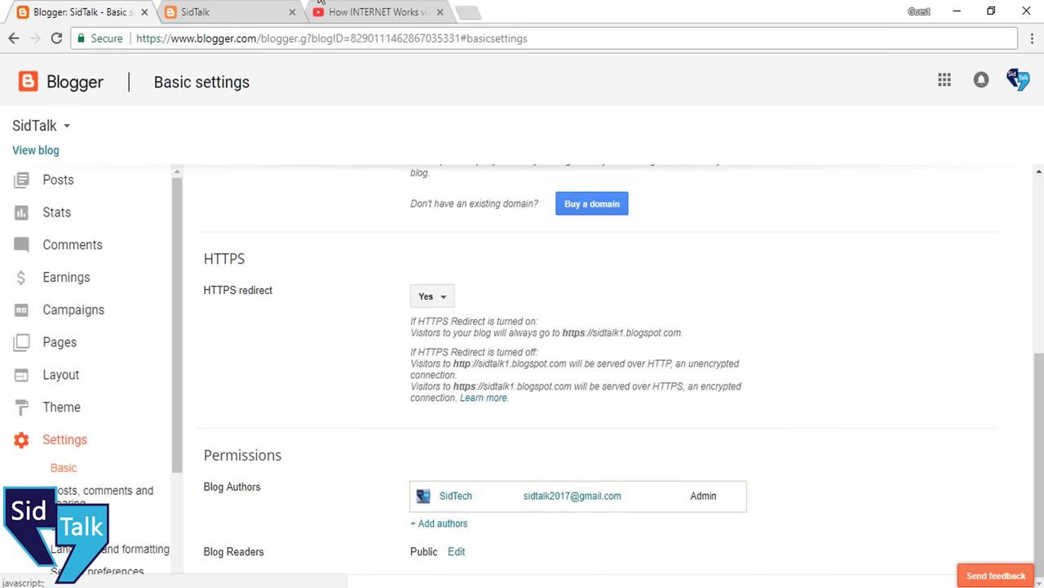
Open the post's own page on the blog and examine its author line and comment section
left_click(261, 7)
left_click(354, 293)
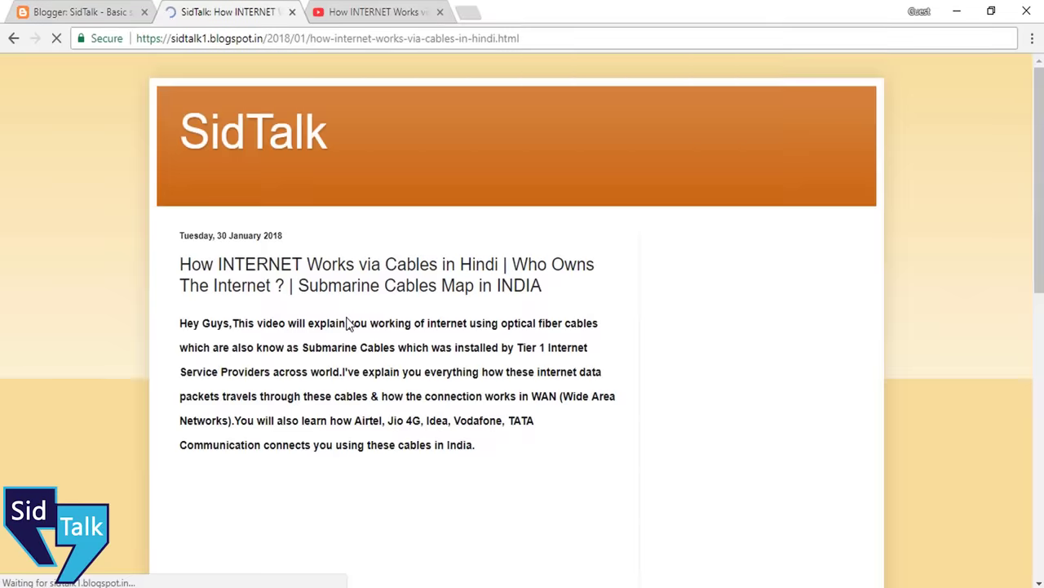
scroll(348, 323, "down", 6)
left_click_drag(184, 253, 299, 252)
left_click(244, 279)
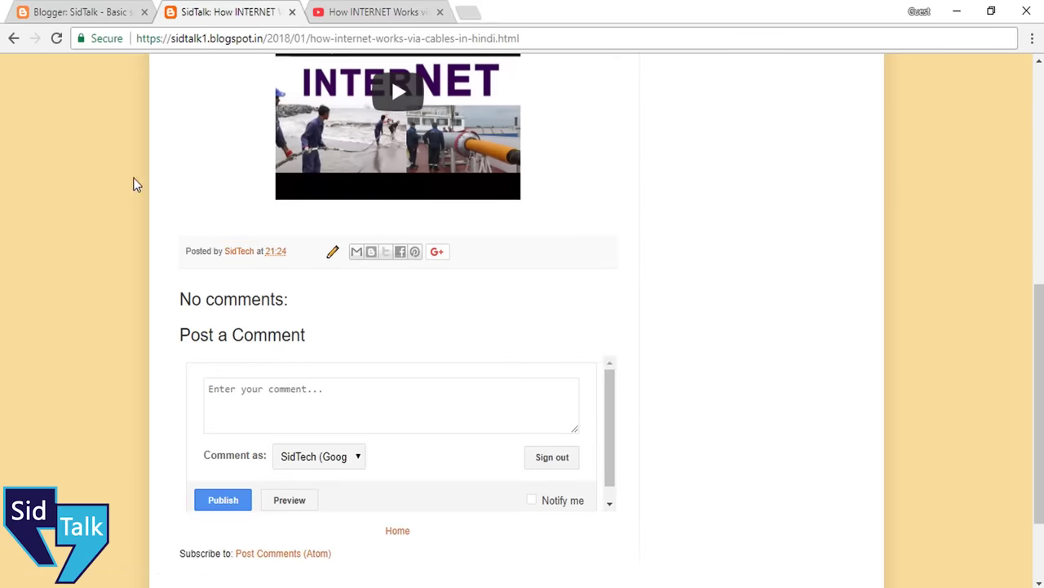
Review the blog's Posts, comments and sharing settings, including who can comment and comment moderation
left_click(79, 10)
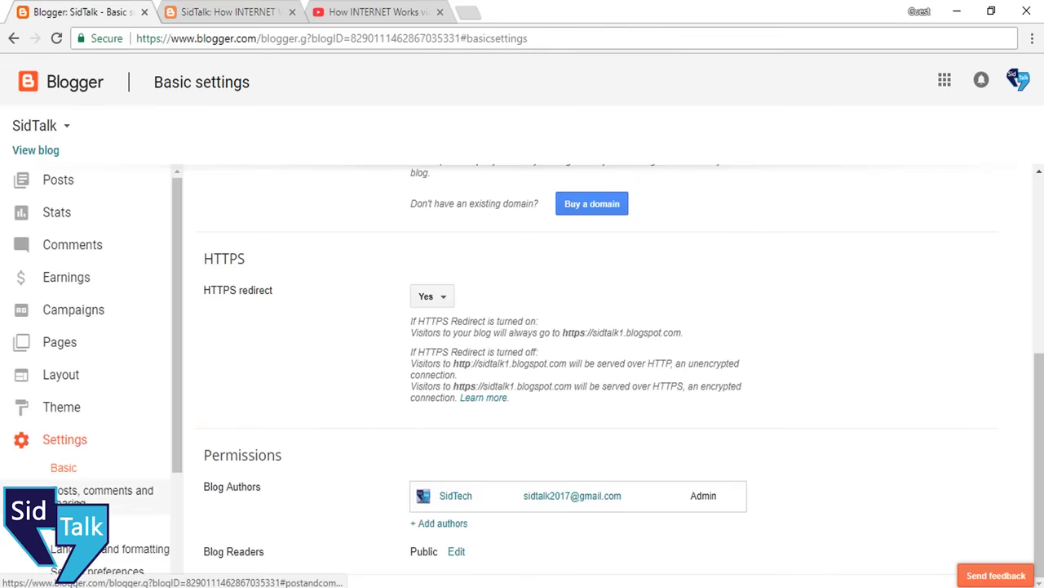
left_click(88, 495)
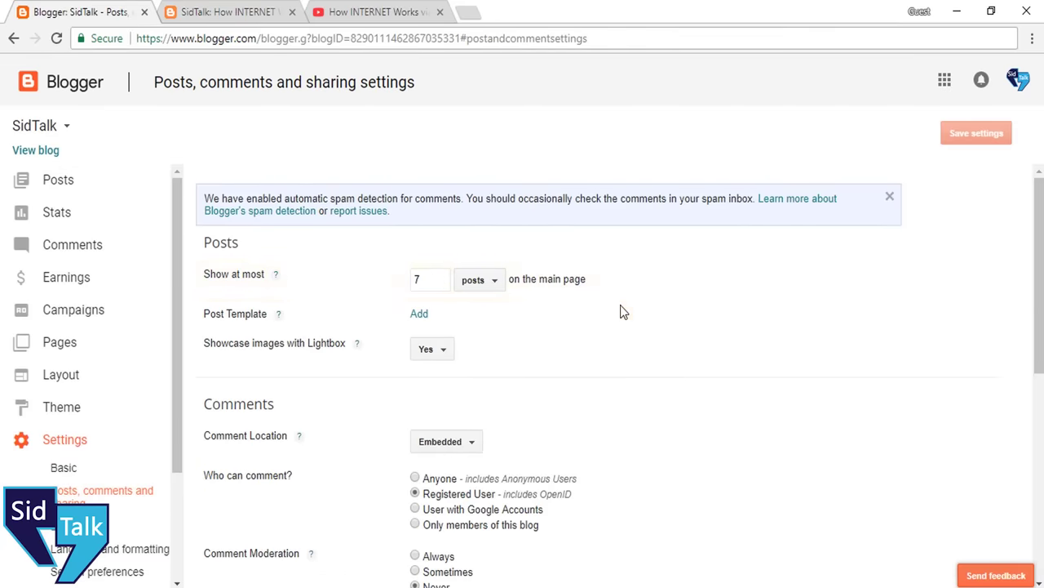
scroll(560, 282, "down", 3)
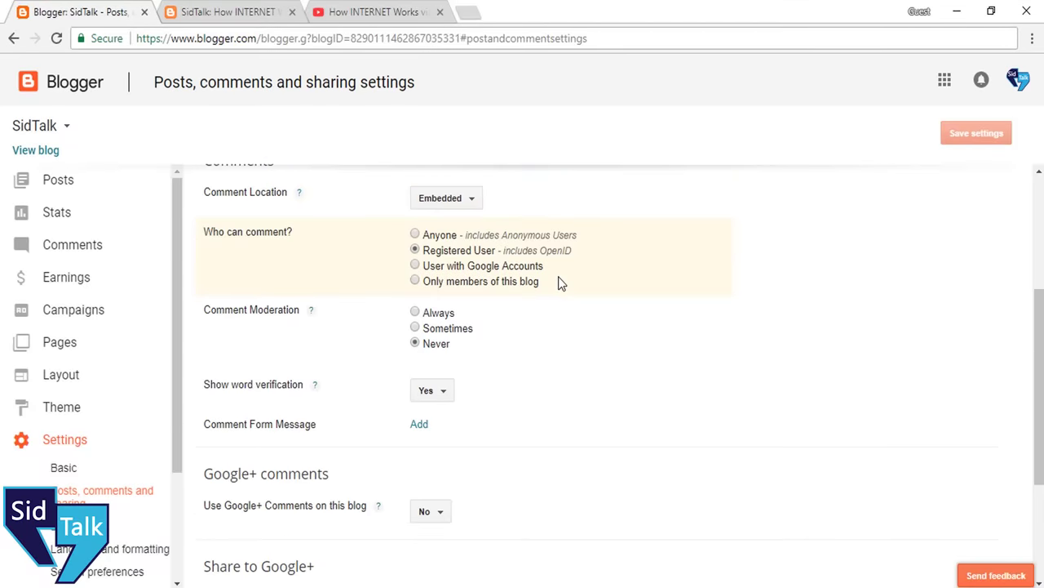
scroll(142, 457, "down", 1)
Review the Language and formatting settings and the Other settings, including the option to delete the blog
left_click(142, 461)
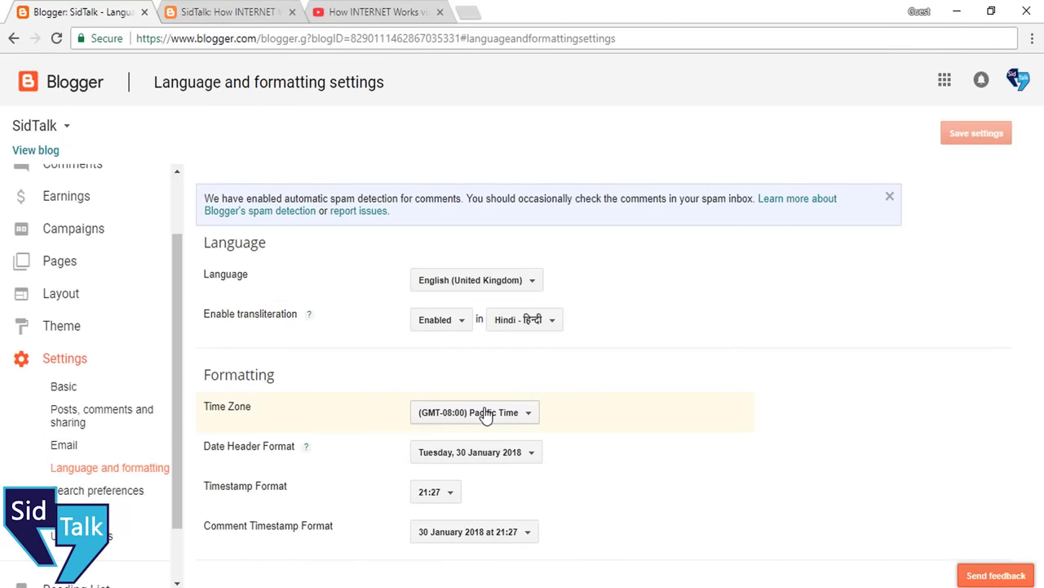
left_click(151, 514)
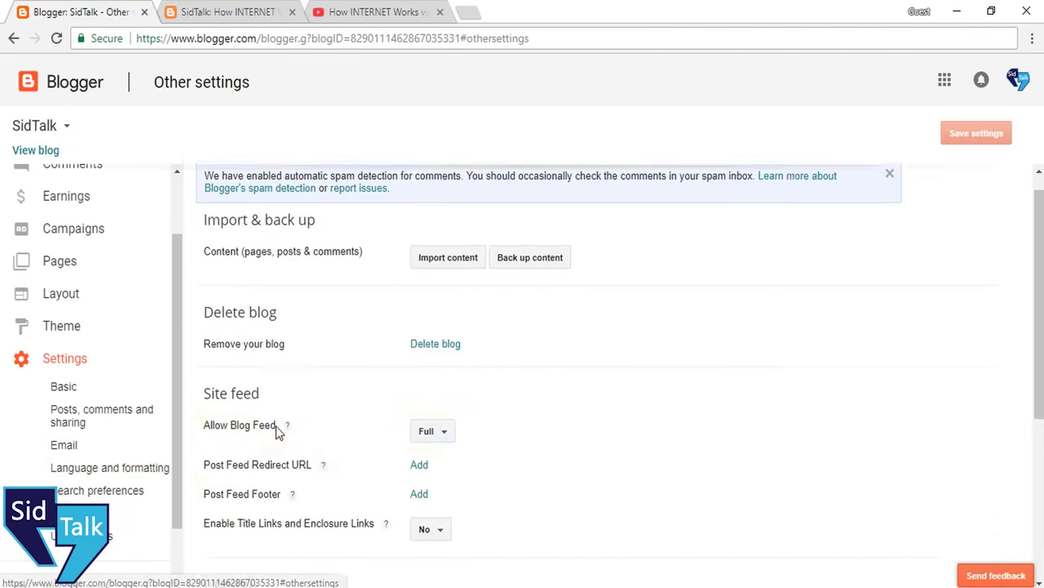
scroll(276, 426, "down", 4)
scroll(275, 426, "up", 3)
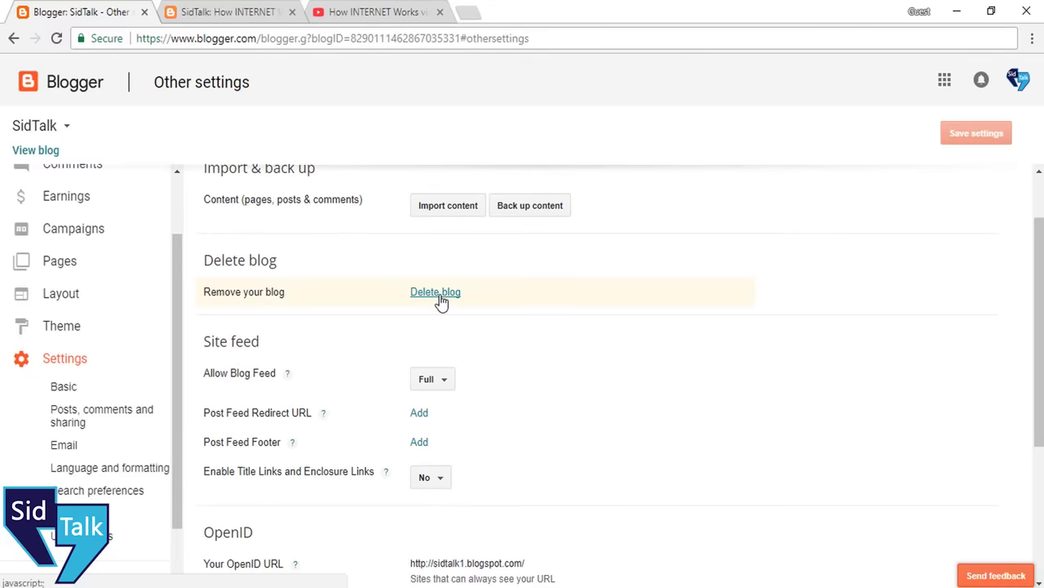
scroll(93, 415, "down", 1)
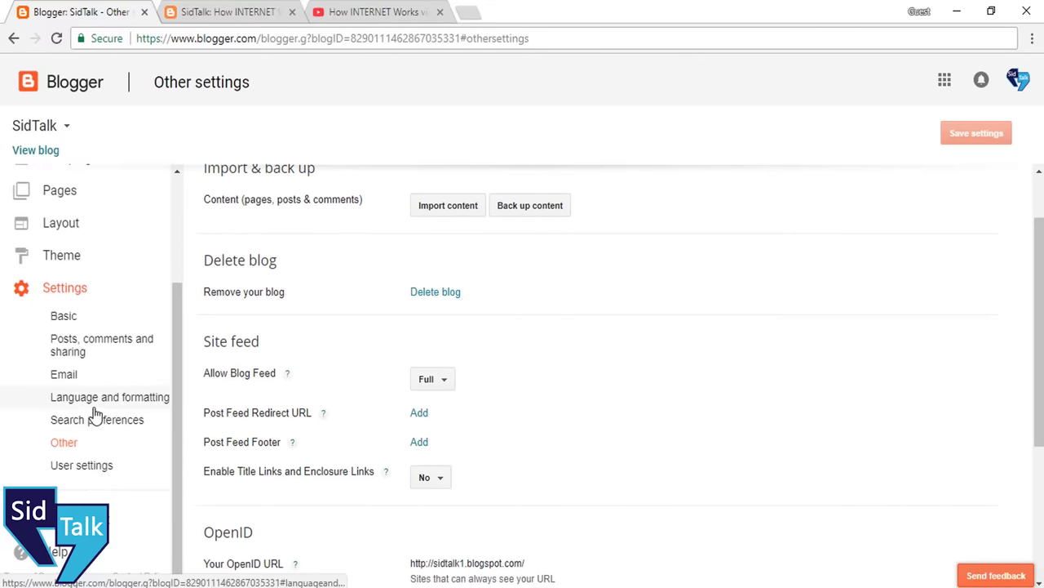
scroll(122, 457, "up", 2)
scroll(139, 464, "down", 2)
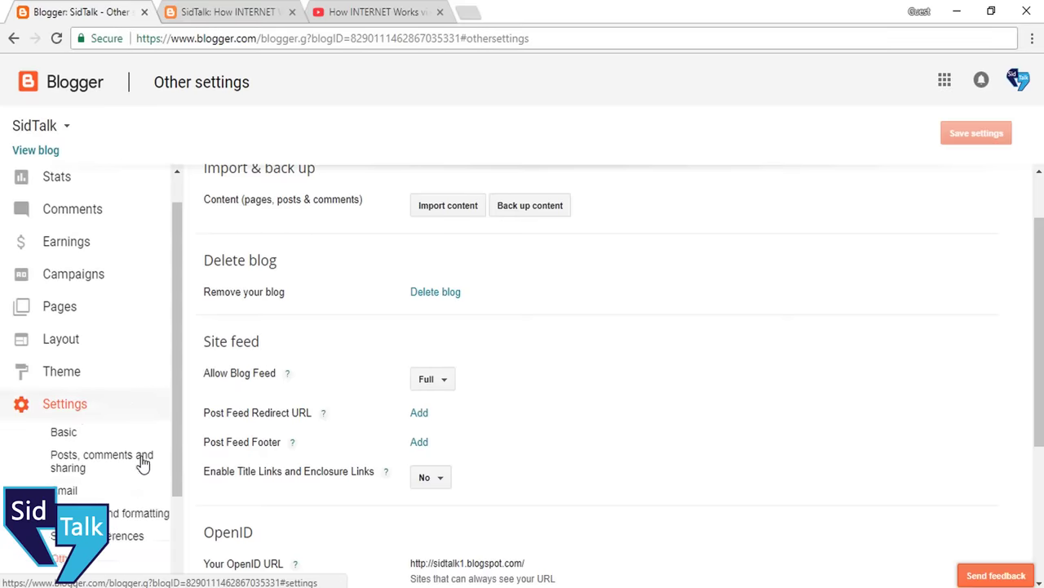
Open the blog's theme settings and compare the live theme preview with the published post
scroll(82, 470, "up", 2)
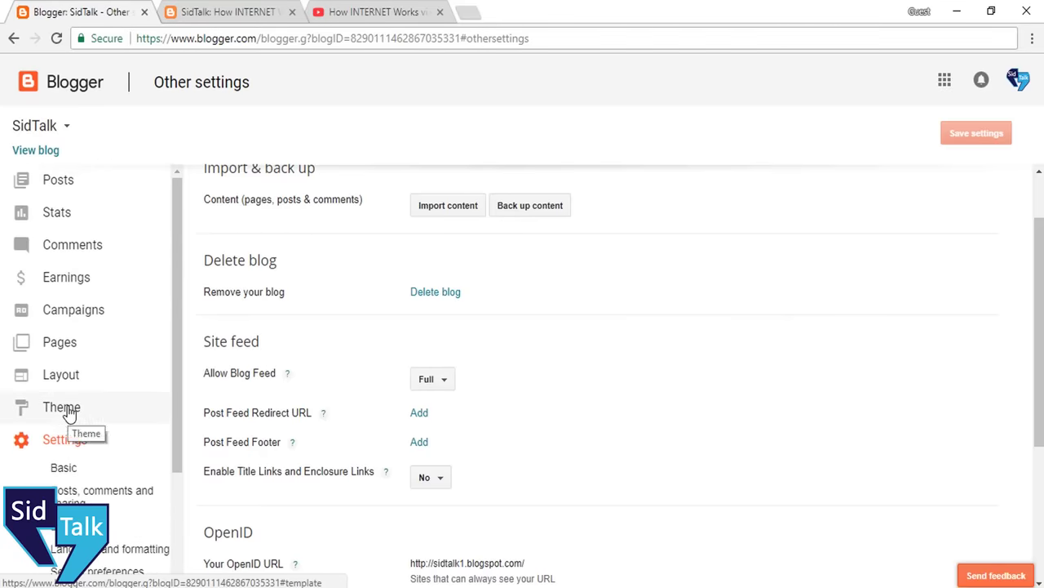
left_click(69, 412)
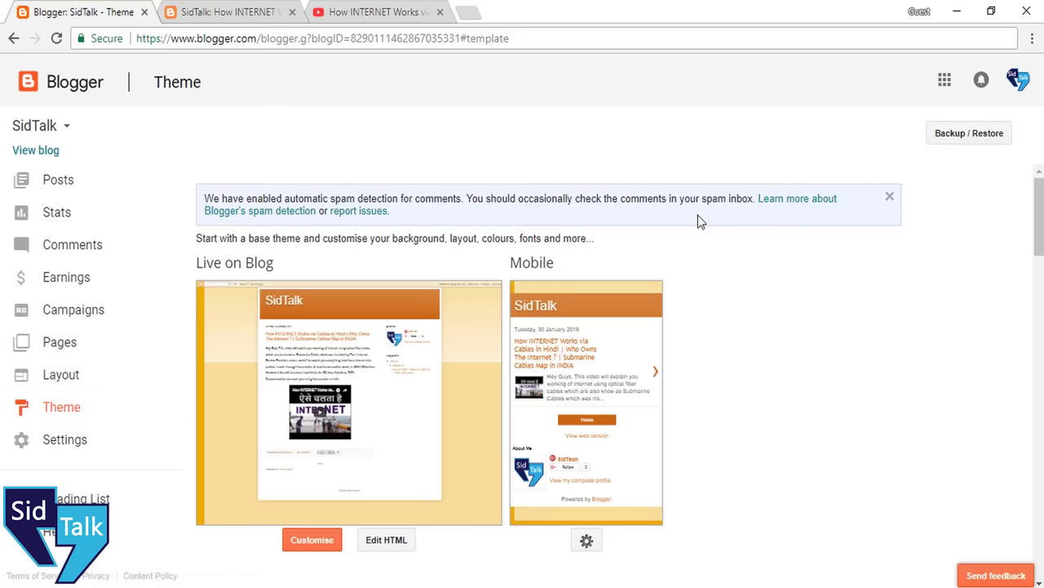
scroll(705, 247, "down", 1)
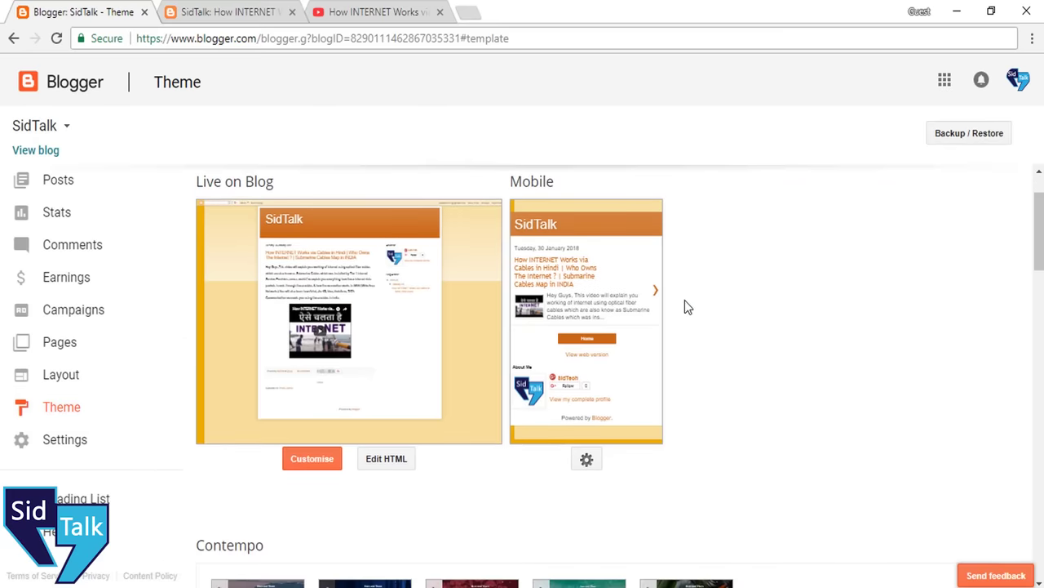
left_click(228, 11)
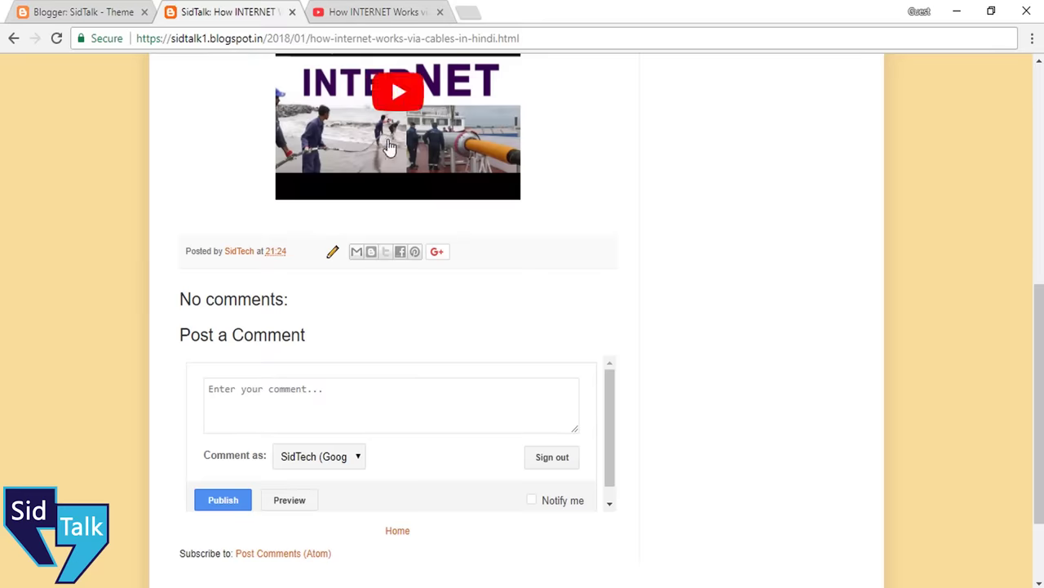
scroll(678, 236, "up", 7)
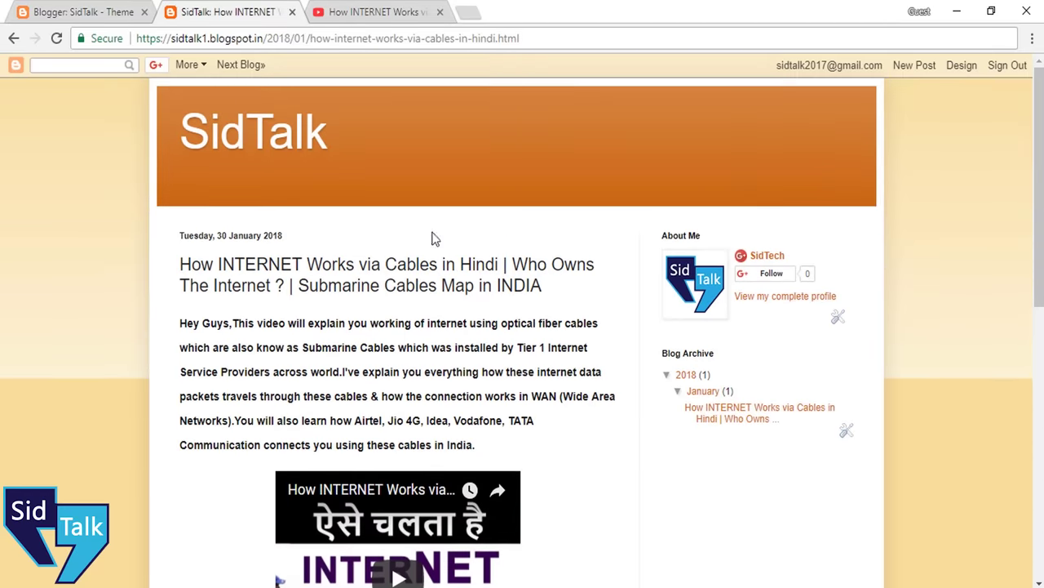
left_click(82, 12)
Browse the theme gallery, preview the dark red theme in the Simple group and apply it to the blog
scroll(508, 319, "down", 4)
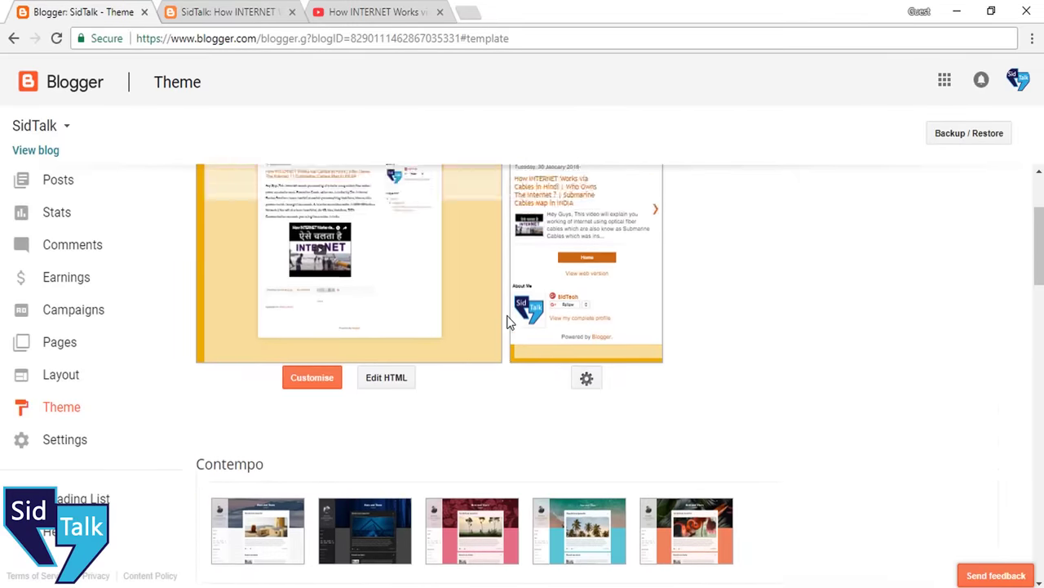
mouse_move(369, 293)
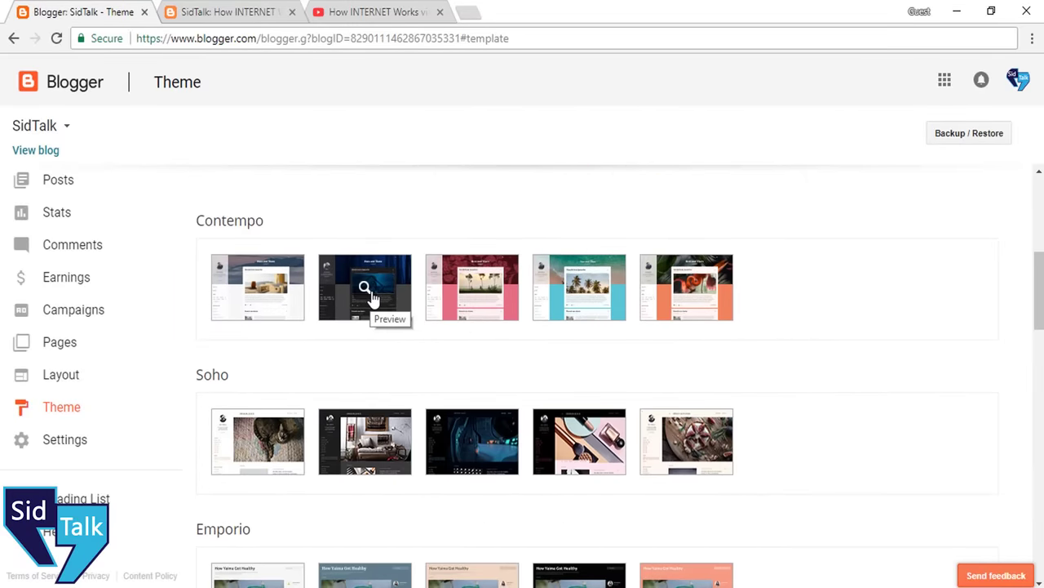
scroll(359, 270, "down", 3)
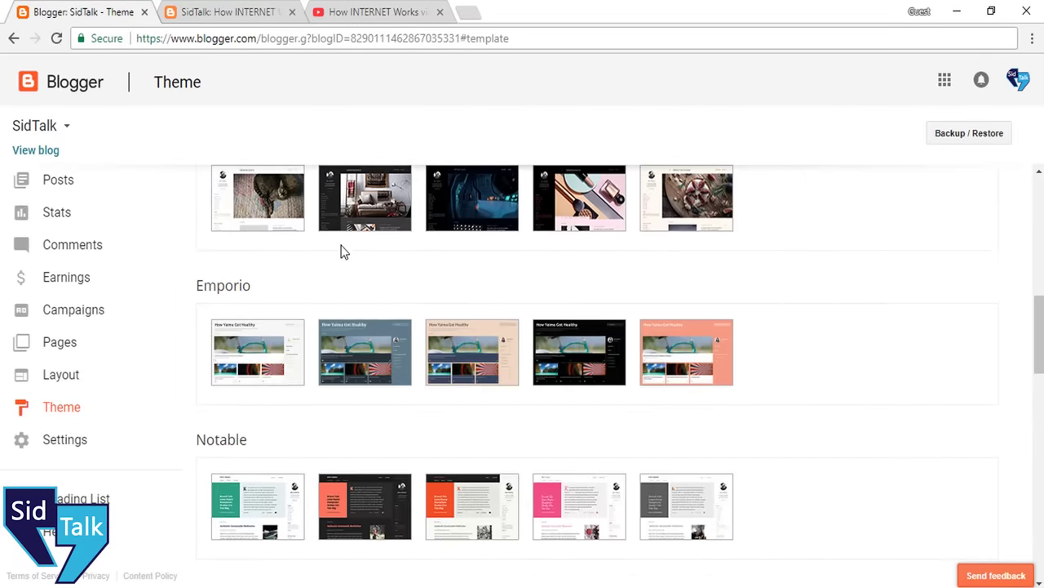
scroll(624, 310, "down", 3)
scroll(620, 340, "down", 1)
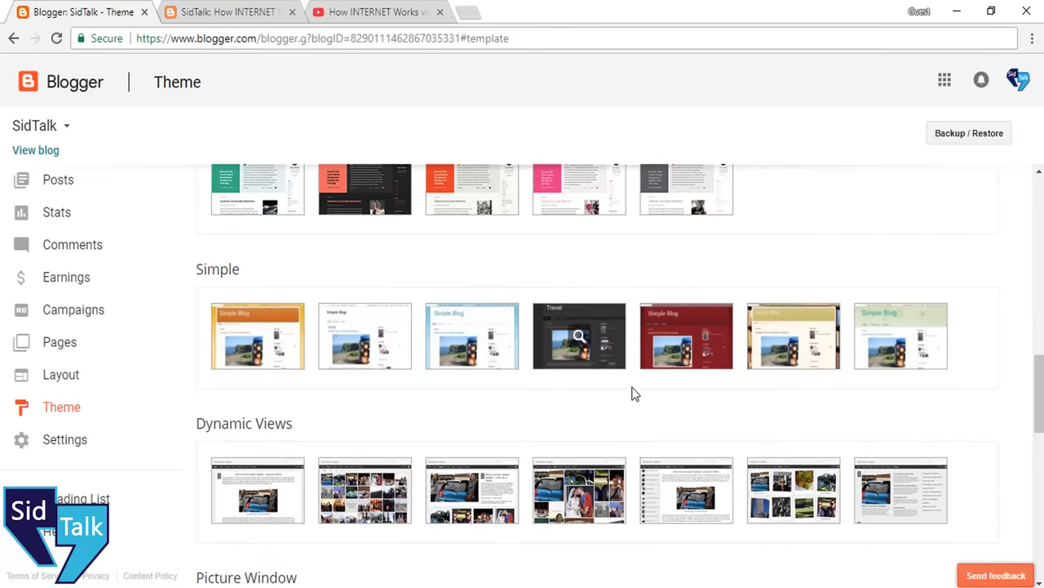
left_click(688, 335)
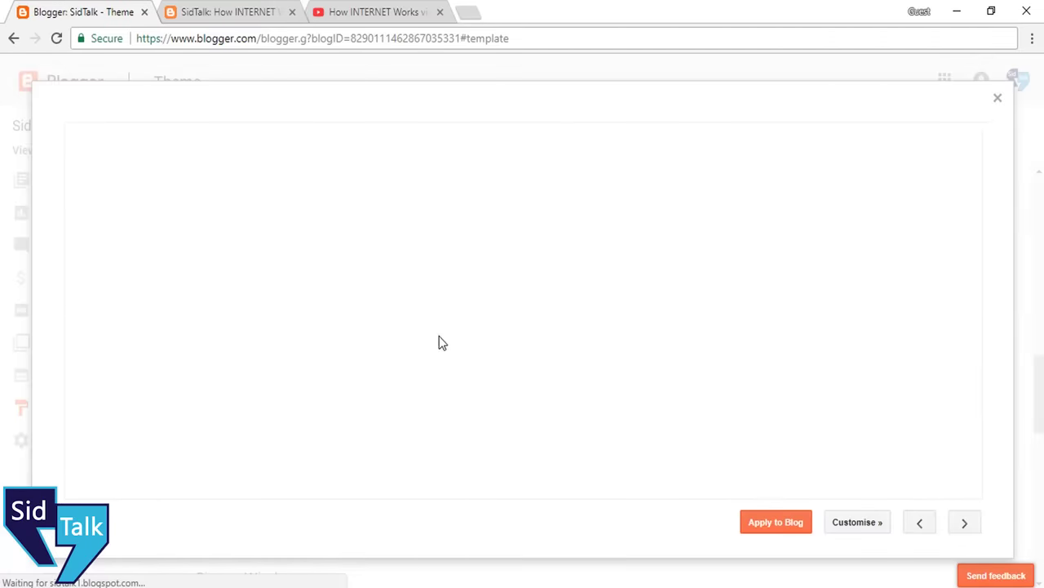
scroll(497, 263, "down", 5)
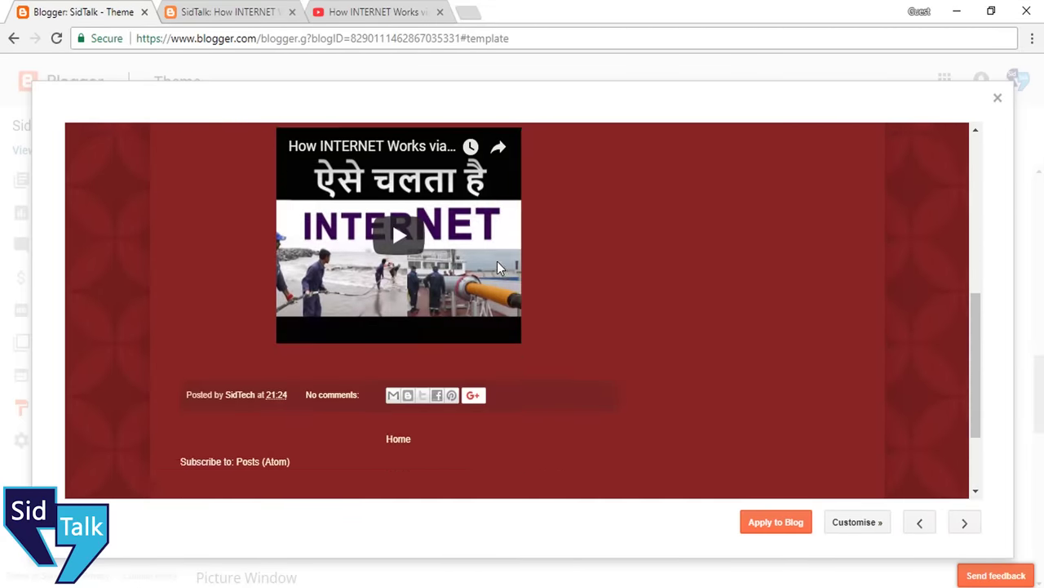
scroll(499, 268, "down", 2)
left_click(775, 524)
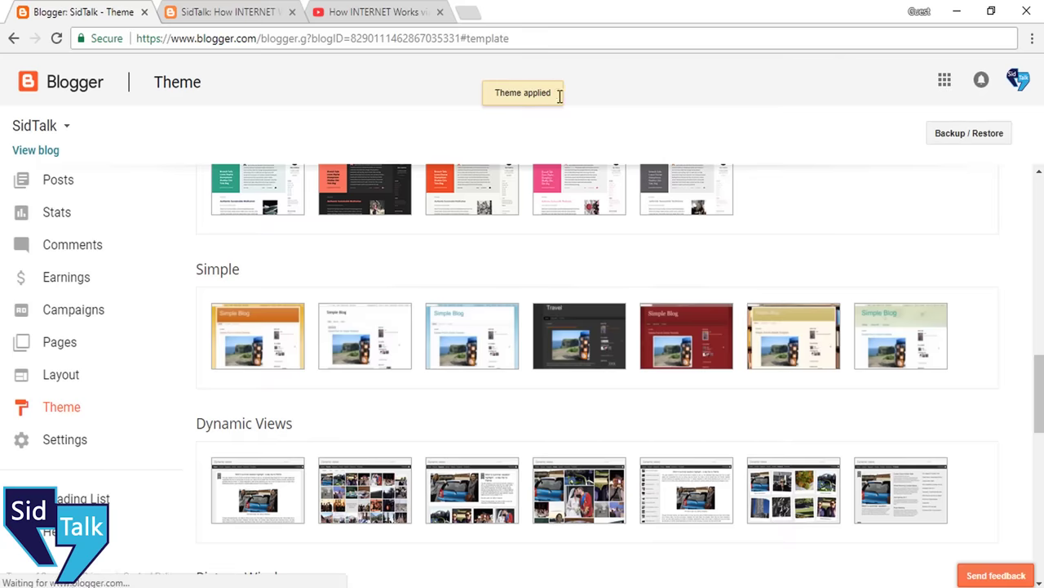
Reload the published post to check its look with the dark red theme, and return to the theme settings
left_click(232, 7)
left_click(56, 39)
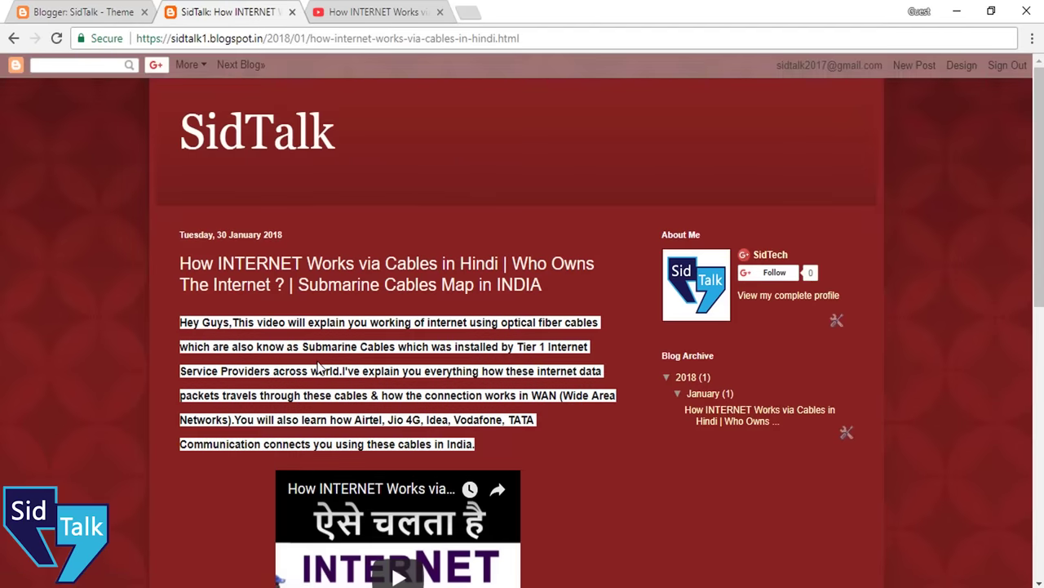
left_click(93, 8)
Preview Dynamic Views variants, including Mosaic and Sidebar, in the Theme Designer, and return to the theme settings without applying one
scroll(462, 448, "down", 5)
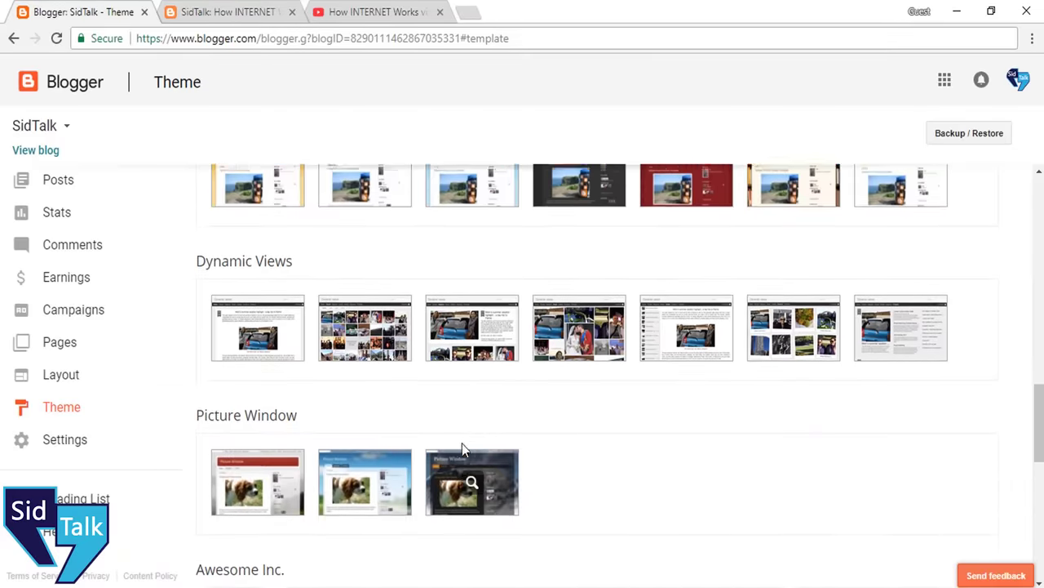
scroll(462, 448, "up", 15)
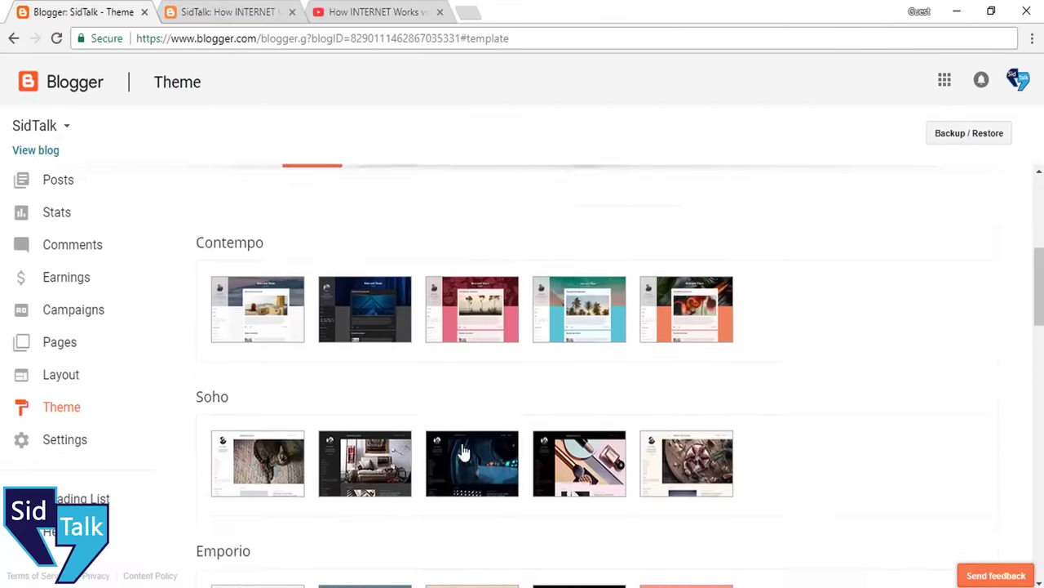
scroll(462, 448, "up", 5)
left_click(320, 540)
left_click(493, 151)
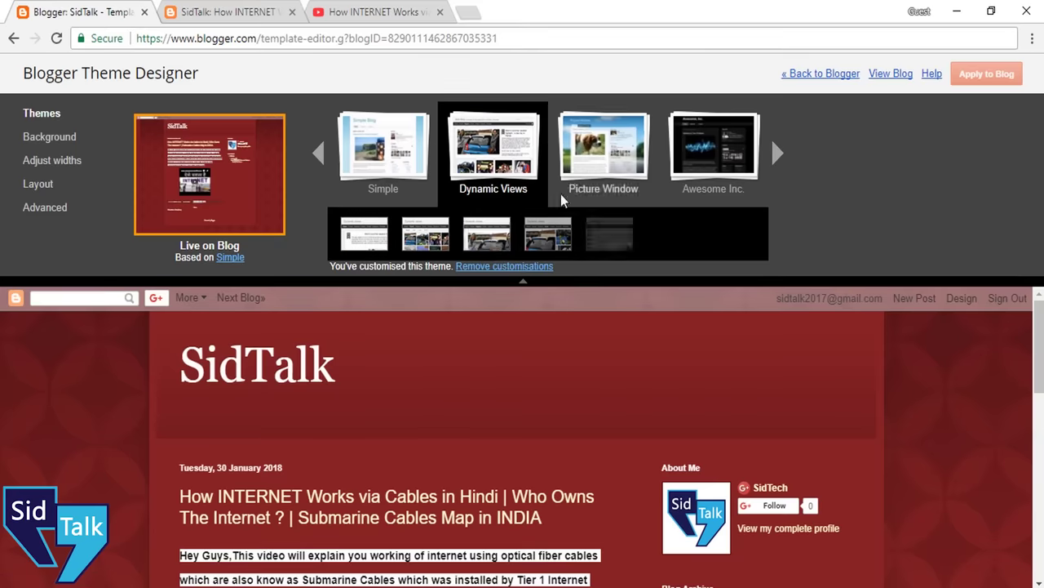
left_click(488, 238)
left_click(542, 239)
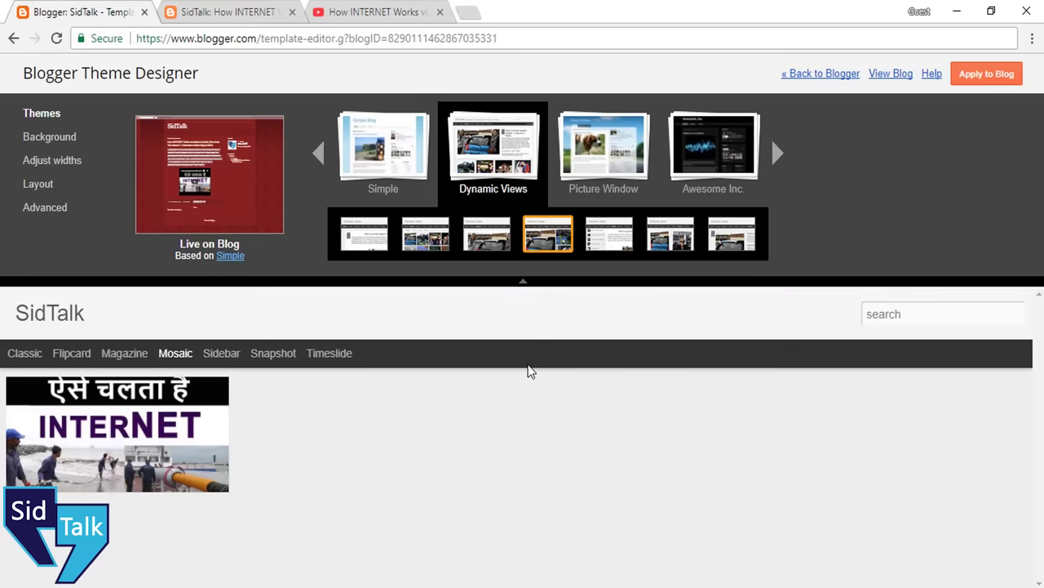
left_click(619, 248)
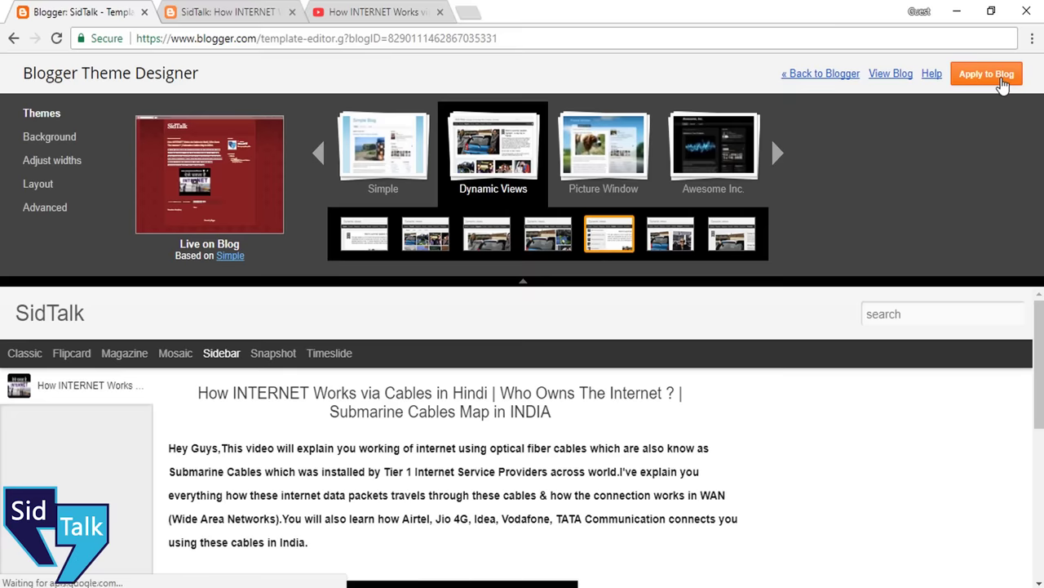
left_click(775, 153)
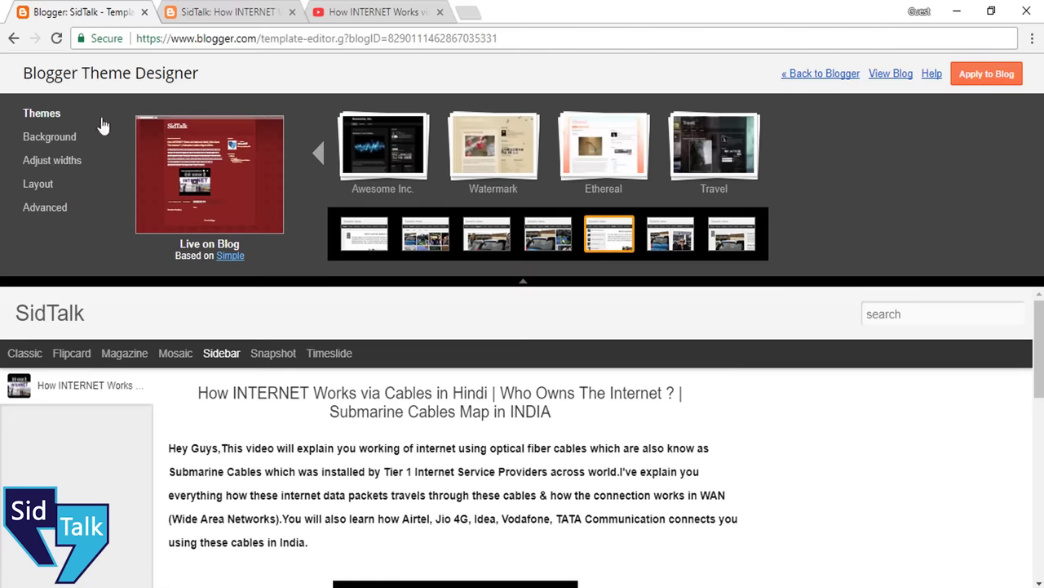
left_click(13, 38)
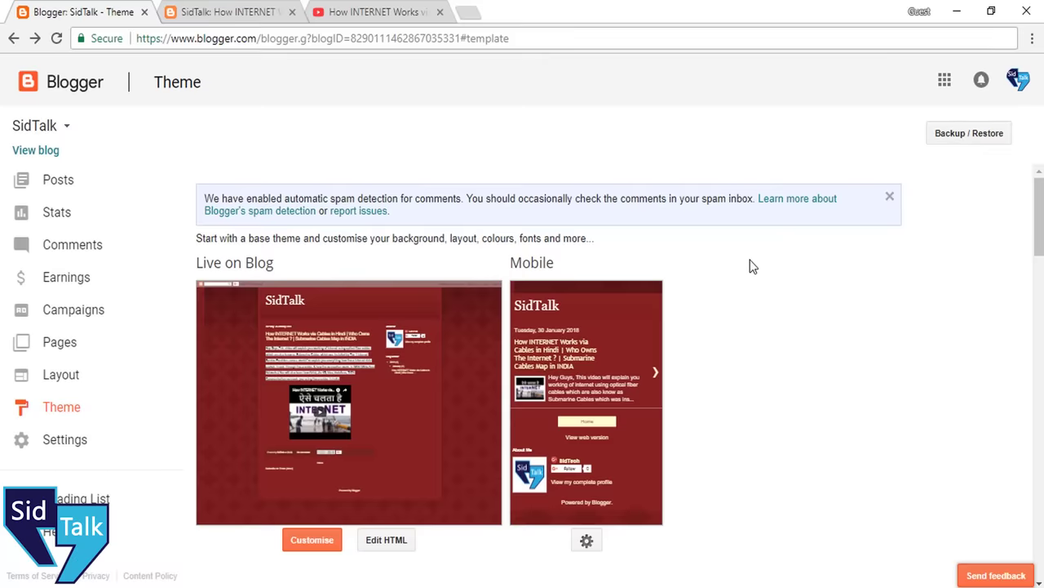
Open the HTML code of the current theme and examine it
scroll(751, 263, "down", 1)
scroll(750, 260, "up", 1)
scroll(749, 261, "down", 1)
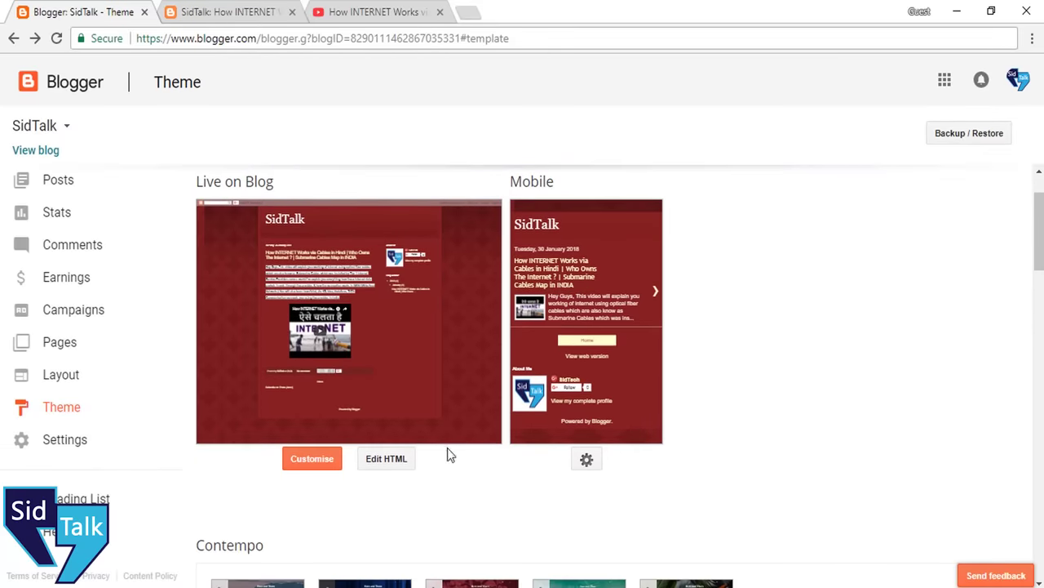
left_click(391, 462)
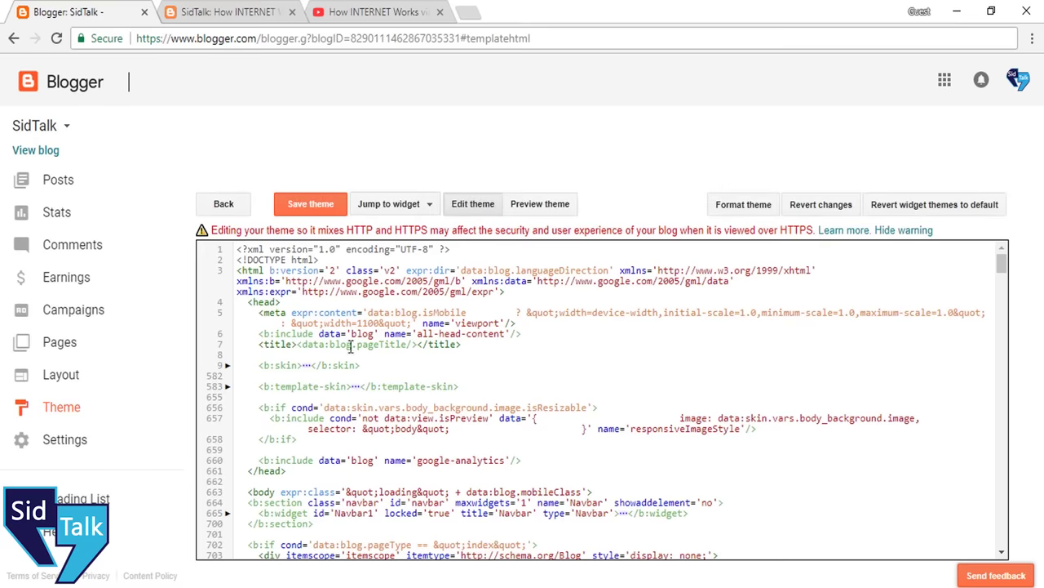
mouse_move(1003, 273)
left_mouse_down()
mouse_move(1004, 539)
mouse_move(1004, 261)
left_mouse_up()
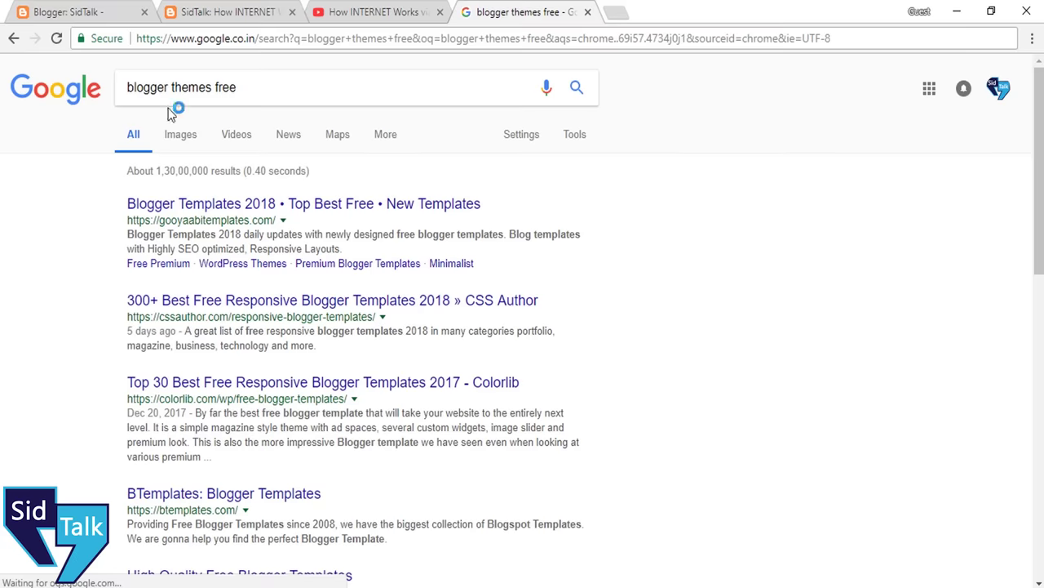
Open gooyaabitemplates.com from the search results and download the Sora Home Blogger template
left_click(252, 204)
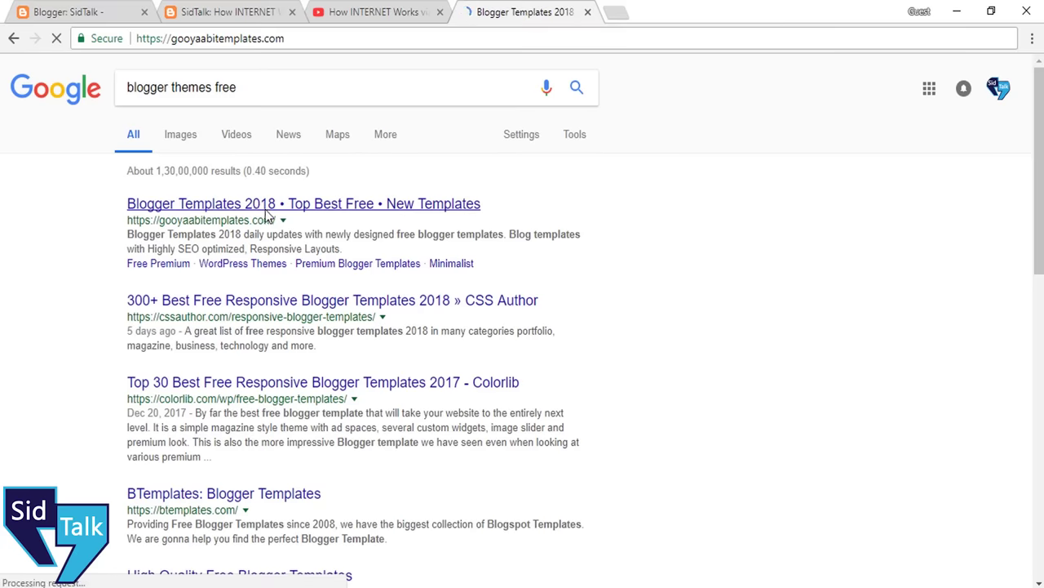
scroll(191, 177, "down", 3)
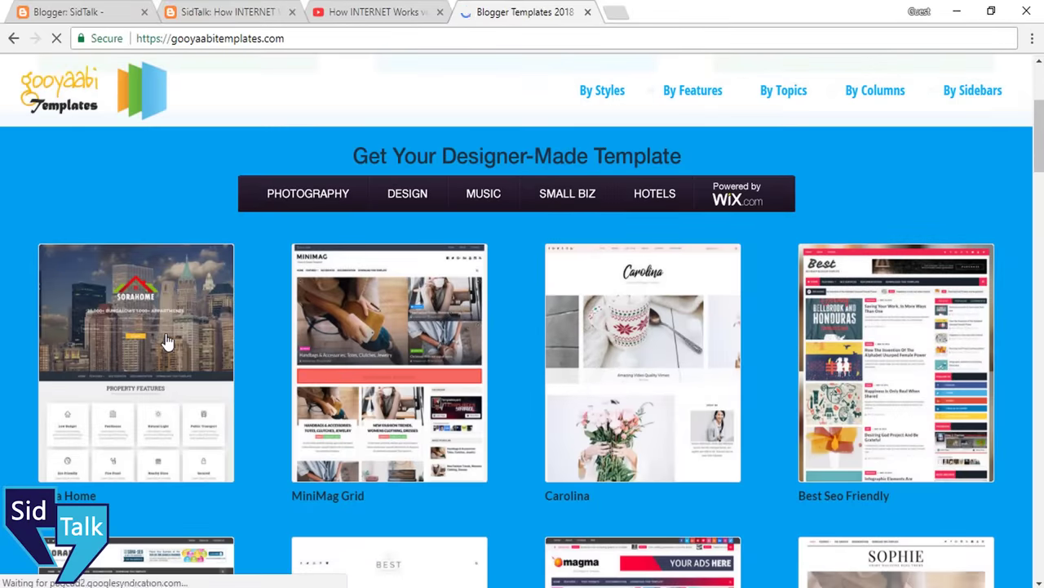
scroll(233, 334, "down", 1)
left_click(144, 279)
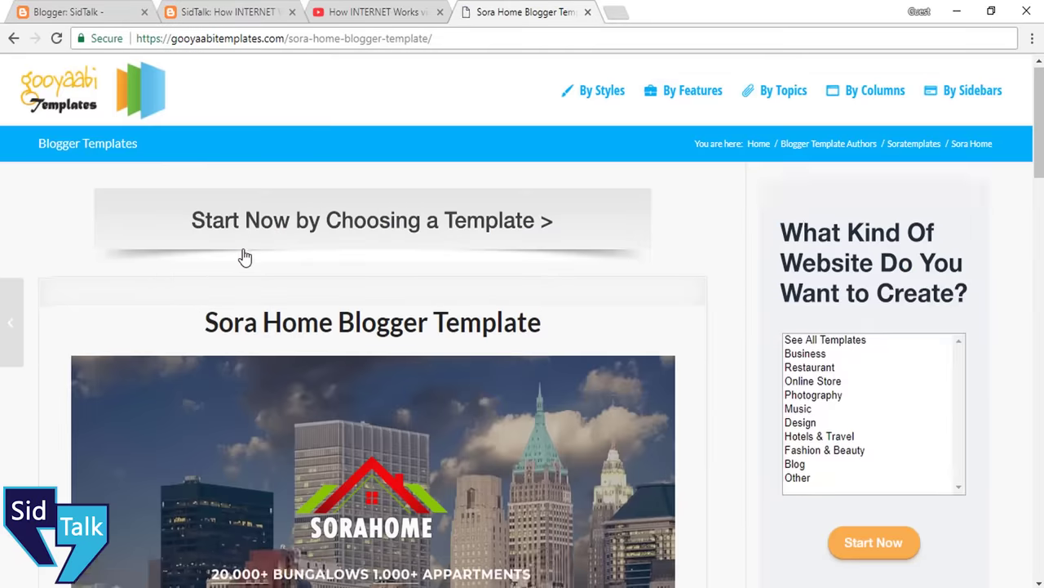
scroll(310, 269, "down", 3)
scroll(485, 350, "down", 2)
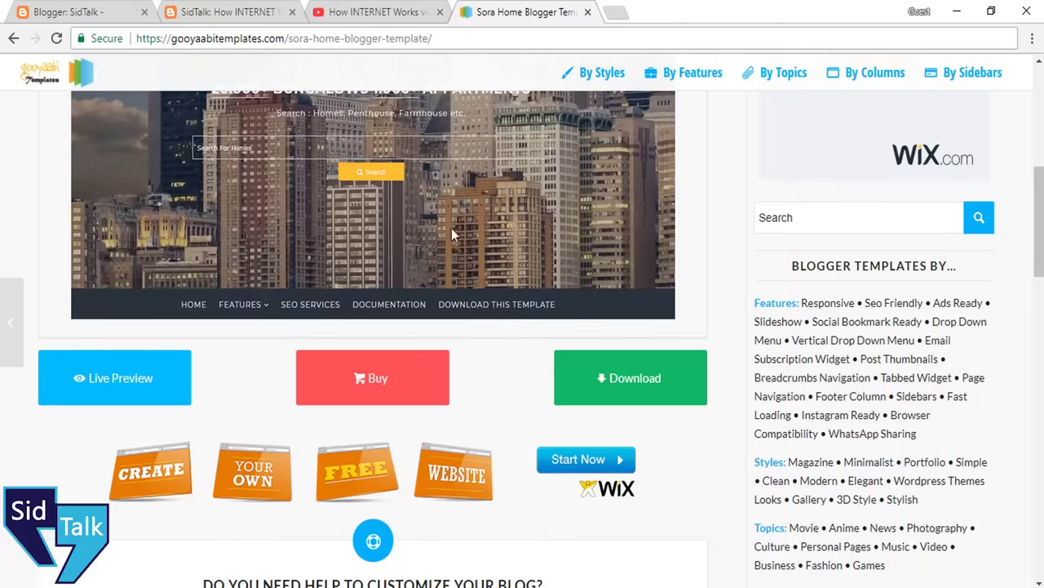
left_click(628, 398)
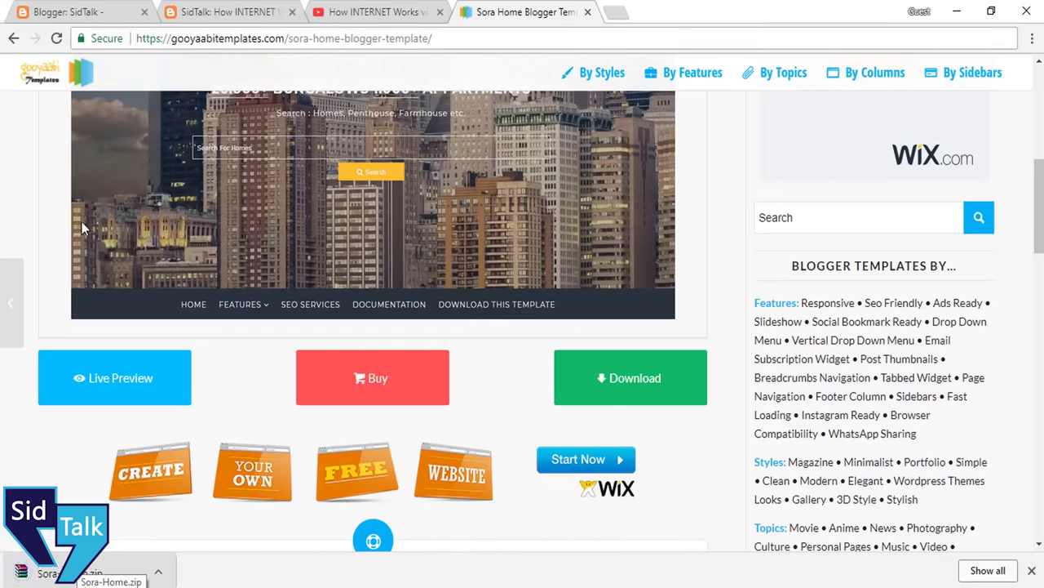
Upload Sora Home.xml from the Sora-Home download folder as the blog's theme through Backup / Restore
left_click(46, 10)
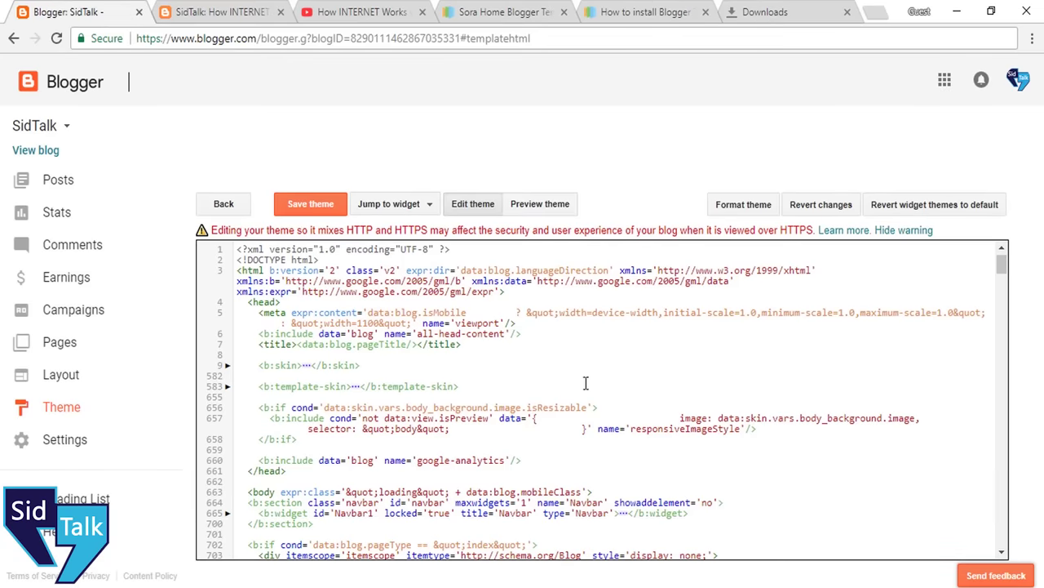
left_click(72, 410)
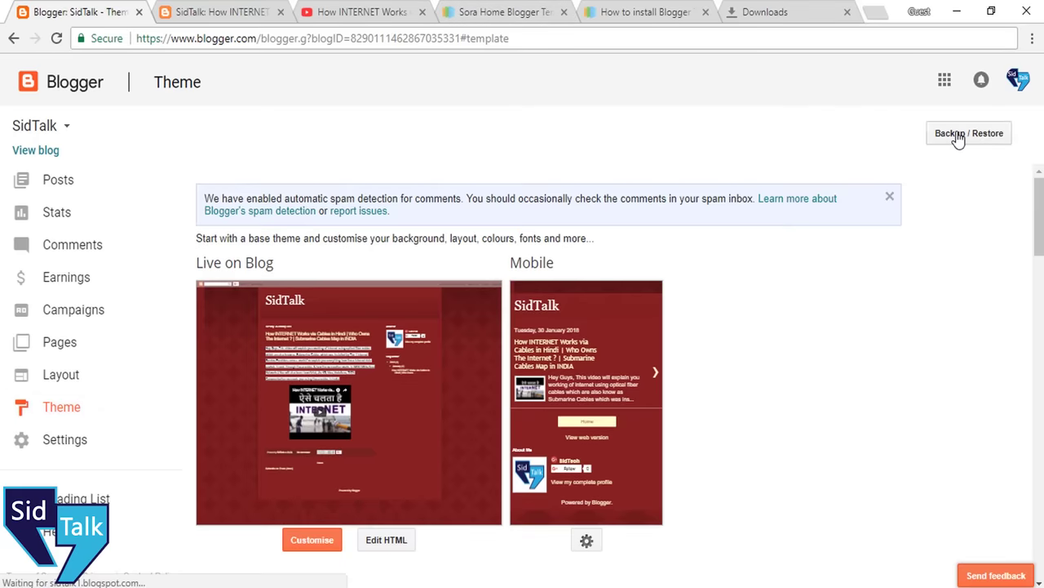
left_click(961, 139)
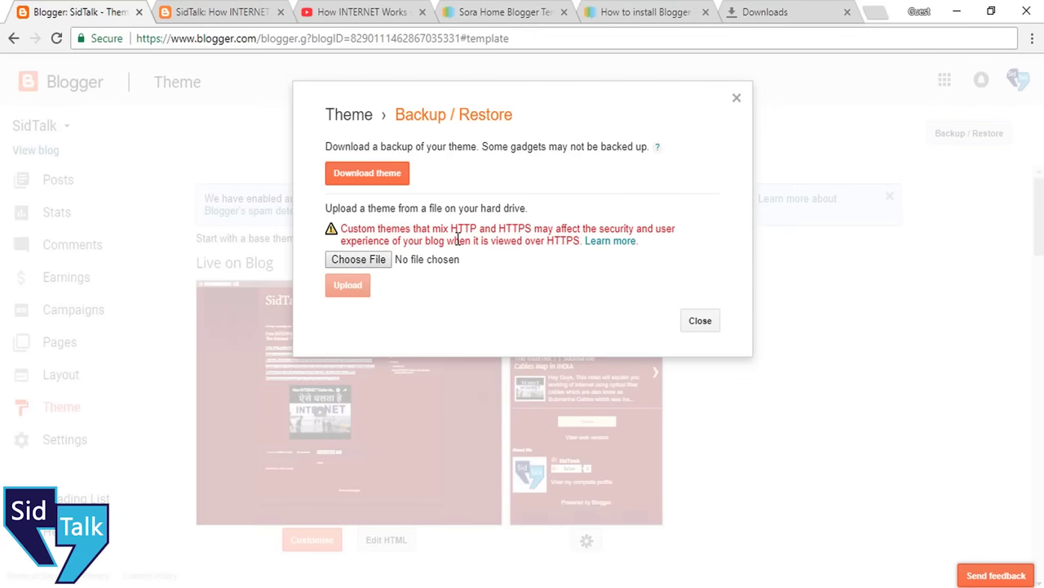
left_click(359, 260)
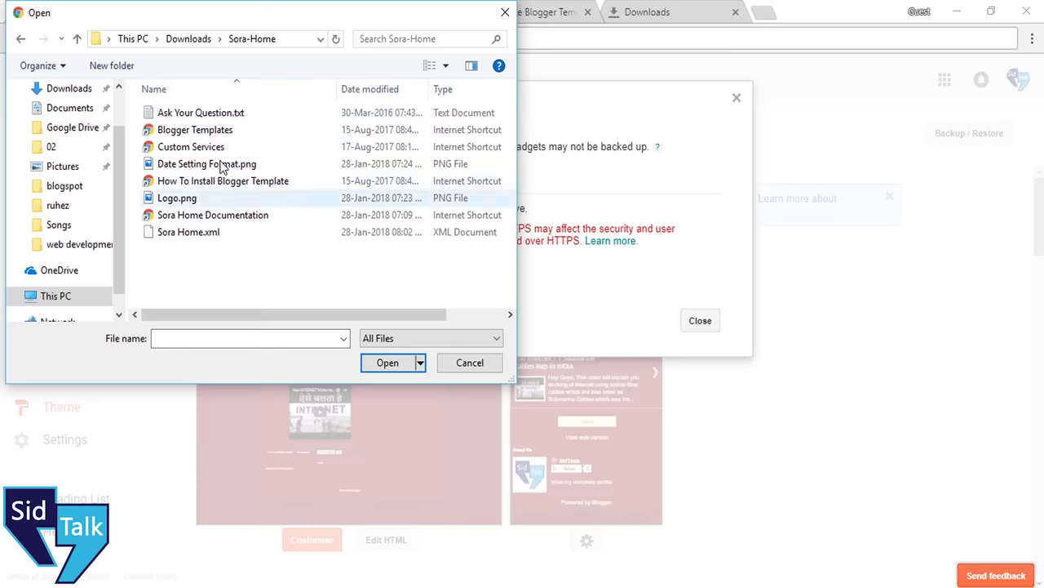
double_click(219, 234)
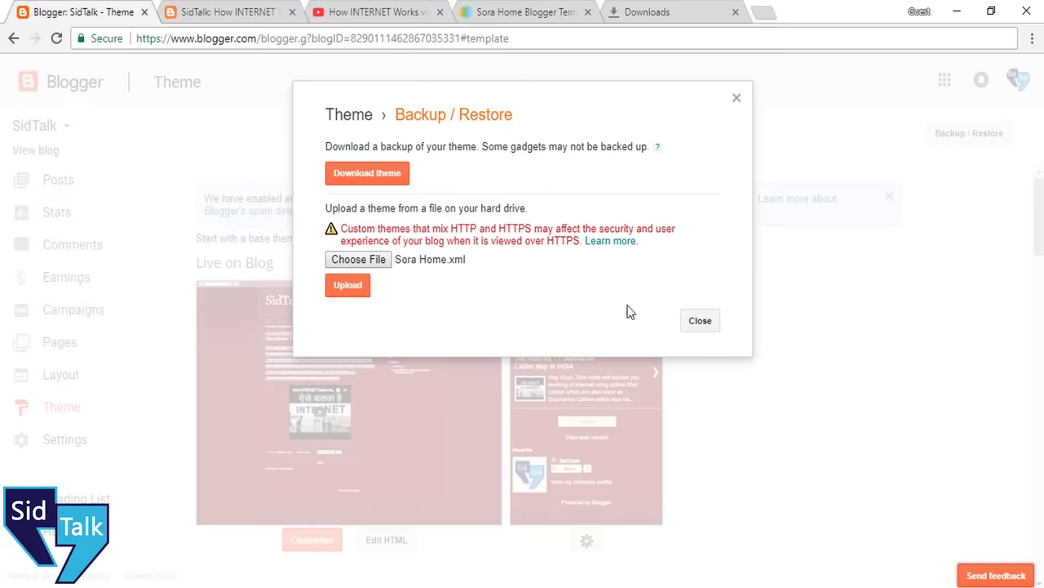
left_click(346, 287)
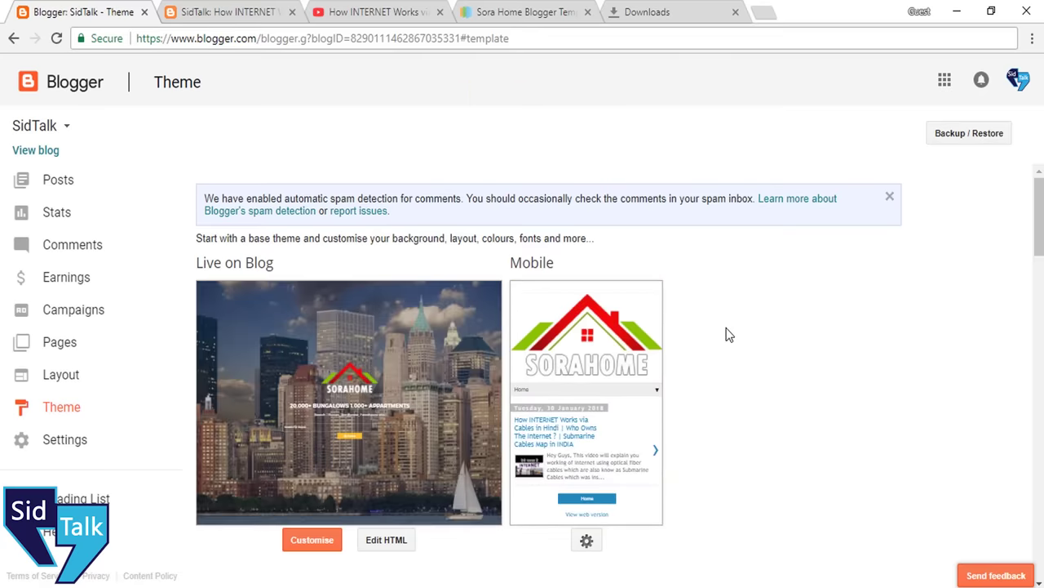
Examine the Sora Home preview in the theme settings and reload the published post to check its new look
scroll(729, 335, "down", 2)
scroll(728, 335, "up", 2)
left_click(247, 10)
left_click(56, 38)
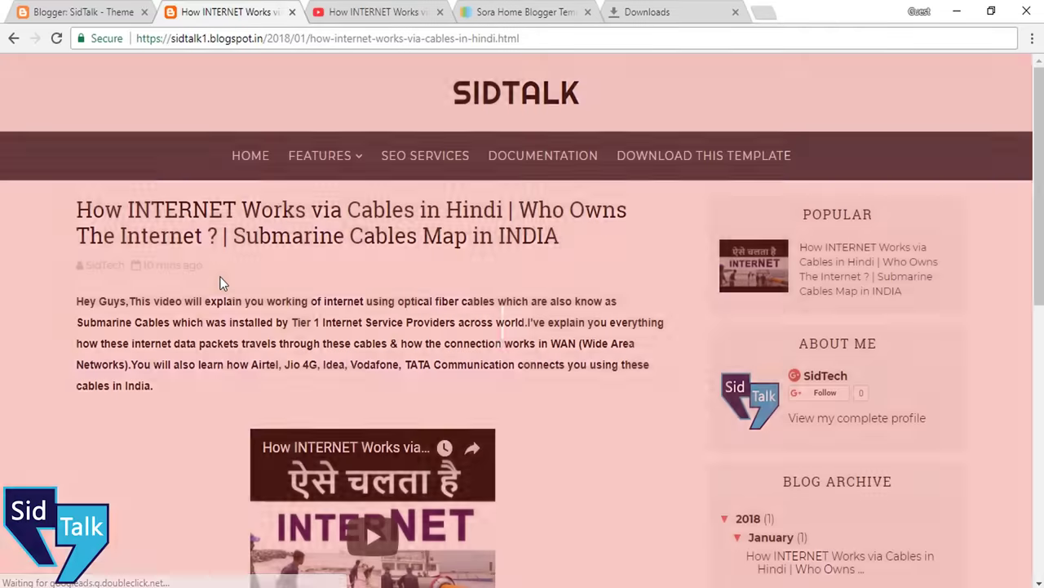
Open the blog's home page from the published post and examine its Sora Home sections, from the header to the contact form
scroll(407, 293, "down", 3)
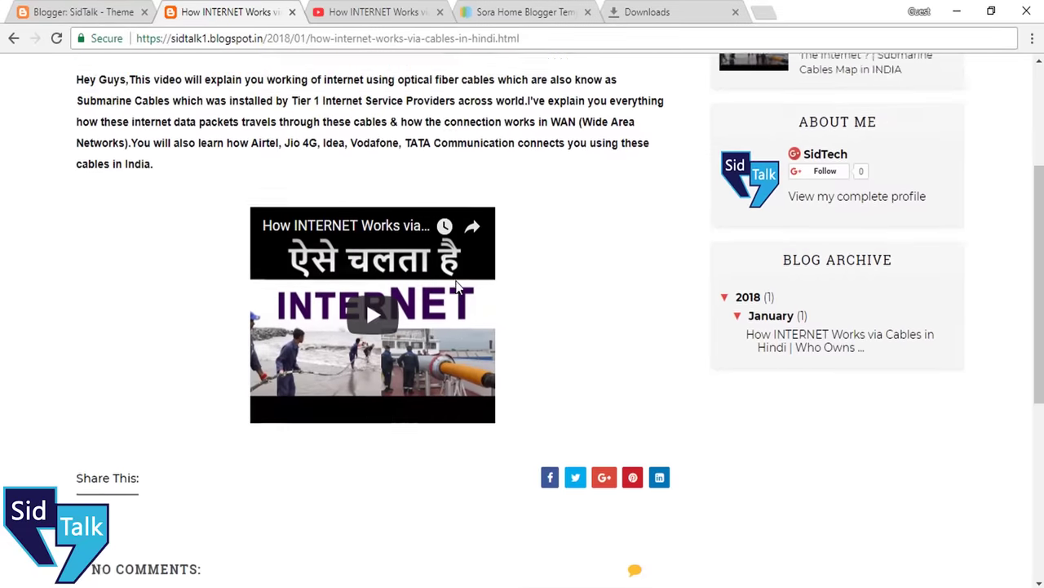
scroll(406, 294, "up", 3)
left_click(250, 160)
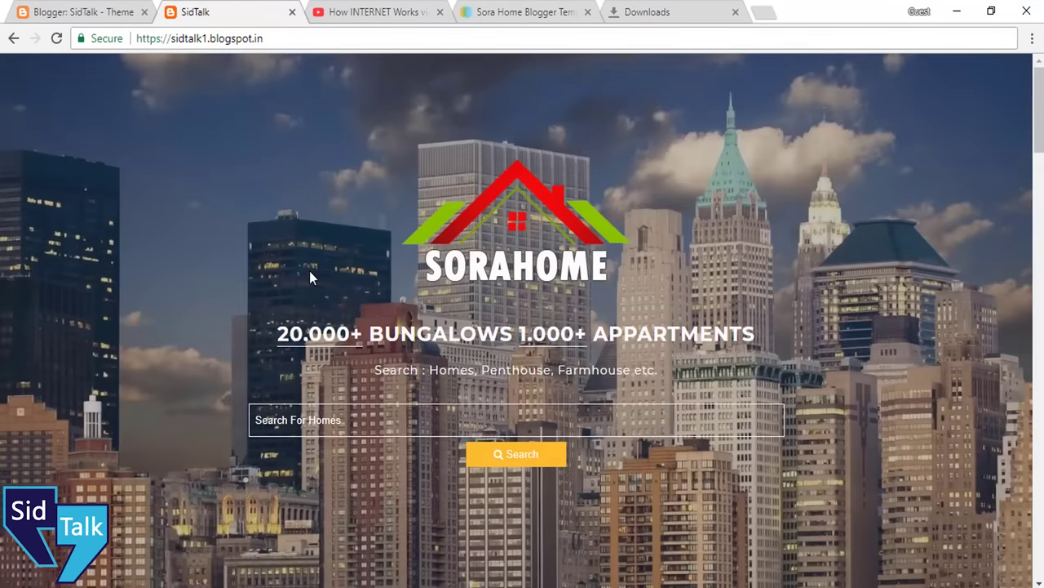
left_click(408, 409)
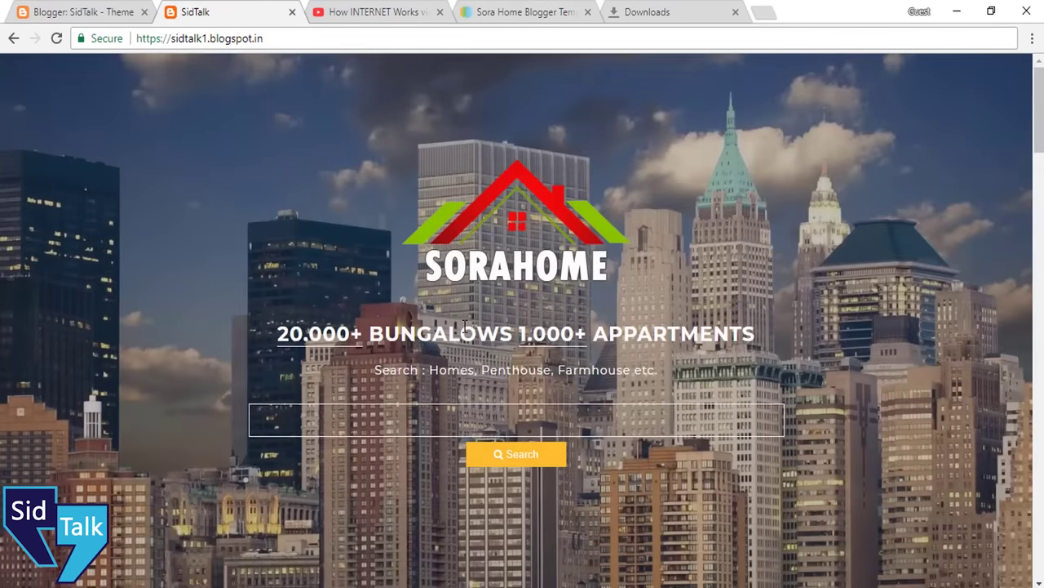
scroll(463, 326, "down", 7)
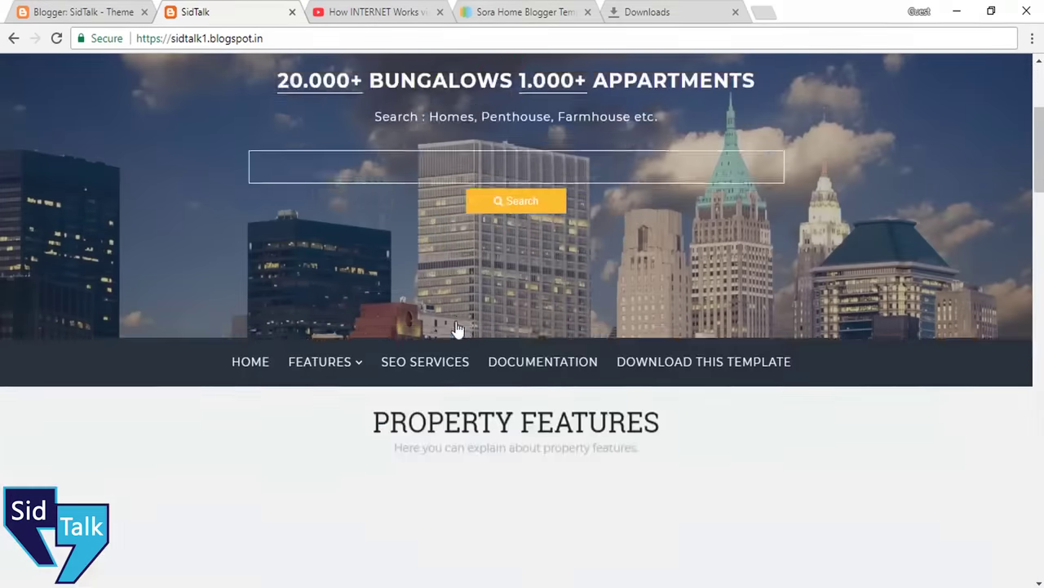
scroll(449, 318, "down", 6)
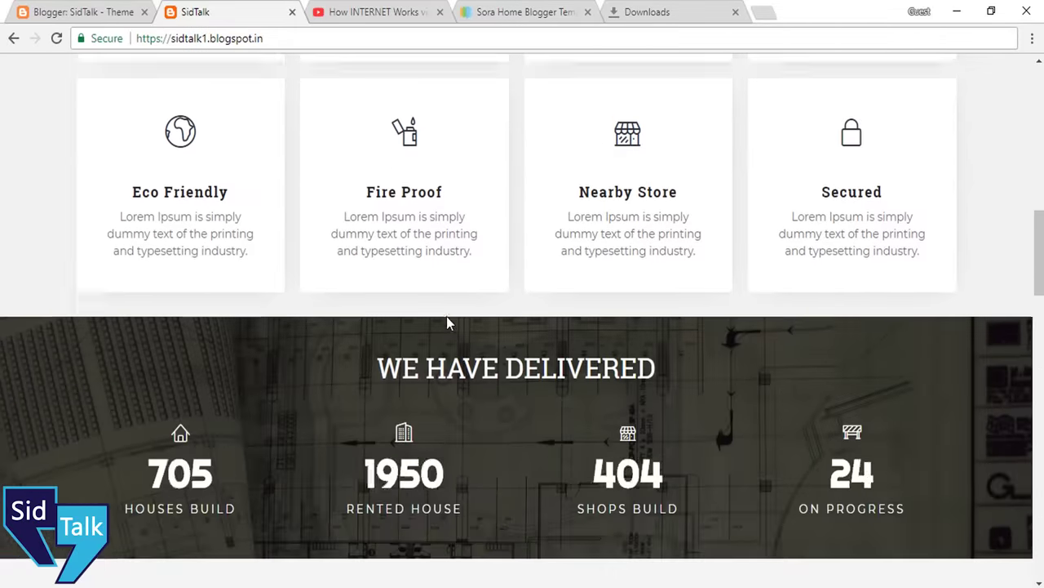
scroll(445, 320, "down", 8)
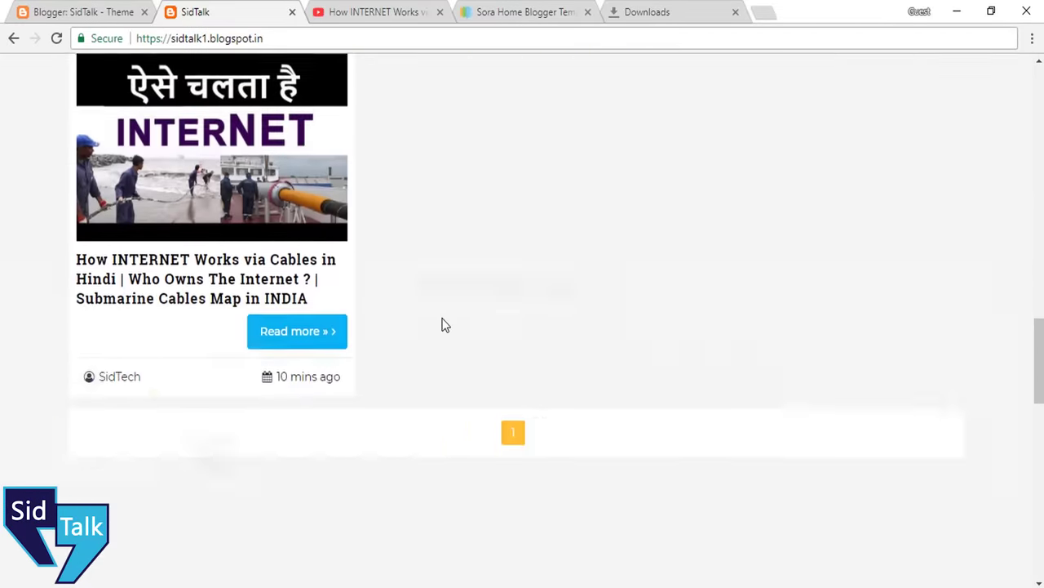
scroll(445, 325, "down", 10)
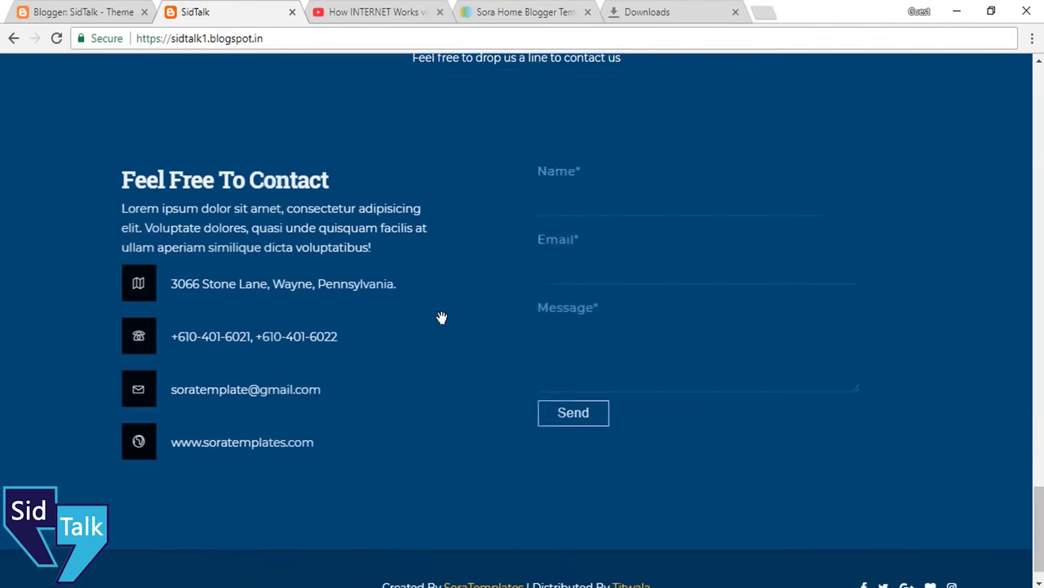
scroll(445, 325, "up", 15)
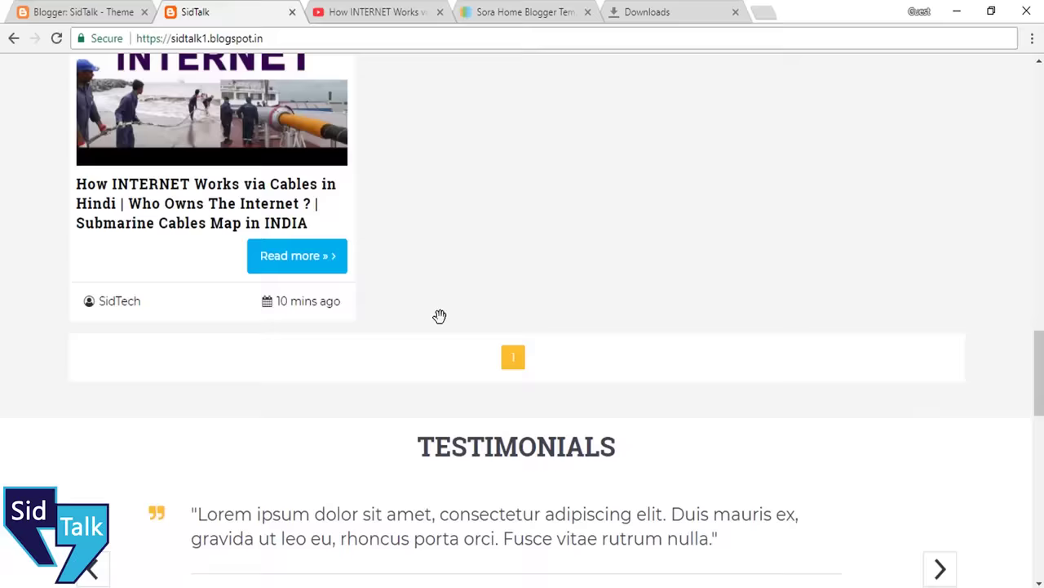
scroll(435, 320, "up", 10)
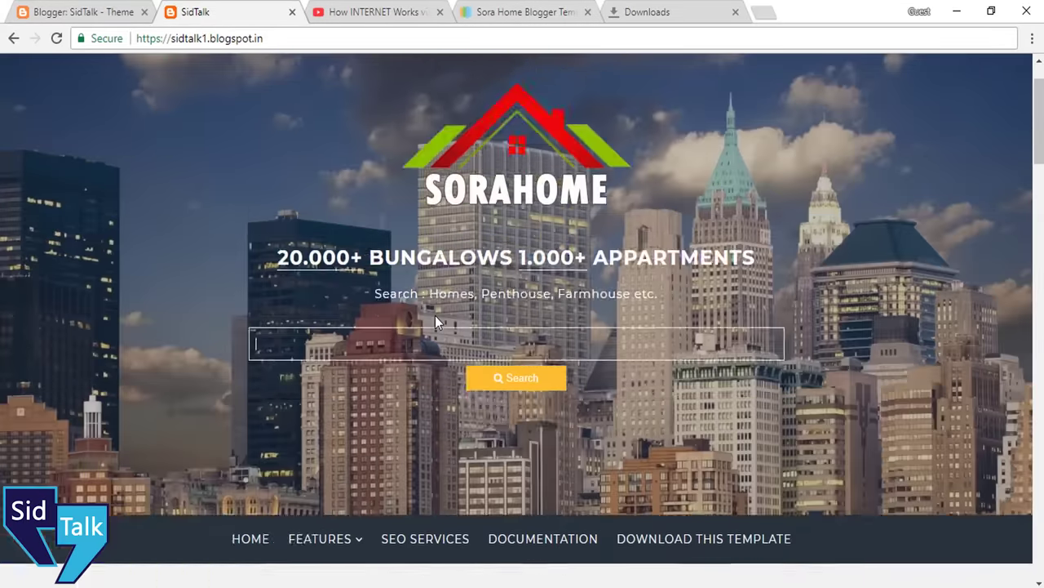
left_click(522, 11)
left_click(220, 5)
scroll(348, 320, "down", 12)
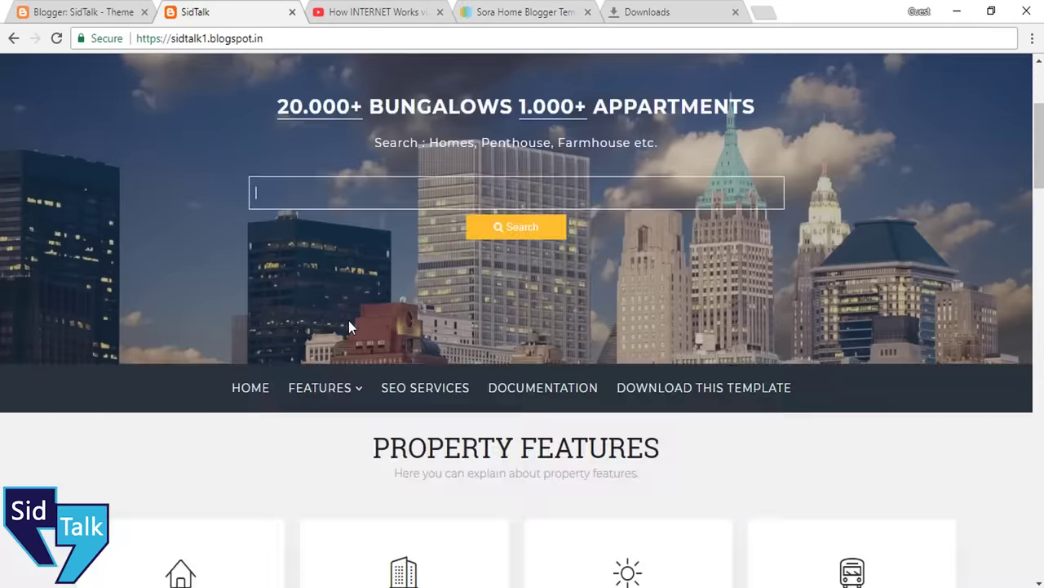
scroll(298, 211, "down", 4)
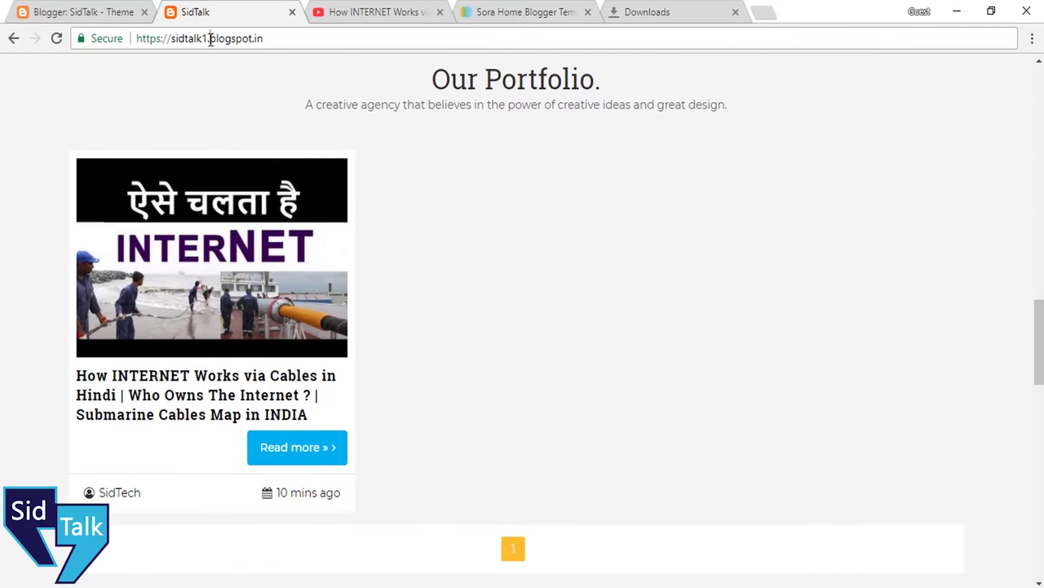
Highlight the blogspot.in part of the home page's address and open the page's source code
left_click_drag(211, 39, 300, 26)
scroll(479, 260, "up", 15)
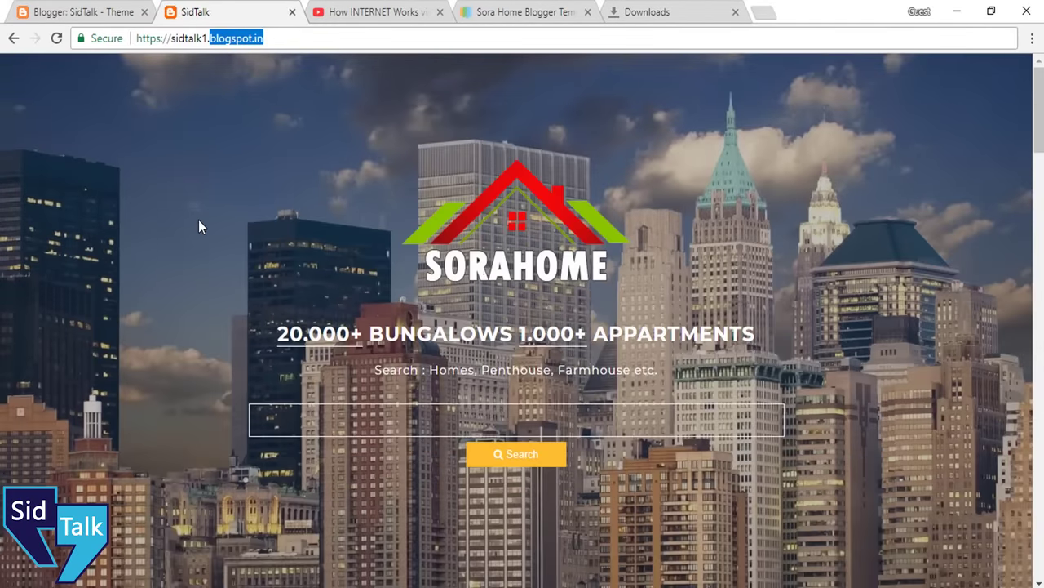
right_click(198, 219)
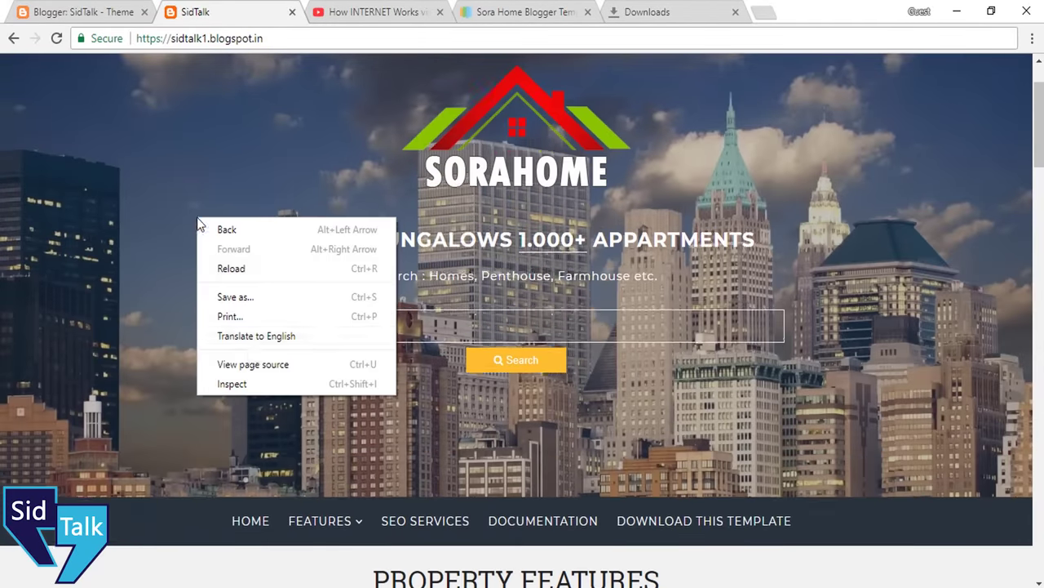
left_click(251, 361)
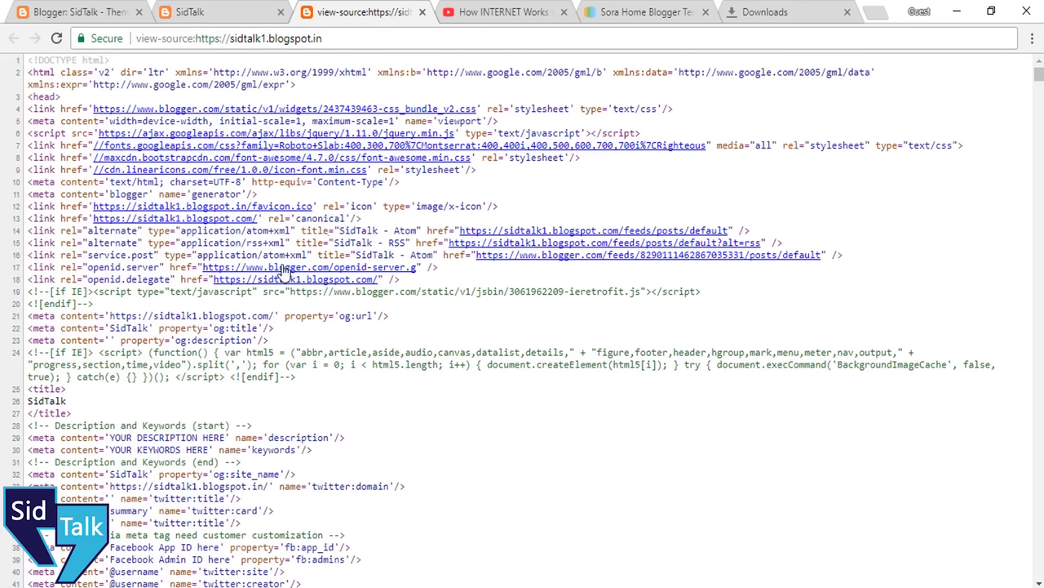
Return to the theme settings and examine the live and mobile Sora Home previews, comparing them with the blog's home page
key("ctrl+1")
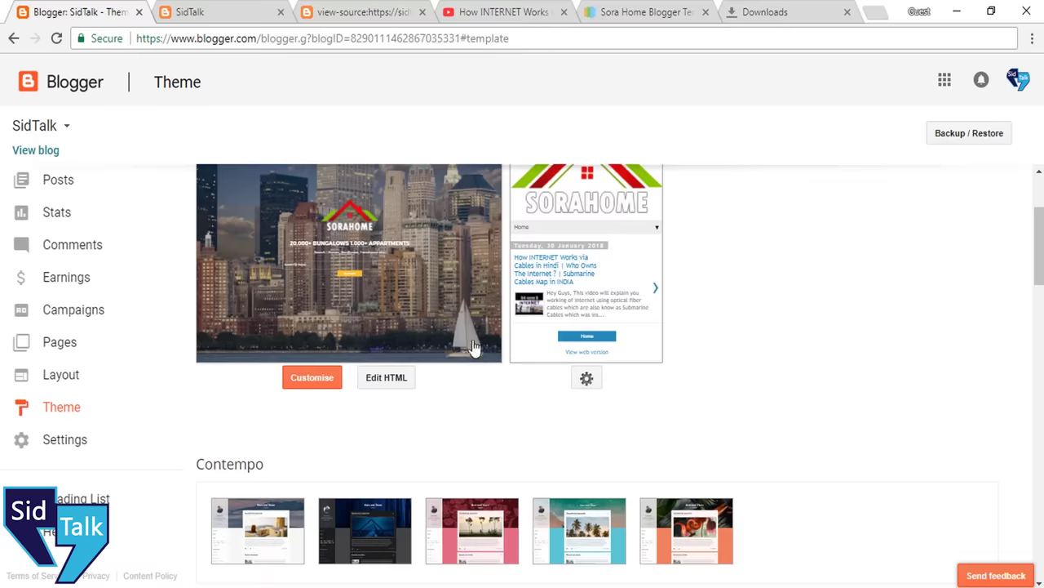
scroll(572, 299, "up", 2)
scroll(710, 278, "down", 2)
scroll(710, 310, "up", 1)
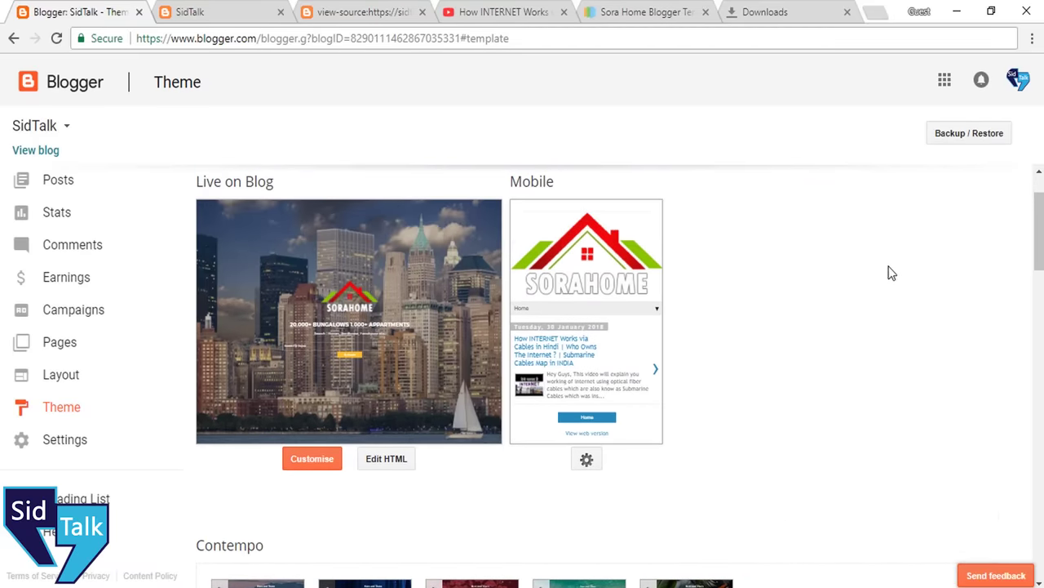
scroll(819, 301, "down", 5)
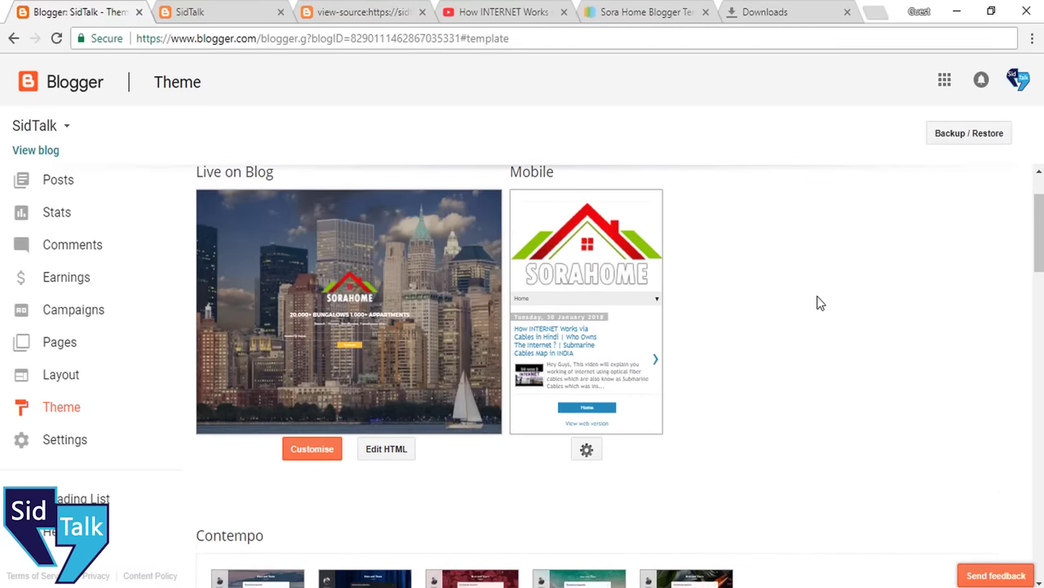
scroll(663, 462, "up", 5)
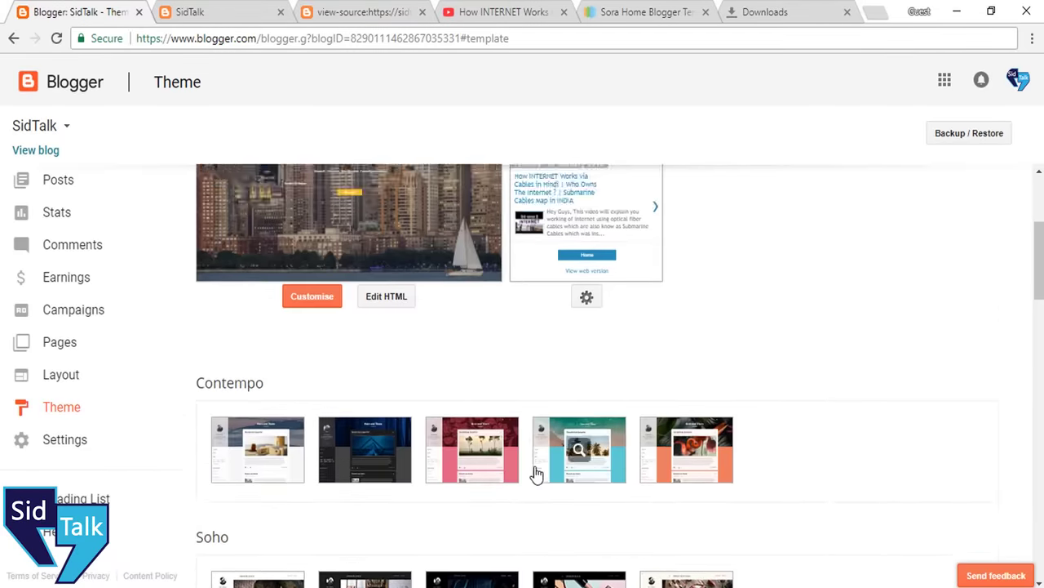
left_click(205, 10)
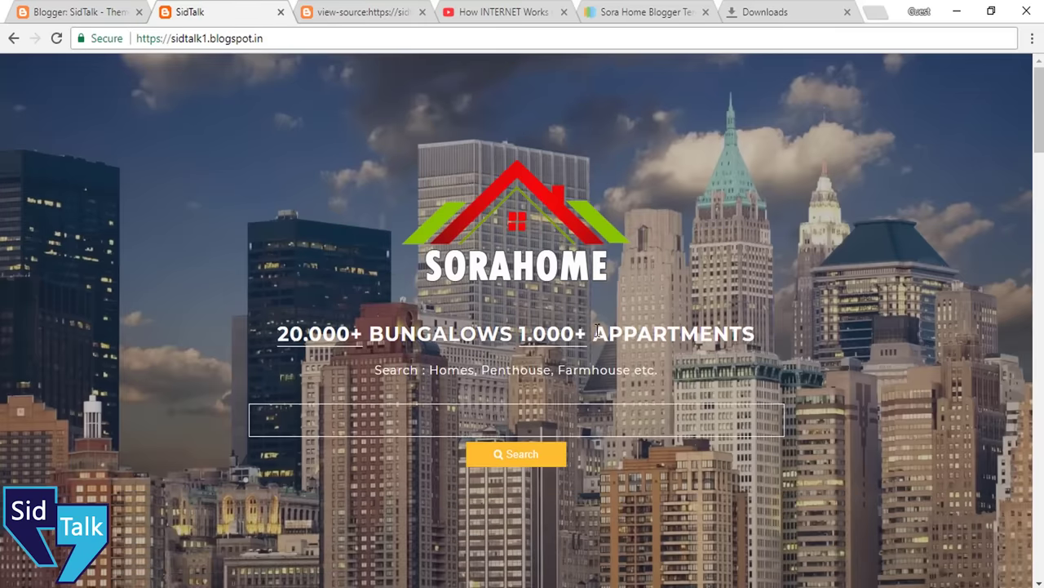
left_click(75, 7)
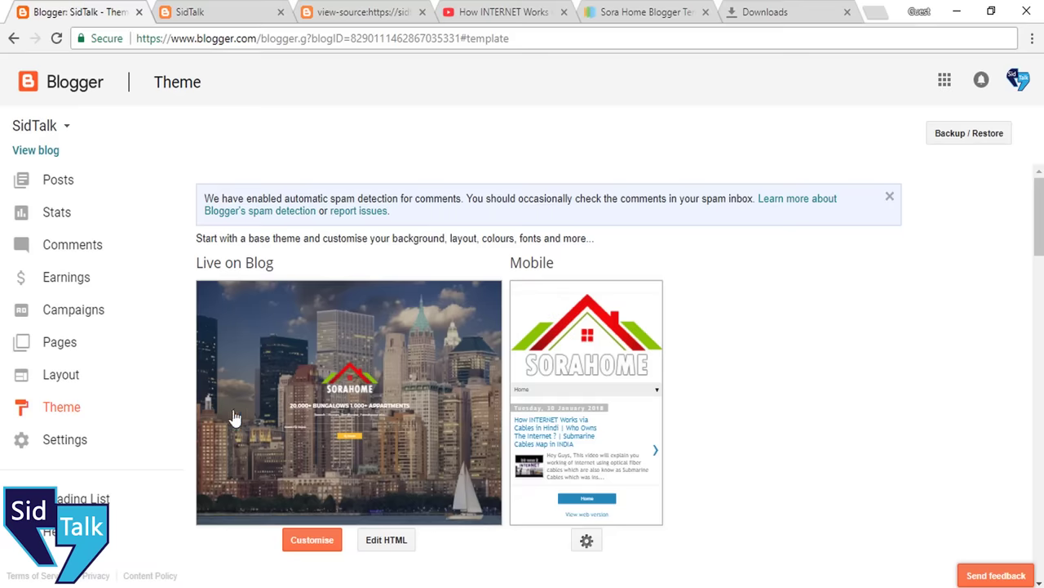
Open the blog's Layout settings and start choosing a file for the custom favicon
left_click(70, 383)
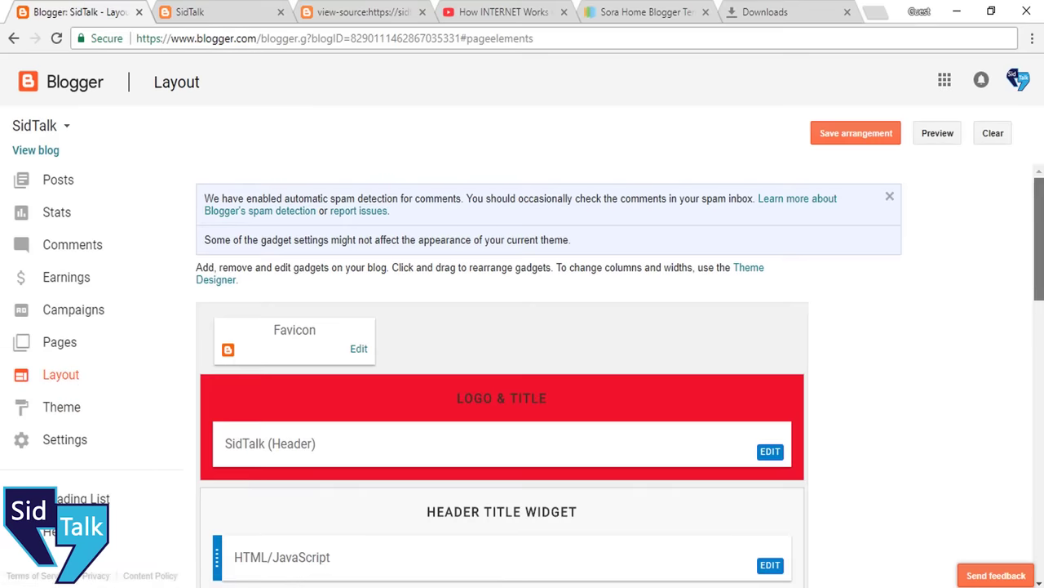
left_click_drag(1040, 293, 1040, 327)
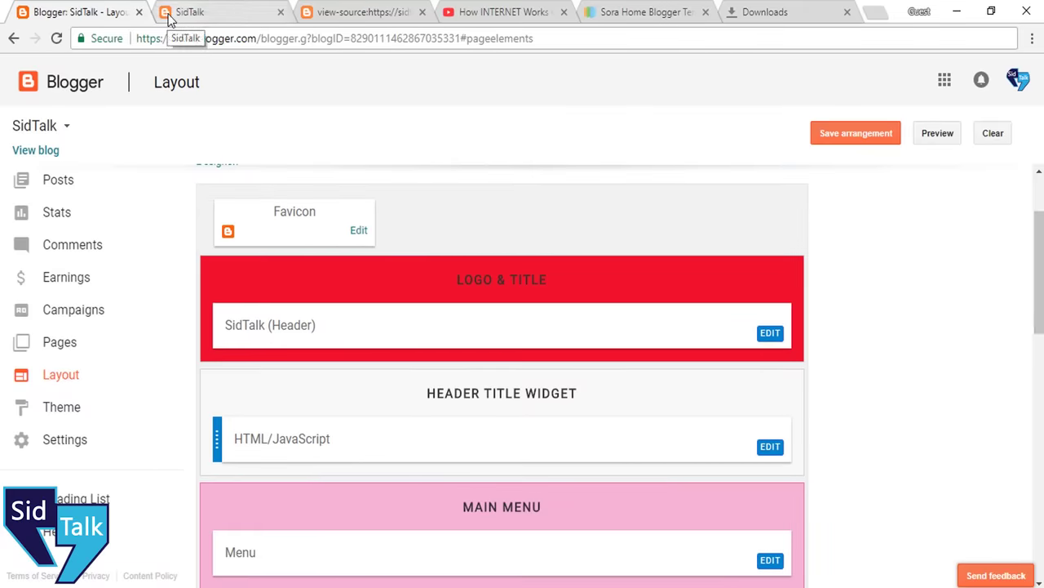
left_click(359, 231)
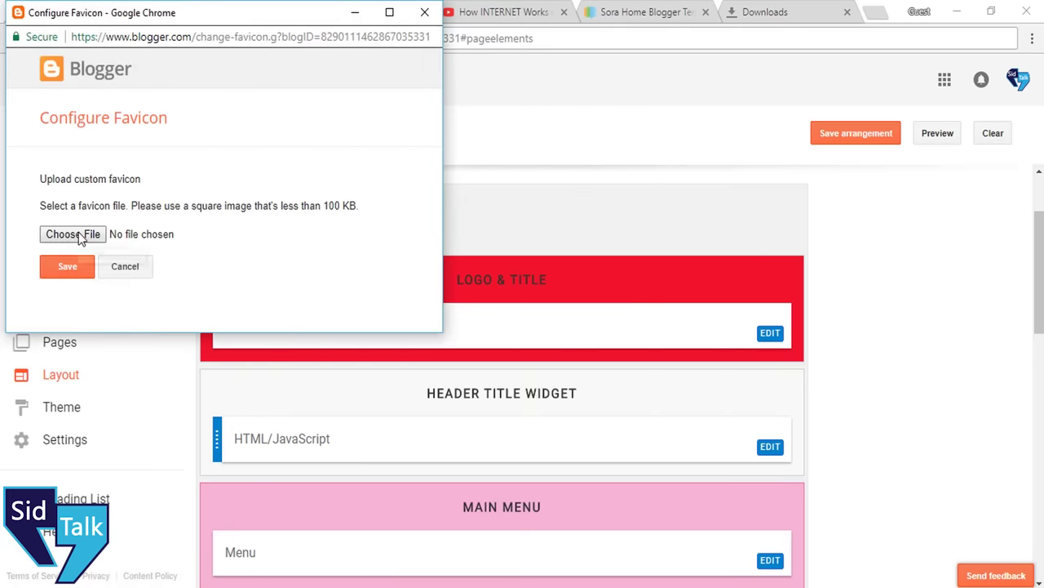
left_click(73, 234)
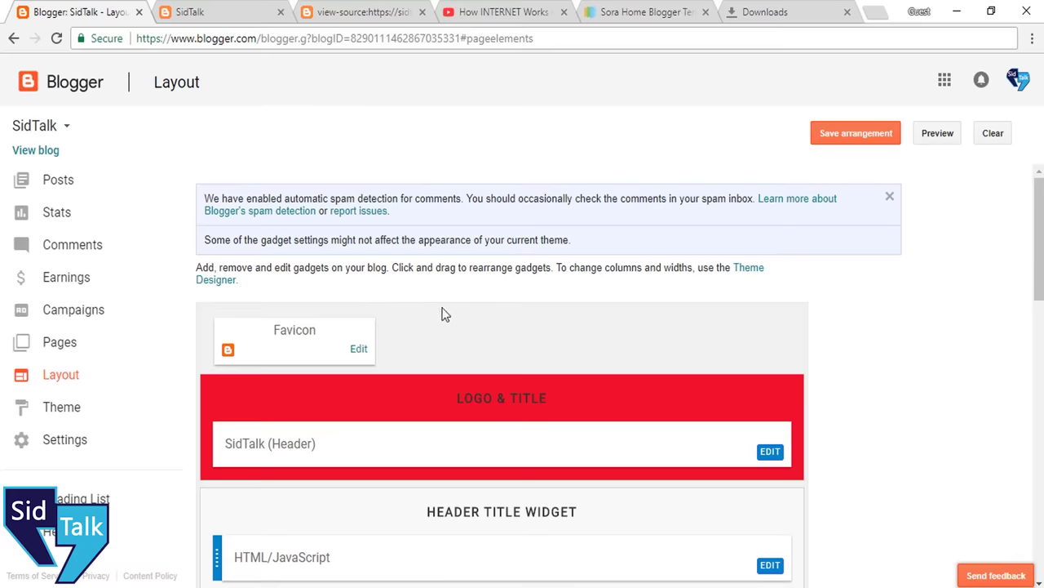
Open the header configuration in the Logo & Title section and remove the Sora Home logo image
scroll(444, 314, "down", 2)
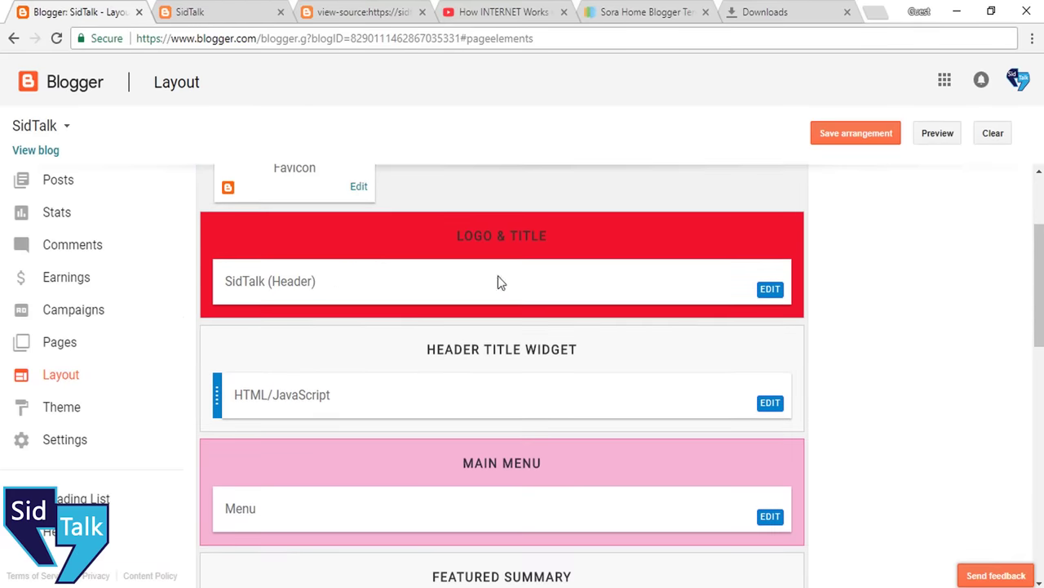
left_click(769, 294)
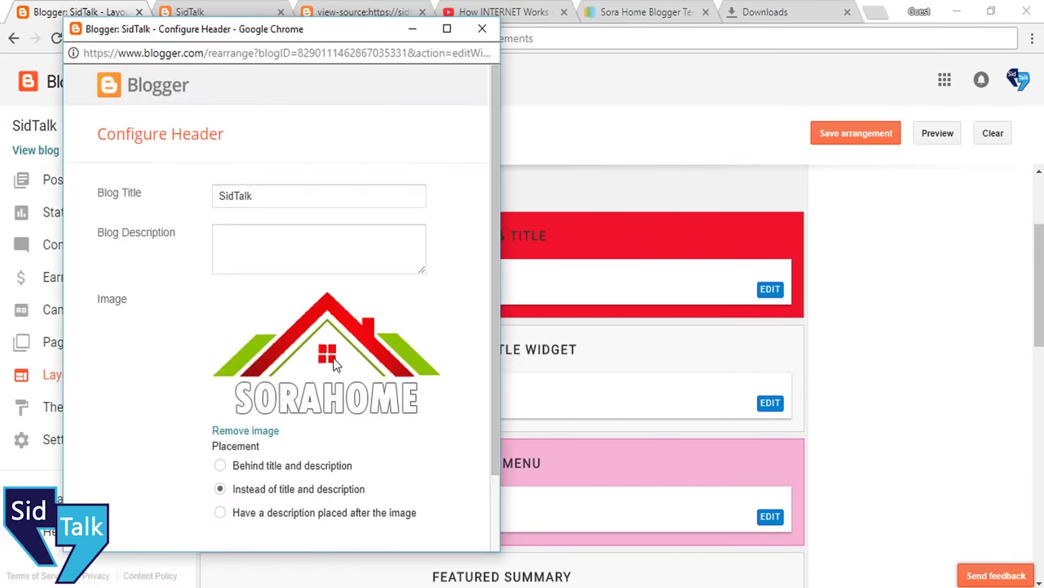
scroll(333, 365, "down", 1)
mouse_move(312, 306)
left_mouse_down()
mouse_move(363, 269)
mouse_move(326, 312)
left_mouse_up()
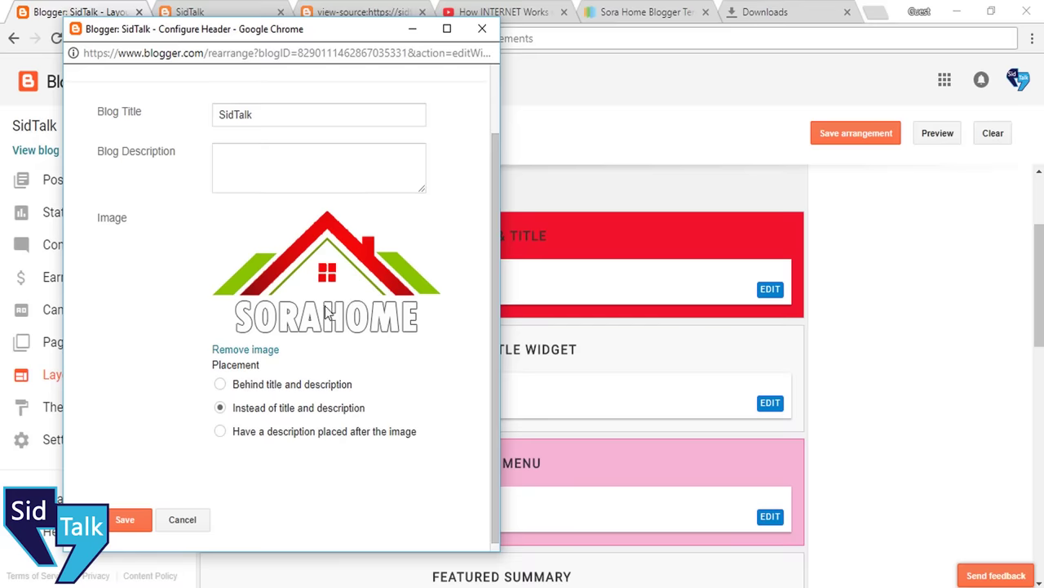
scroll(326, 313, "down", 1)
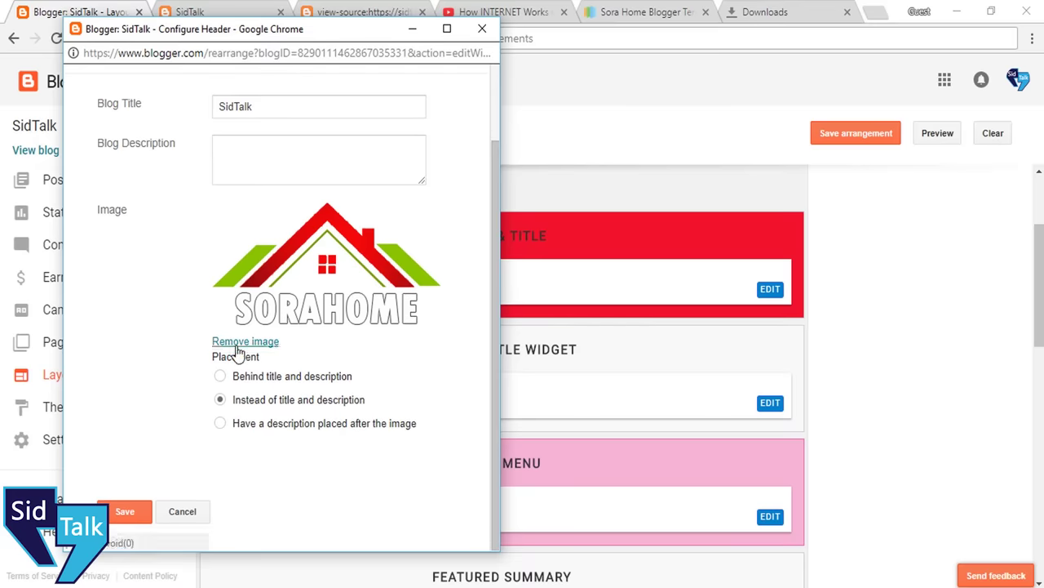
left_click(237, 343)
Paste the copied web image URL as the header image, keep it instead of title and description, and save the header
left_click(311, 337)
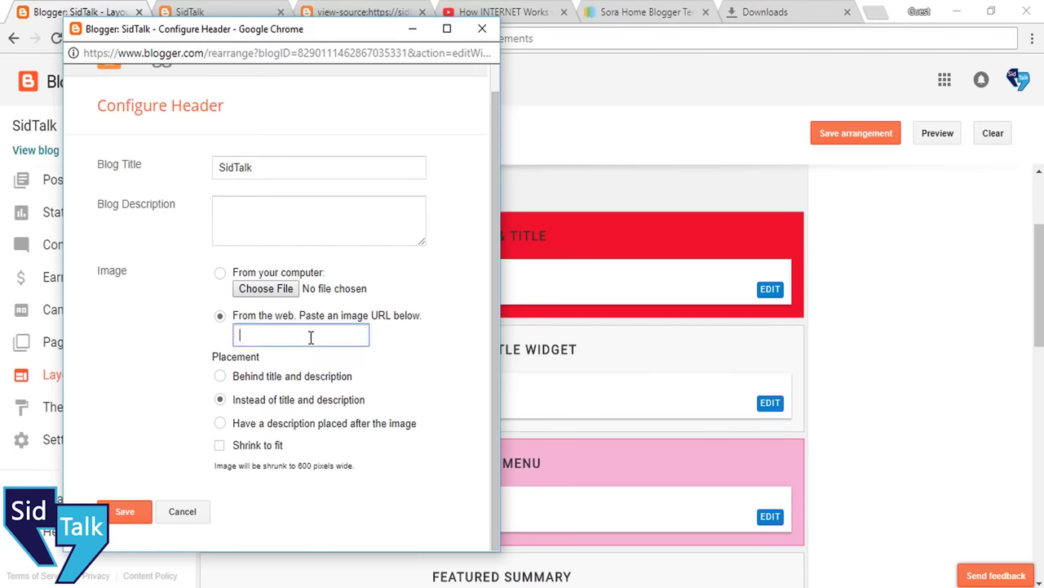
key("ctrl+v")
scroll(335, 300, "down", 1)
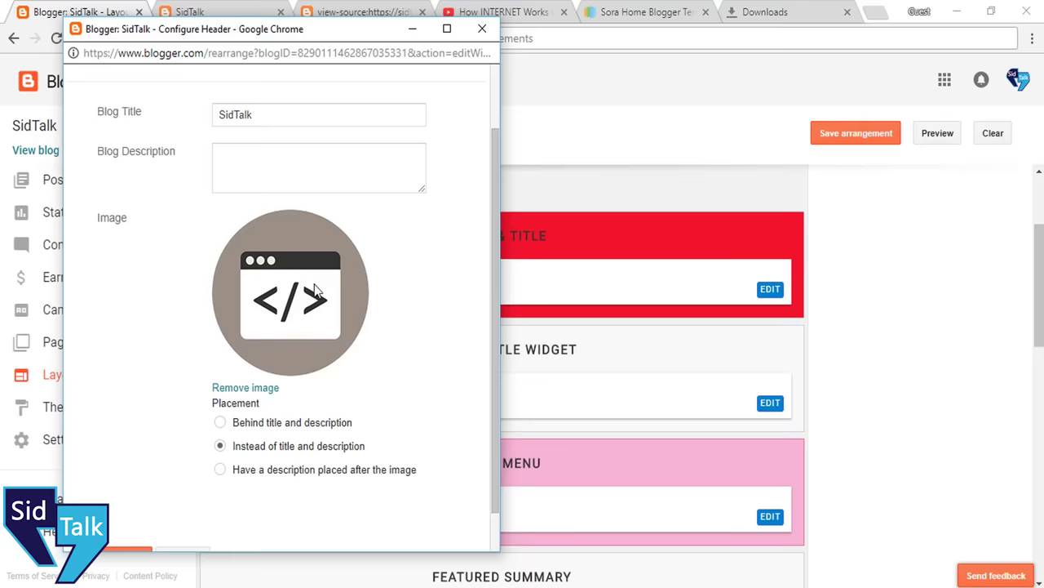
scroll(314, 289, "down", 1)
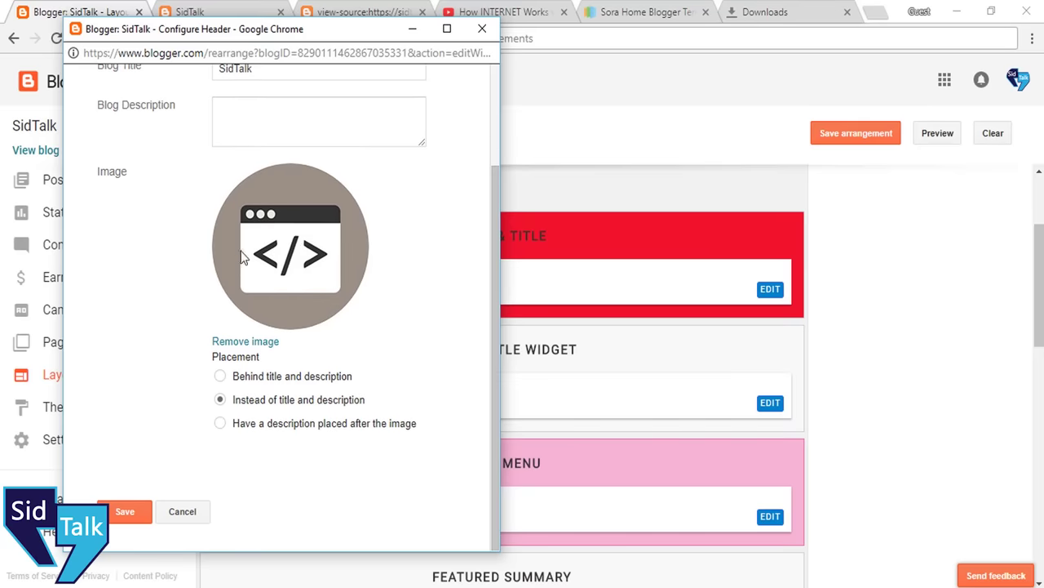
left_click(124, 511)
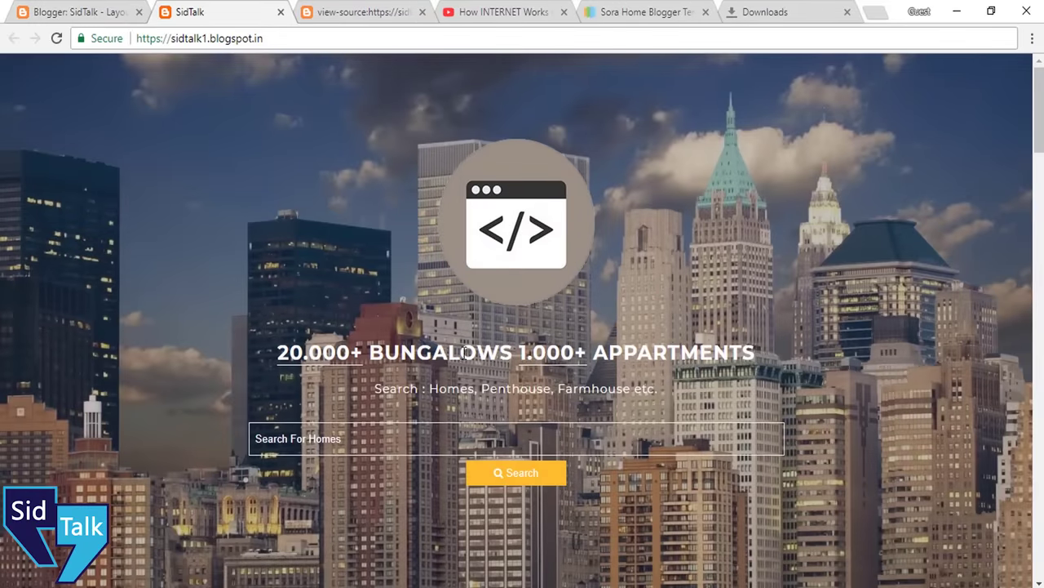
Examine the Main Menu gadget's link list in the layout, close it unchanged, and compare it with the blog's navigation bar
left_click(111, 7)
scroll(430, 275, "down", 2)
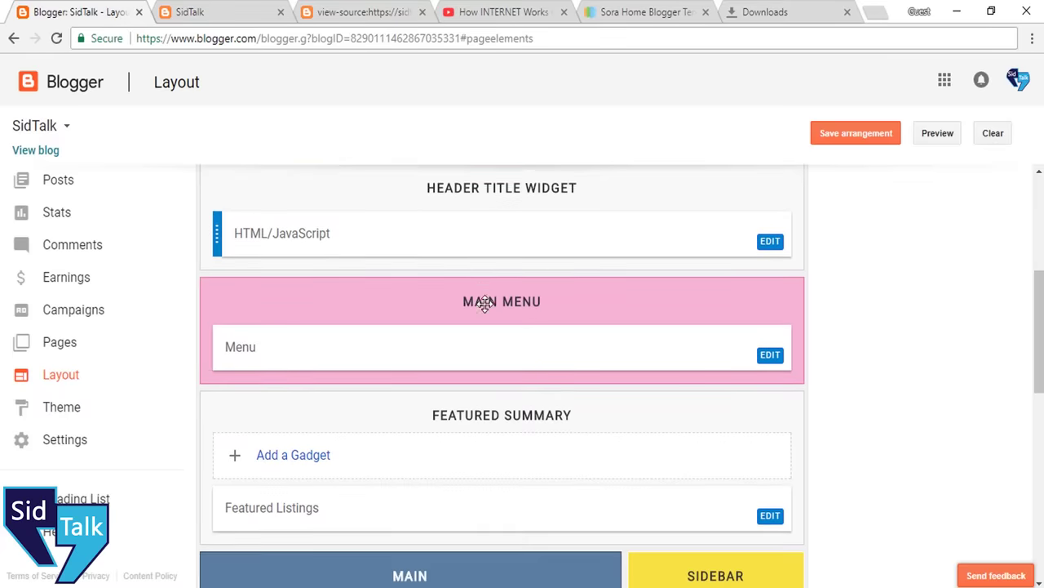
left_click(771, 353)
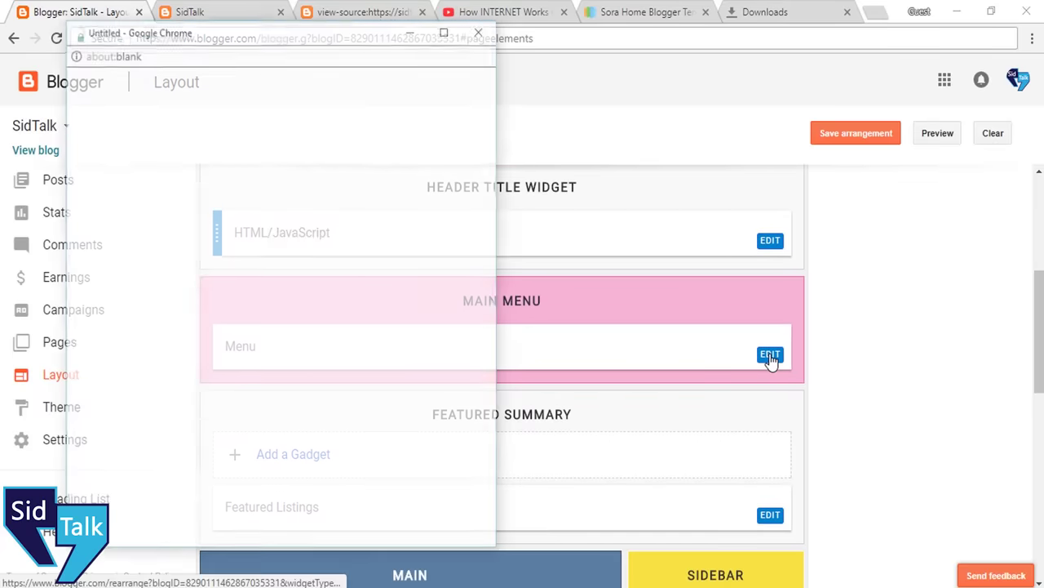
scroll(293, 375, "down", 2)
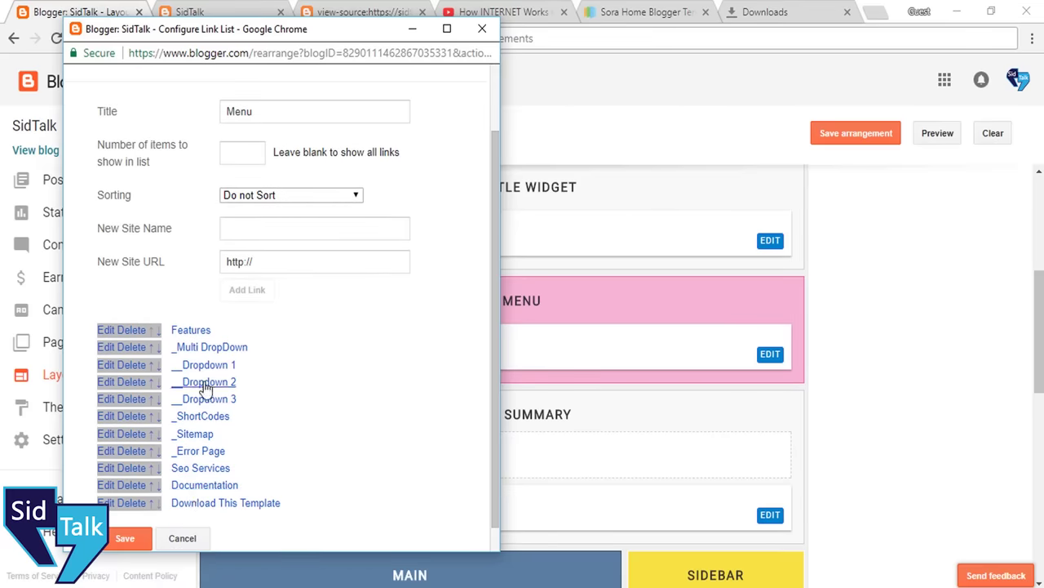
left_click(182, 539)
left_click(189, 11)
scroll(359, 245, "down", 3)
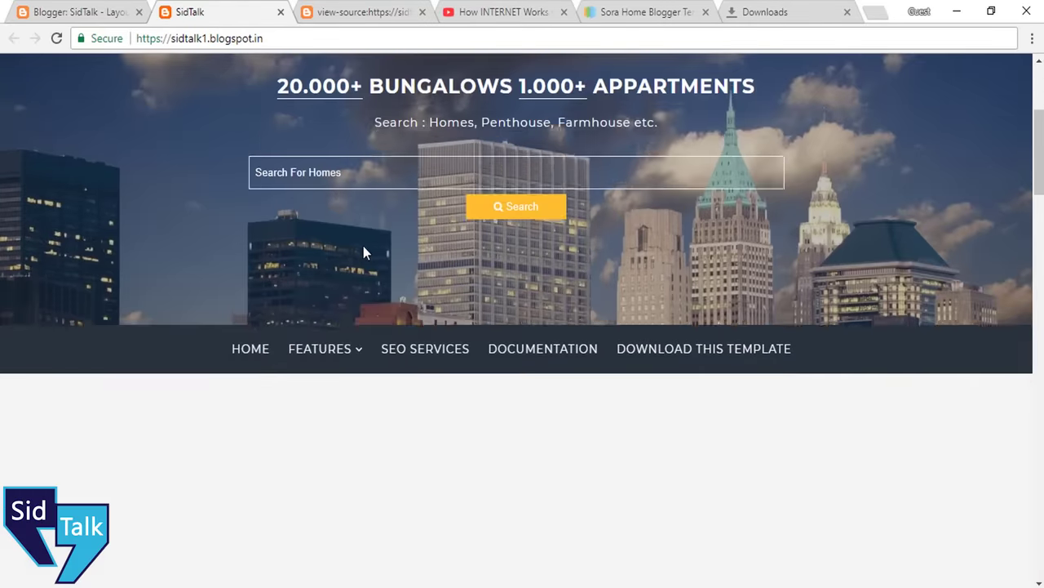
mouse_move(350, 334)
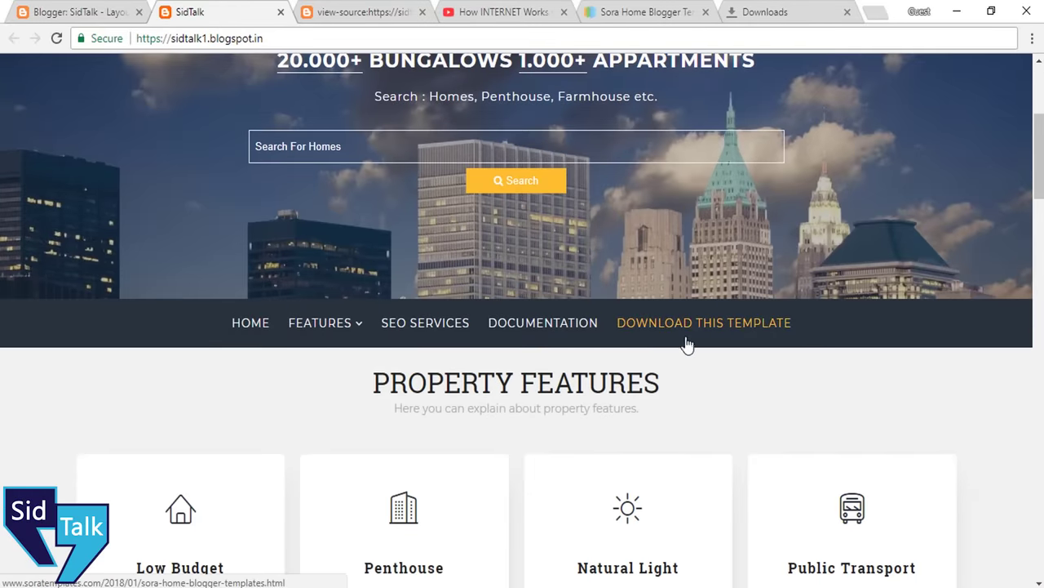
Reopen the Main Menu link list in the layout and move Download This Template up to first place, above Features
left_click(98, 10)
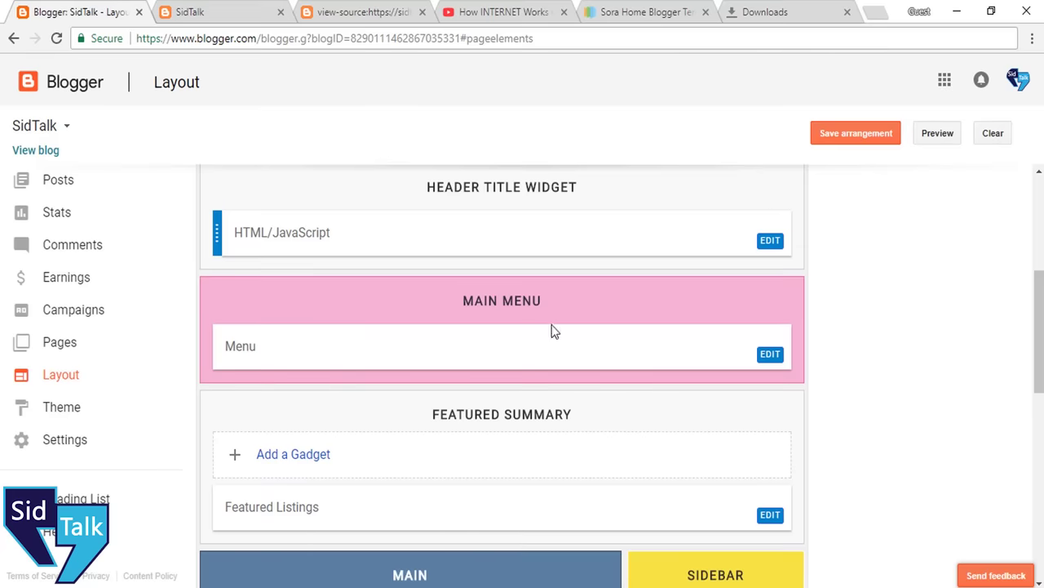
left_click(770, 356)
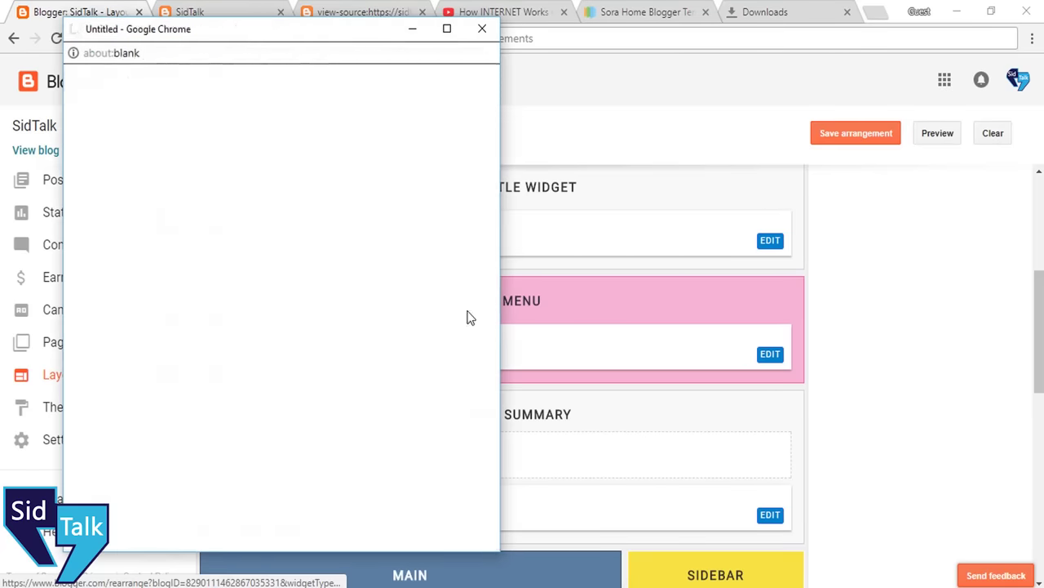
scroll(395, 339, "down", 2)
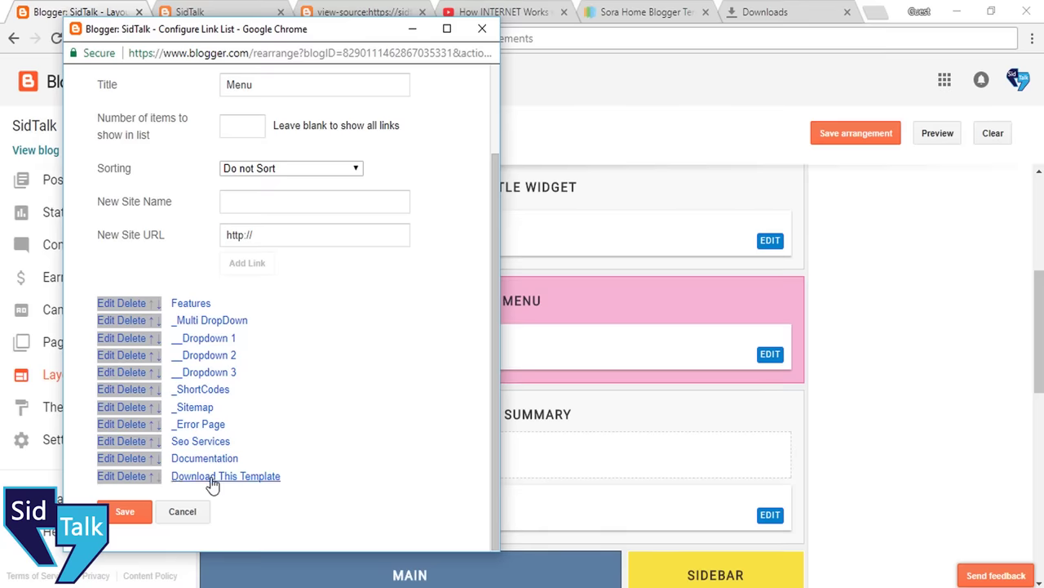
left_click(153, 477)
scroll(195, 434, "down", 2)
scroll(194, 434, "down", 1)
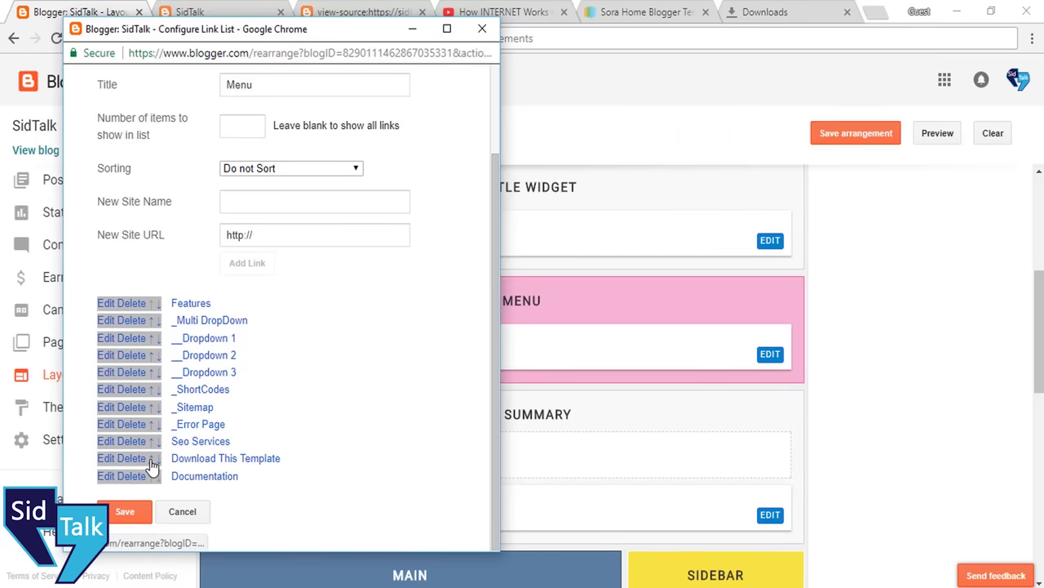
left_click(153, 457)
scroll(177, 441, "down", 1)
scroll(177, 440, "down", 1)
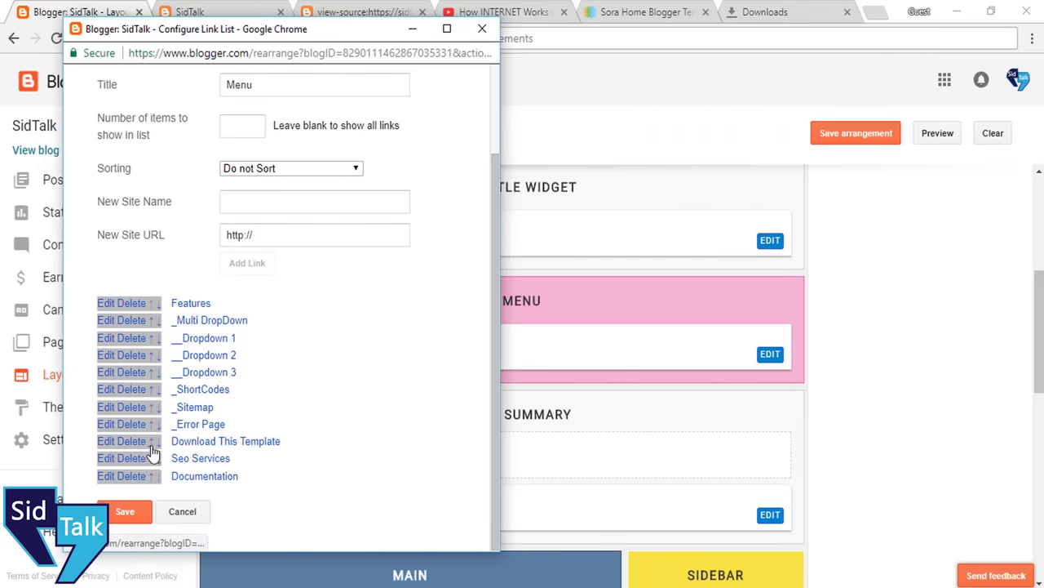
left_click(151, 444)
scroll(160, 459, "down", 2)
left_click(152, 453)
scroll(163, 440, "down", 2)
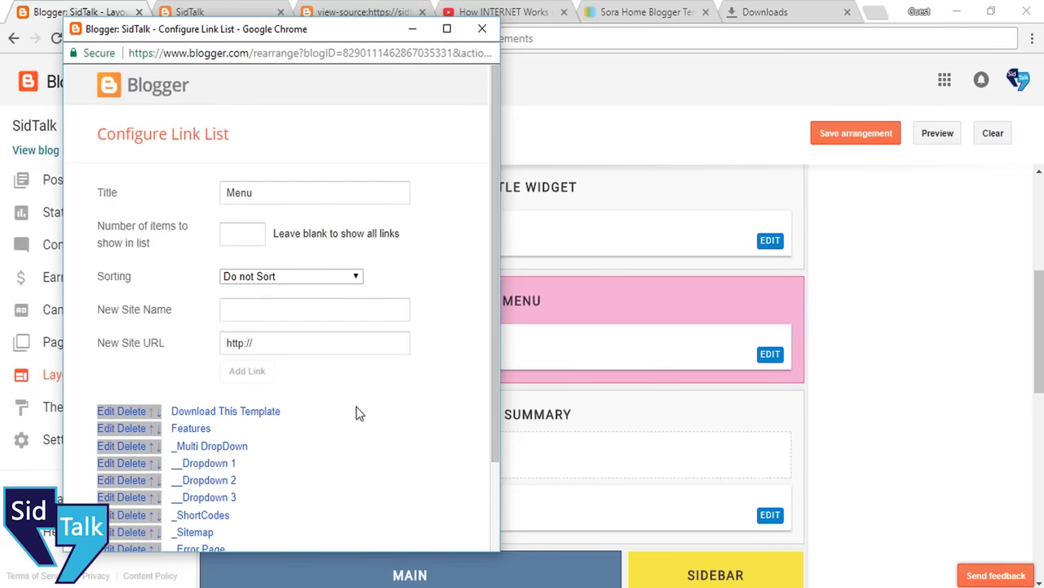
Open the Download This Template link for editing, examine its name and URL, and save the entry unchanged
scroll(241, 375, "down", 1)
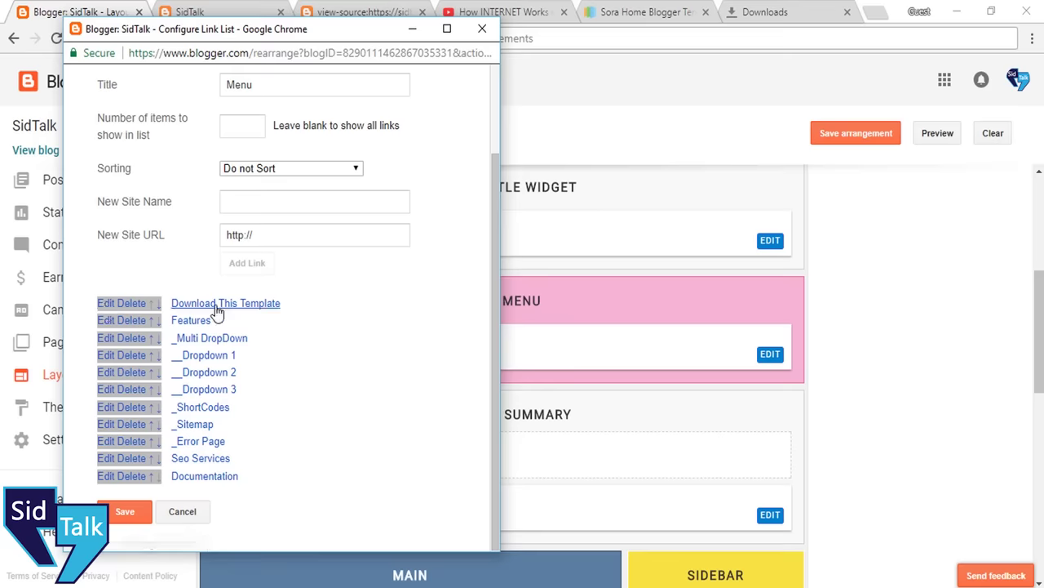
left_click(106, 305)
scroll(239, 226, "down", 2)
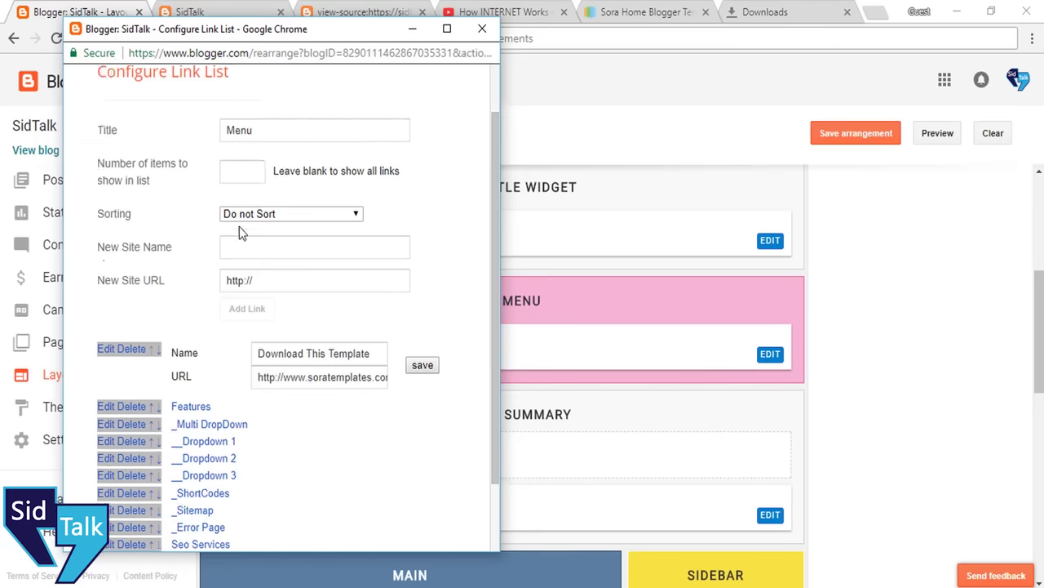
left_click(262, 269)
left_click_drag(262, 272, 392, 267)
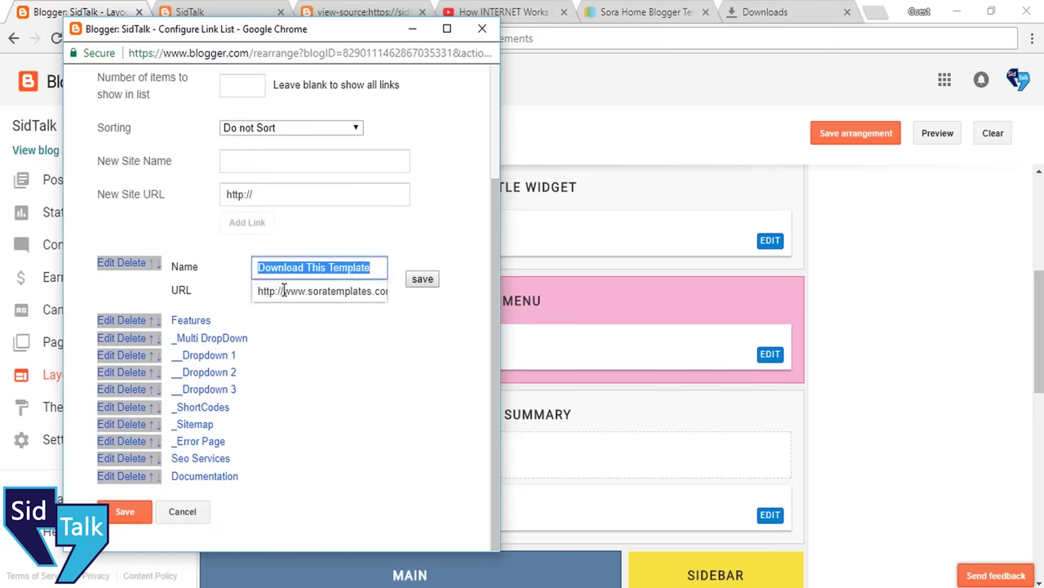
left_click_drag(287, 292, 433, 302)
left_click(316, 318)
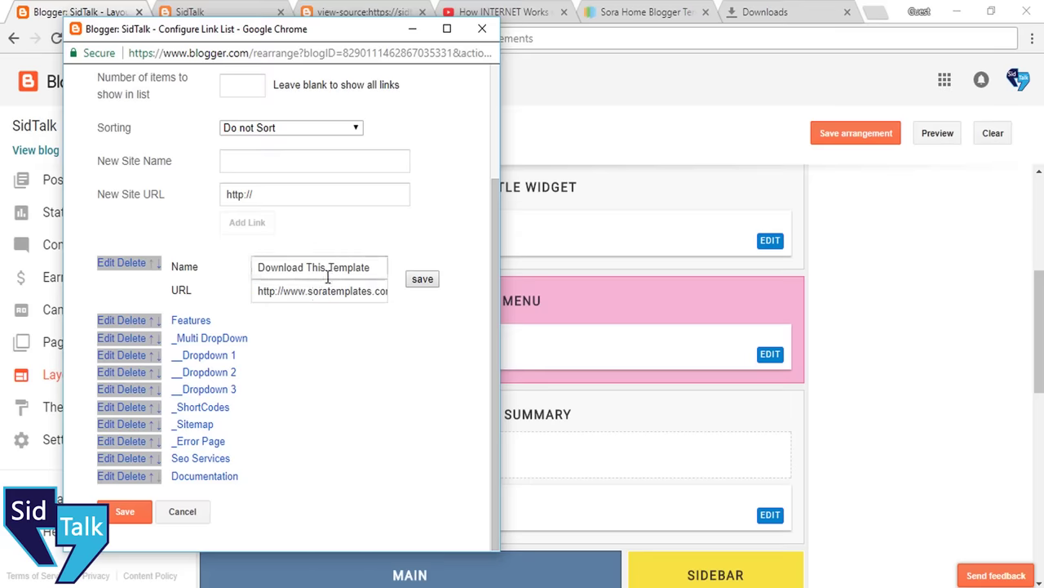
left_click(421, 279)
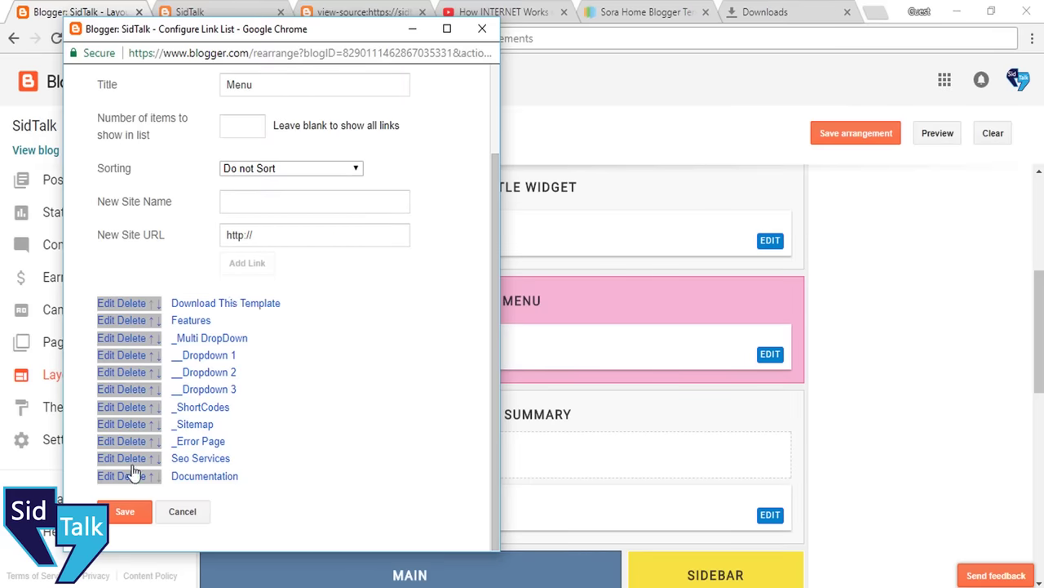
Save the reordered menu link list, reload the blog's home page, and check the menu and the sections below it
scroll(136, 413, "up", 1)
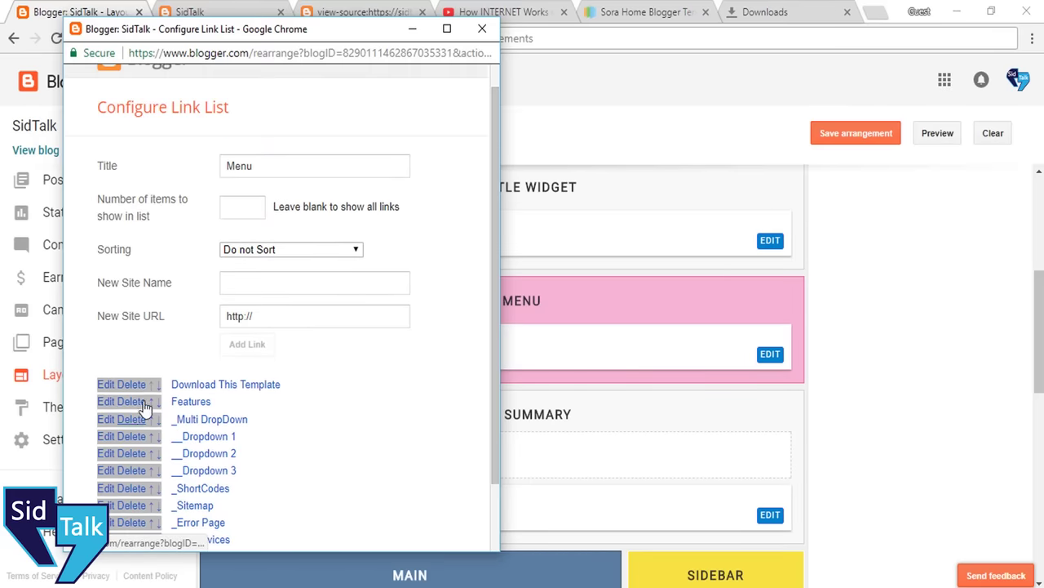
scroll(164, 373, "down", 1)
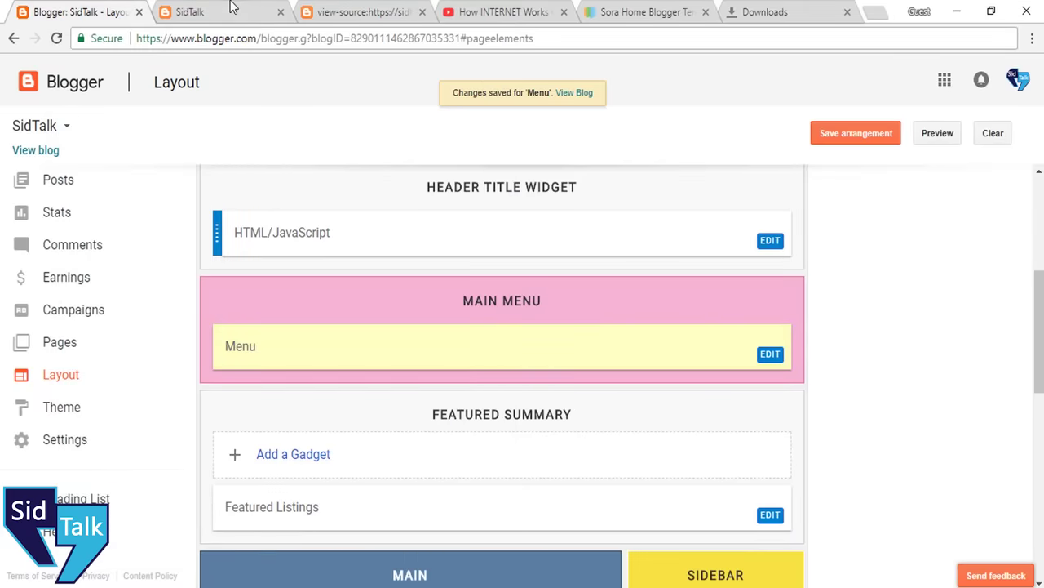
left_click(233, 9)
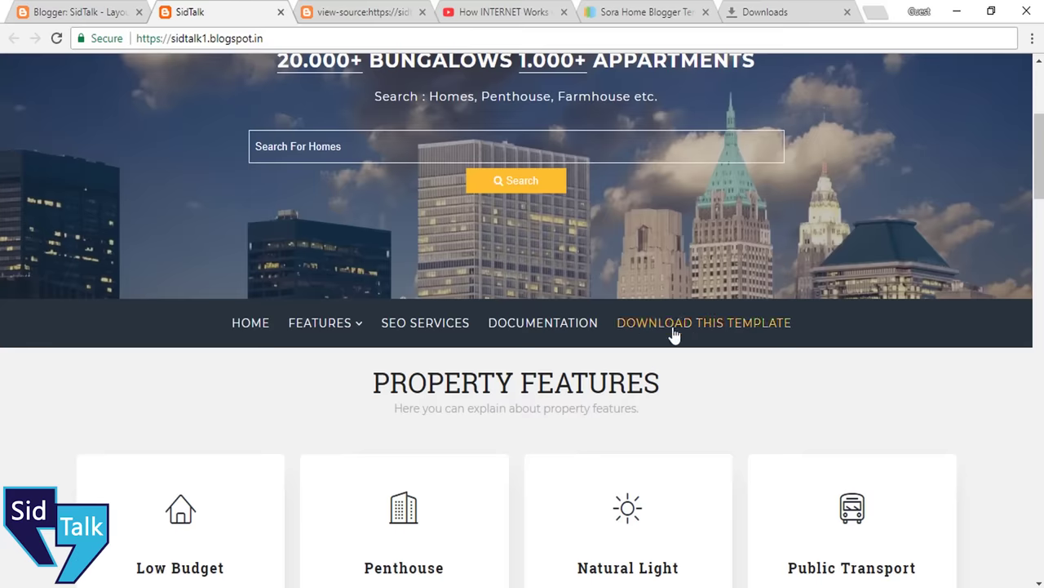
left_click(57, 39)
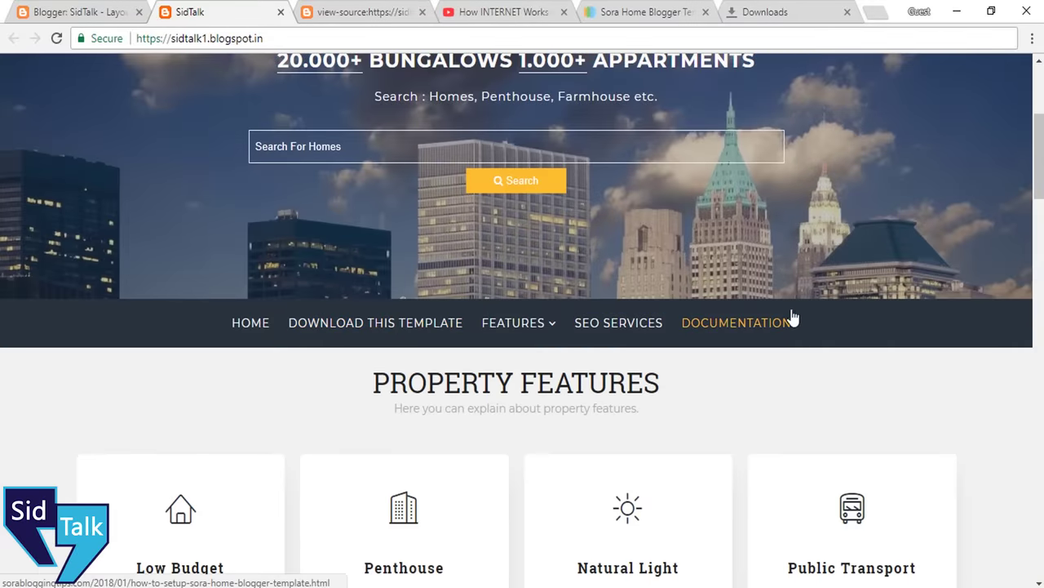
scroll(573, 264, "down", 3)
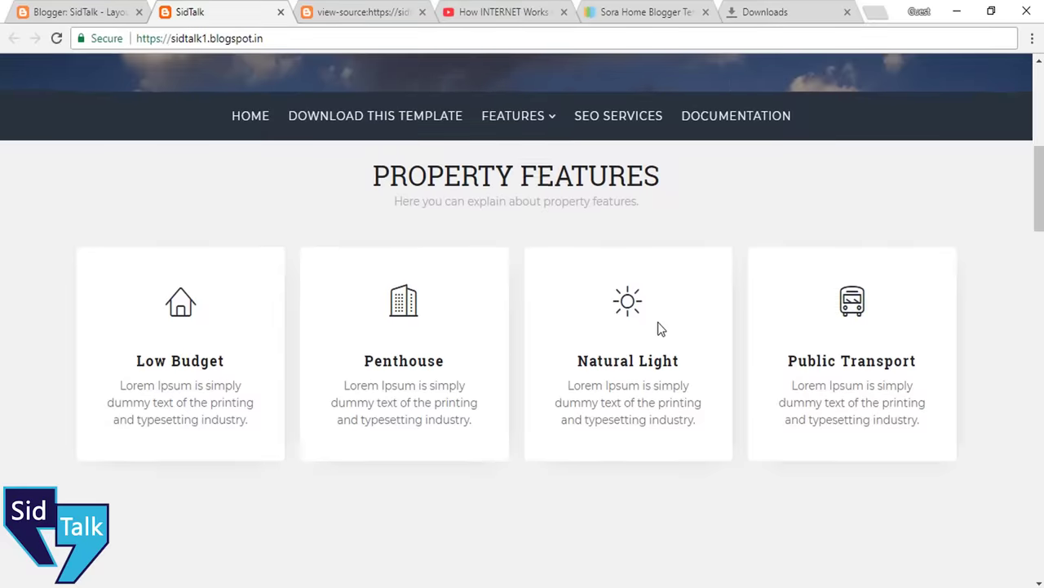
scroll(661, 328, "down", 20)
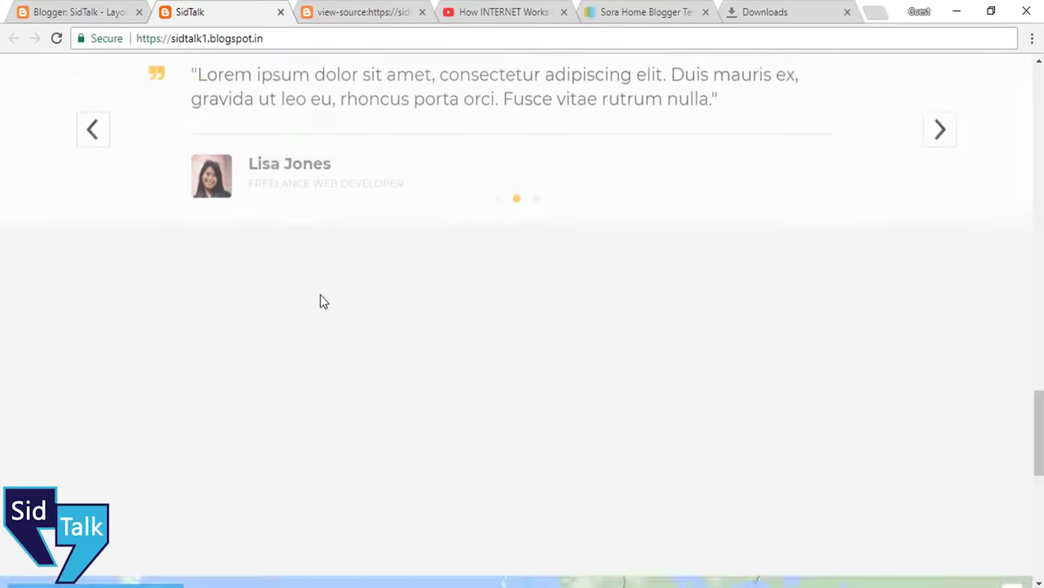
Return to the blog's layout, review its sections from Logo & Title to Footer Social Widget, and save the arrangement
key("ctrl+shift+Tab")
scroll(351, 332, "down", 3)
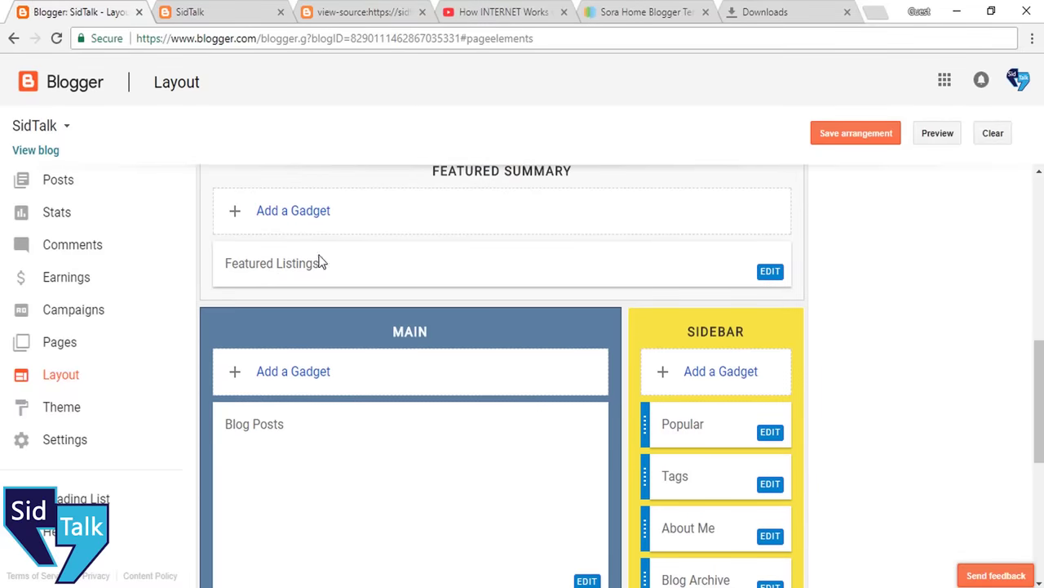
scroll(700, 296, "down", 1)
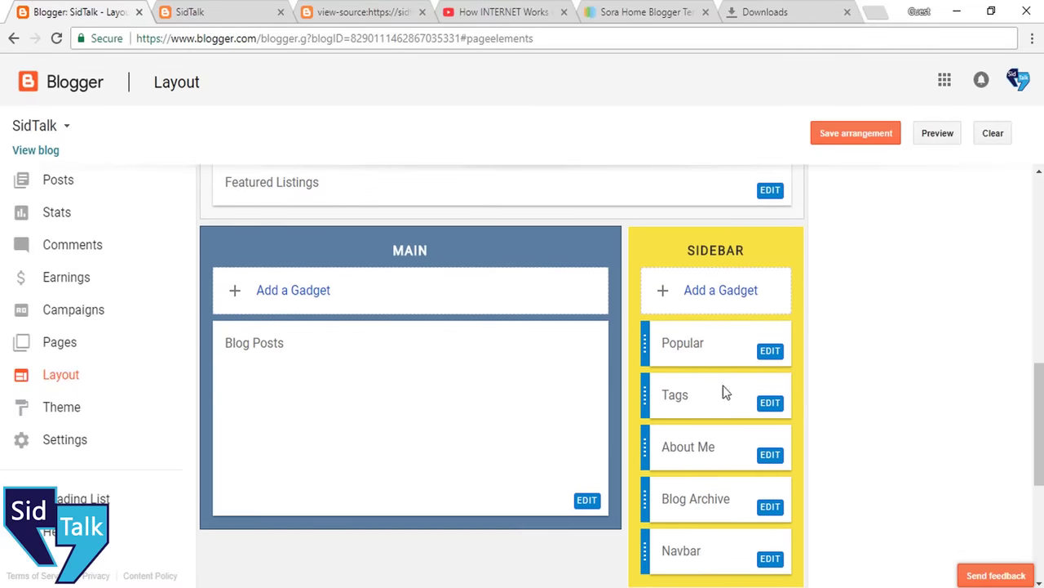
mouse_move(723, 392)
left_mouse_down()
mouse_move(722, 329)
mouse_move(719, 378)
left_mouse_up()
scroll(718, 380, "down", 4)
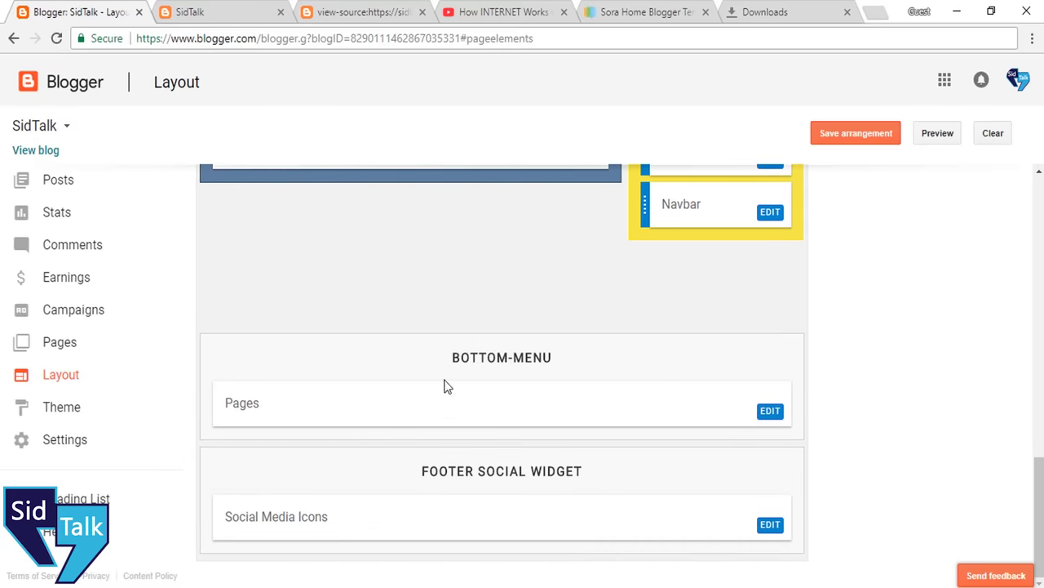
scroll(444, 386, "up", 15)
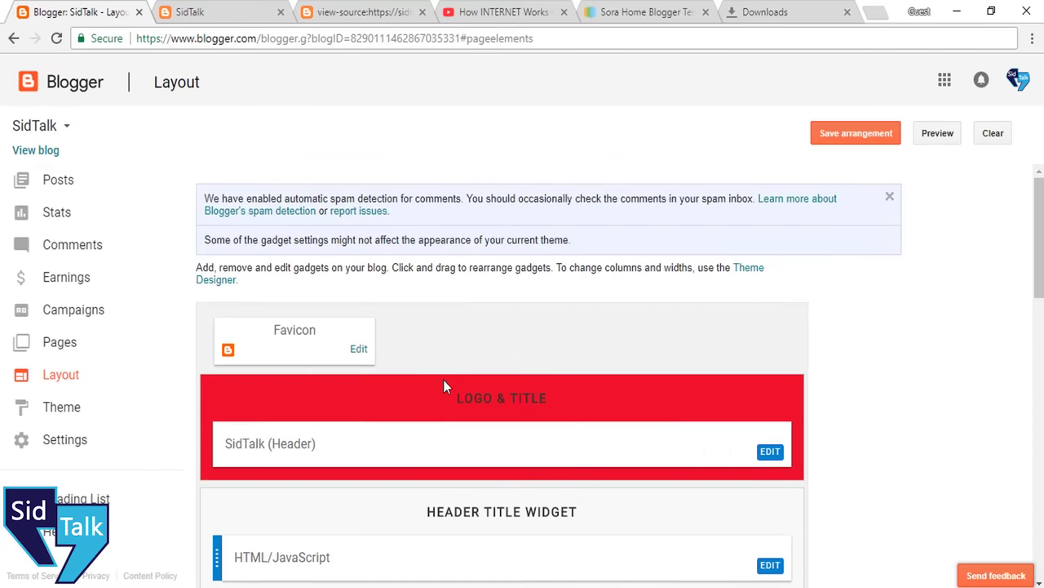
scroll(329, 362, "down", 15)
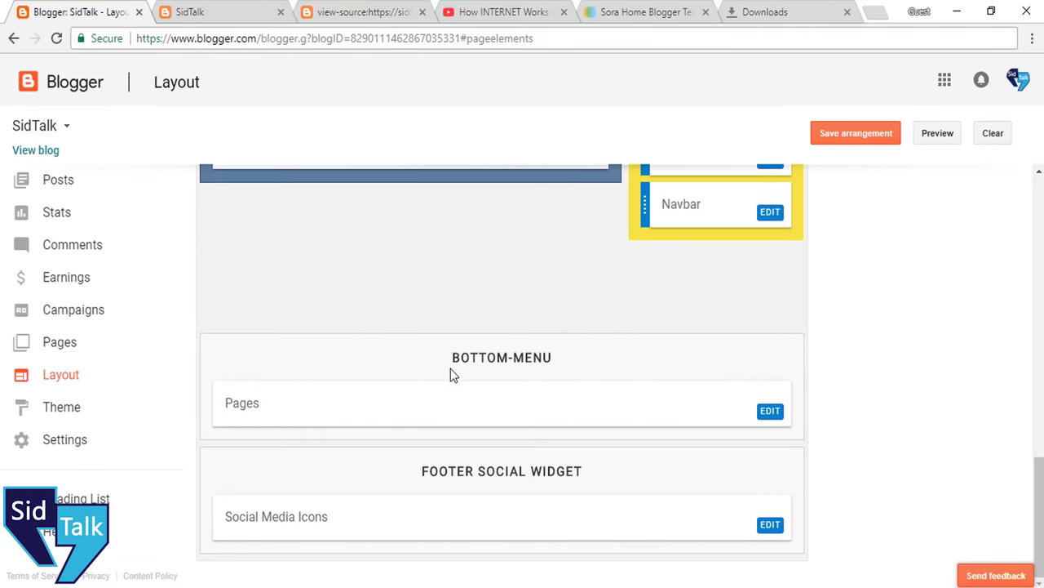
scroll(577, 356, "up", 6)
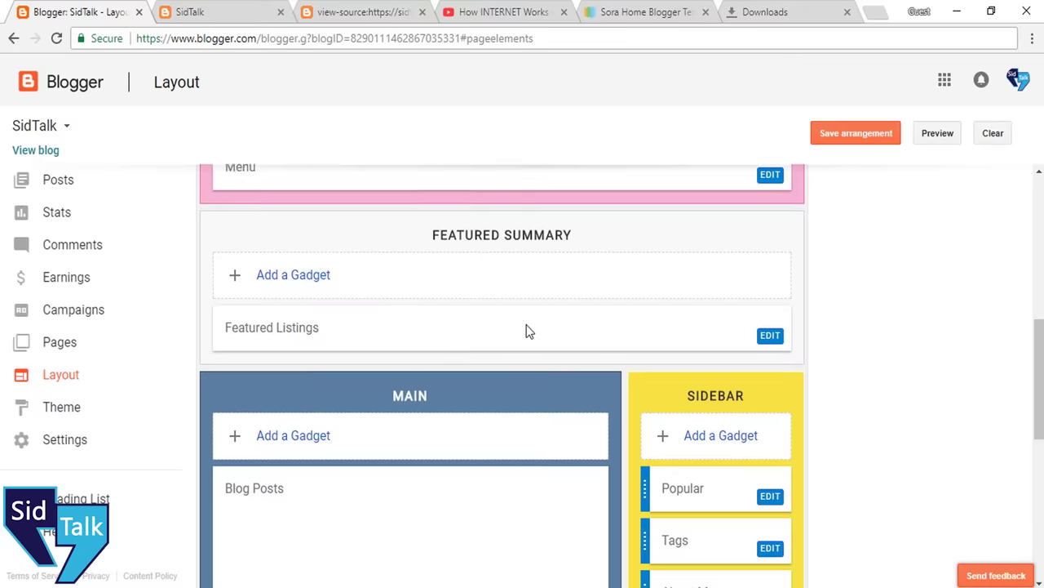
scroll(527, 331, "up", 8)
left_click(841, 139)
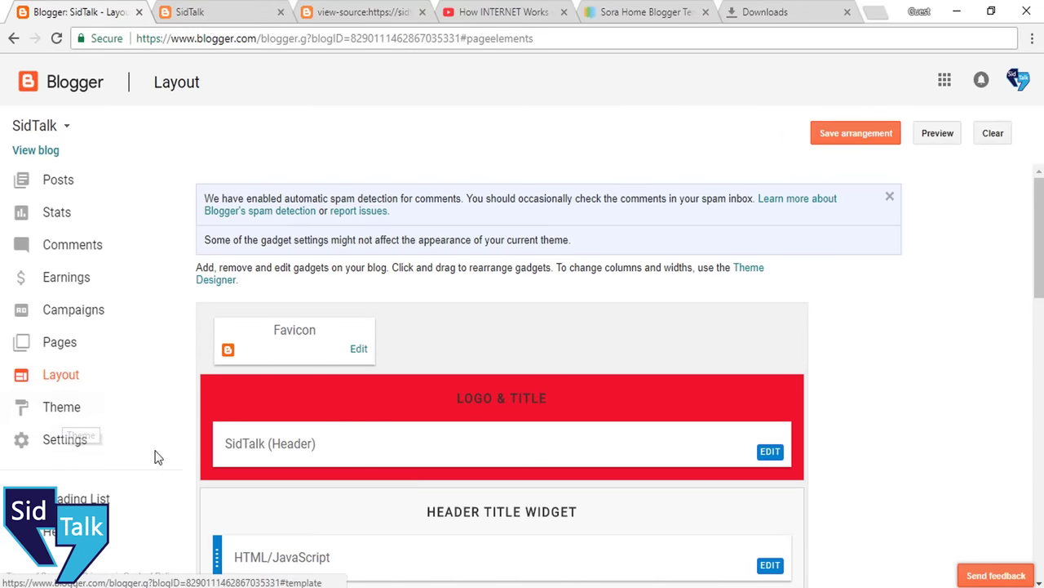
scroll(465, 254, "down", 6)
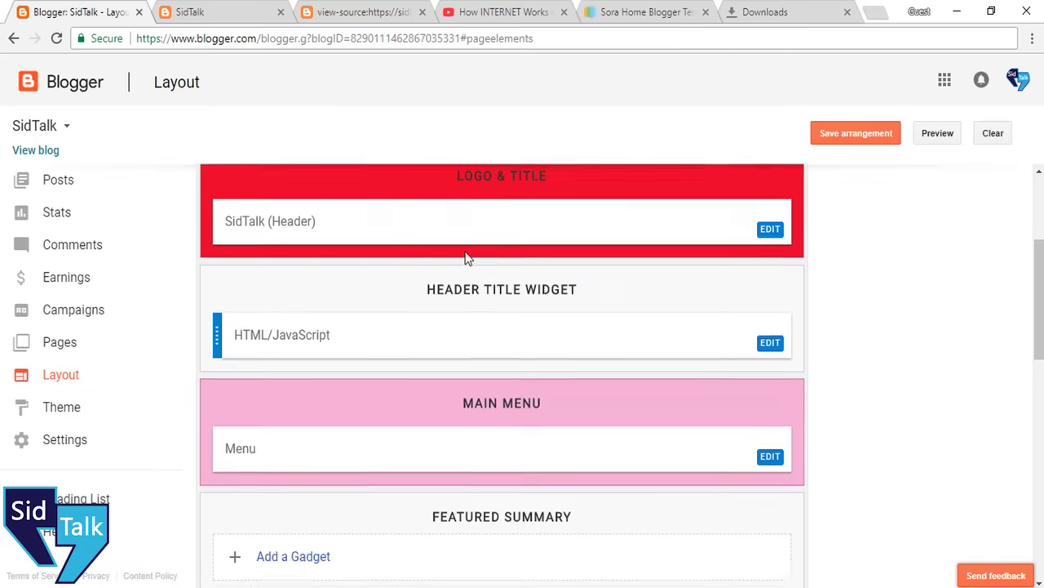
scroll(466, 255, "down", 4)
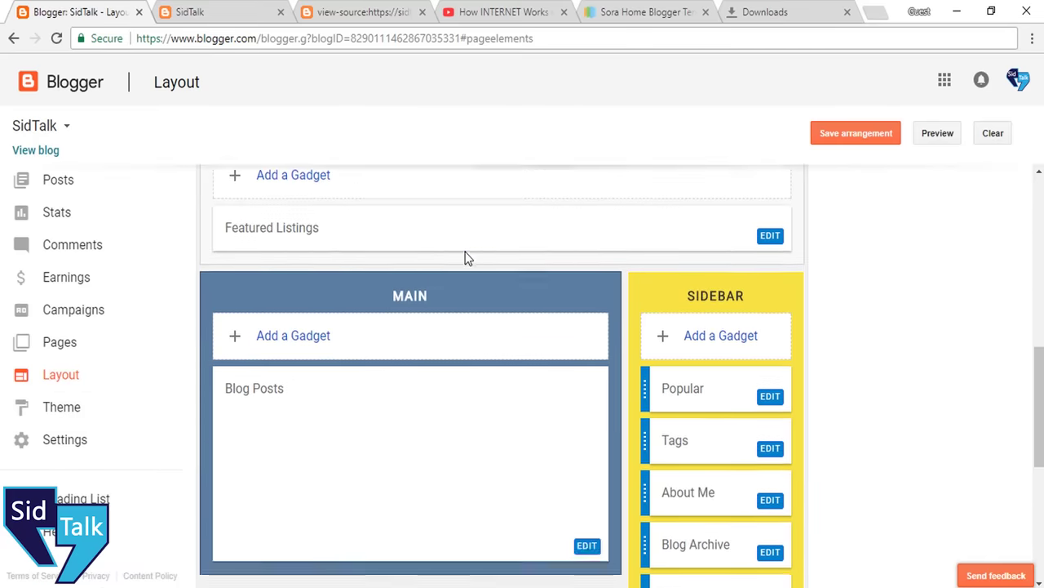
scroll(466, 258, "up", 10)
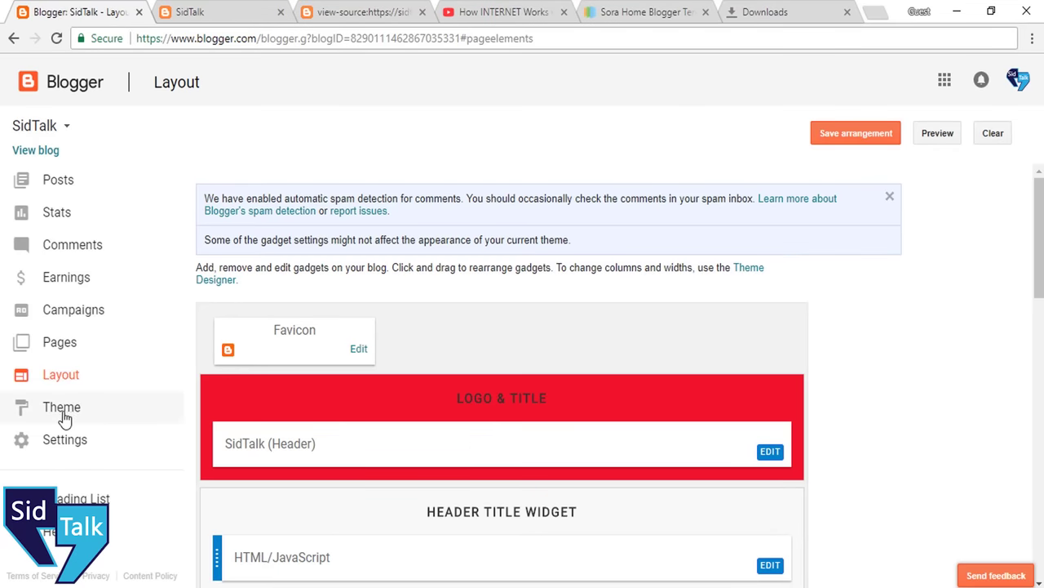
Open a new blank page from the blog's pages list, examine its editor, and leave it without adding content
left_click(63, 346)
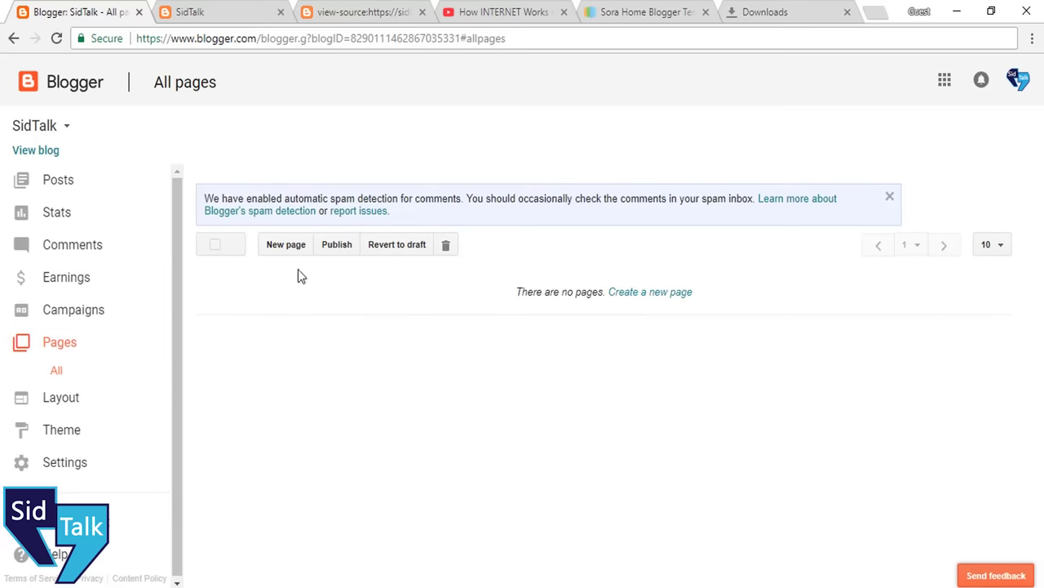
left_click(286, 250)
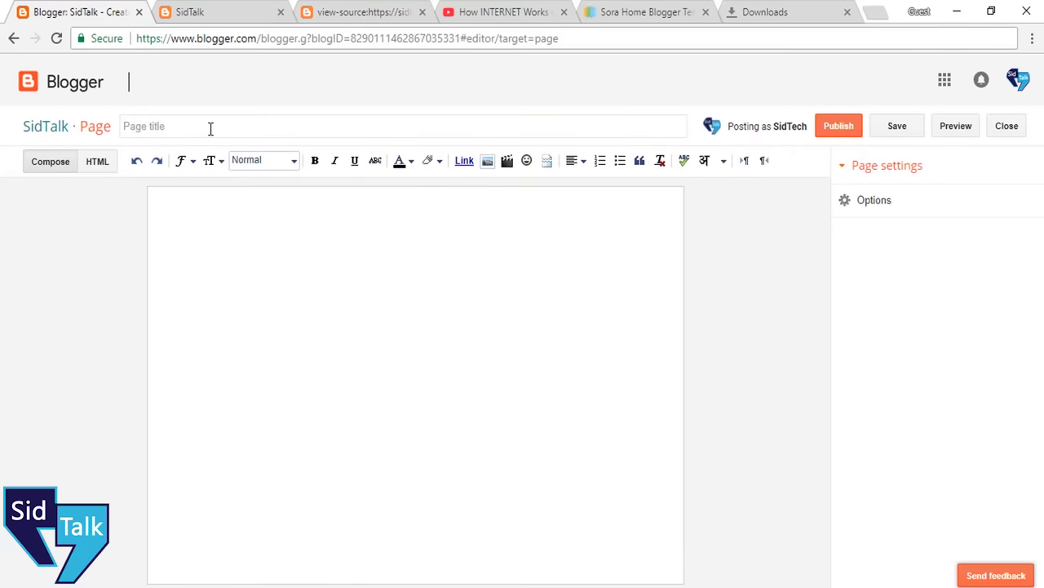
left_click(155, 119)
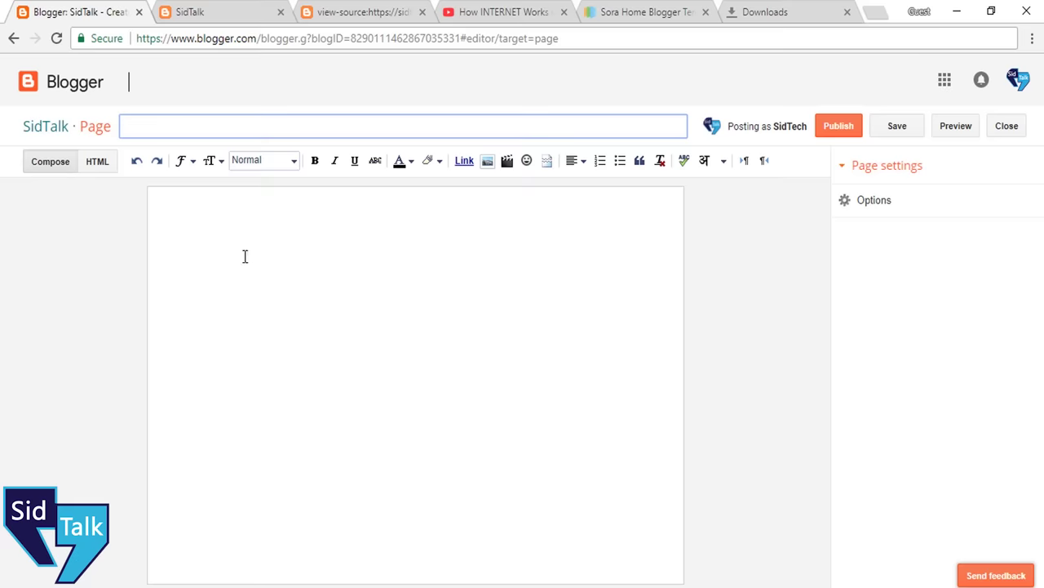
left_click(12, 39)
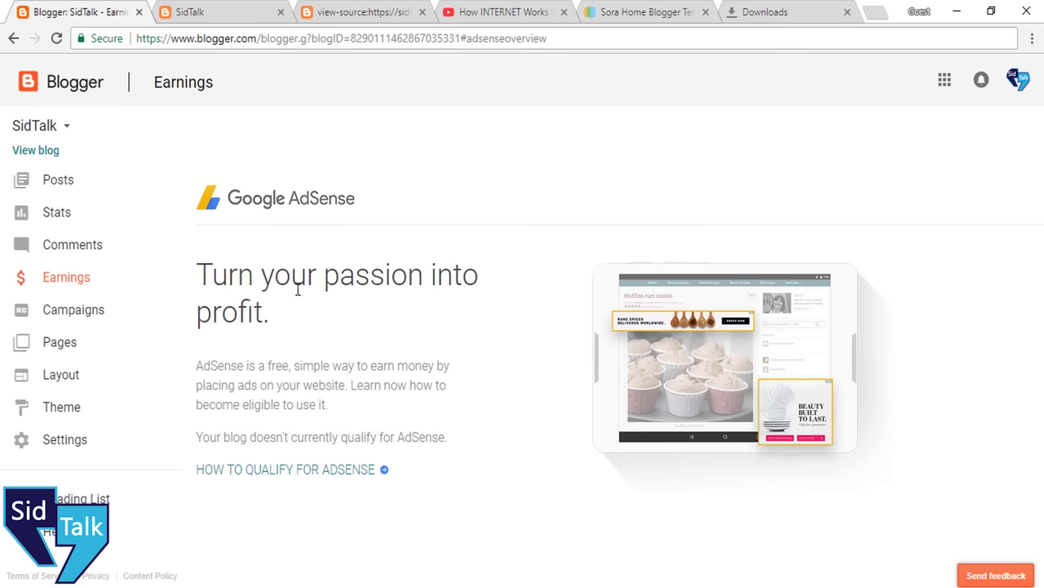
Read the AdSense qualification note under Earnings and its linked eligibility requirements, and return to the Earnings overview
left_click_drag(213, 433, 459, 434)
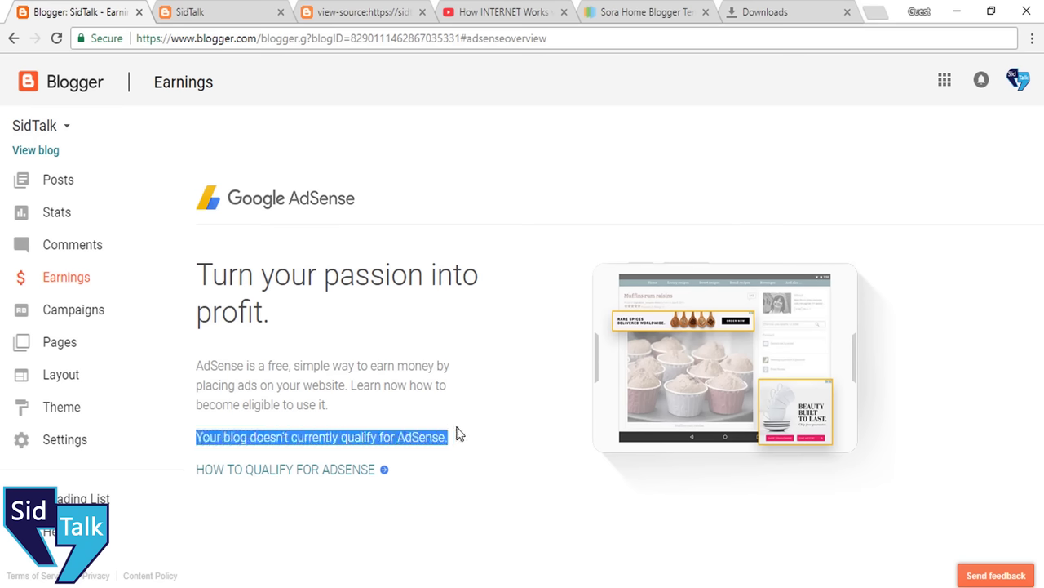
left_click(307, 472)
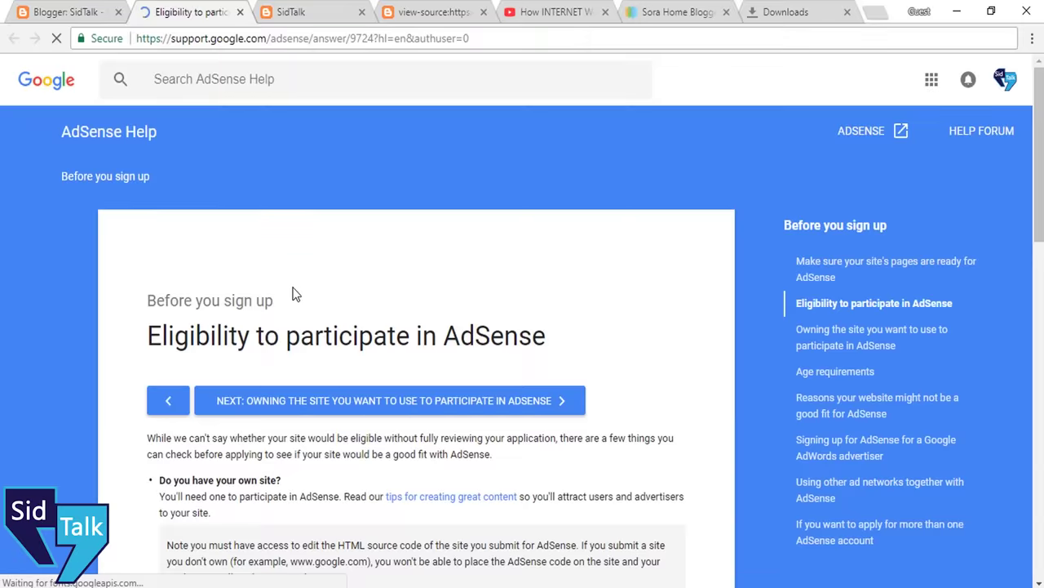
scroll(294, 281, "down", 4)
scroll(299, 273, "up", 1)
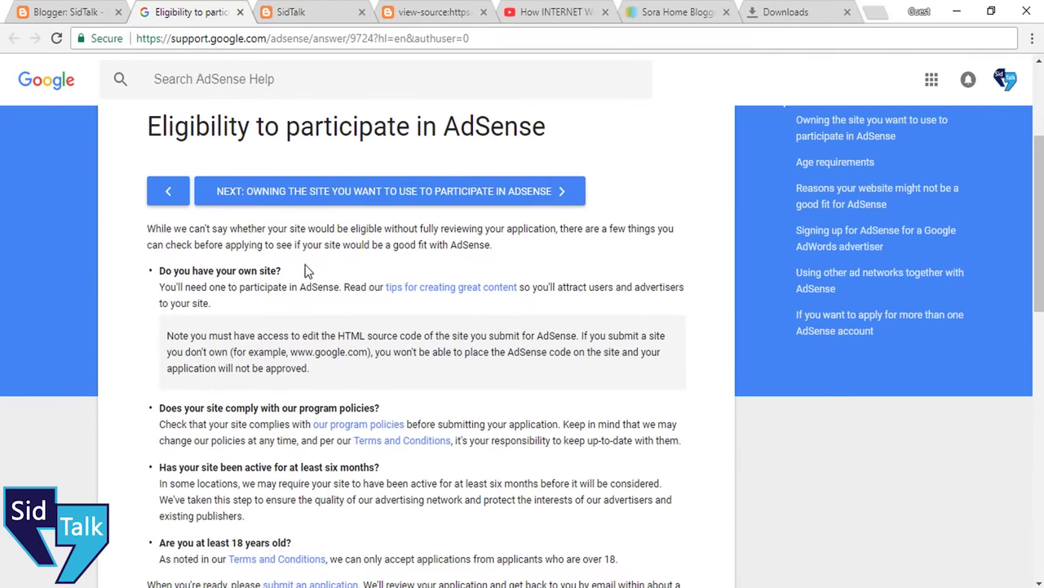
scroll(305, 272, "down", 2)
scroll(305, 273, "up", 1)
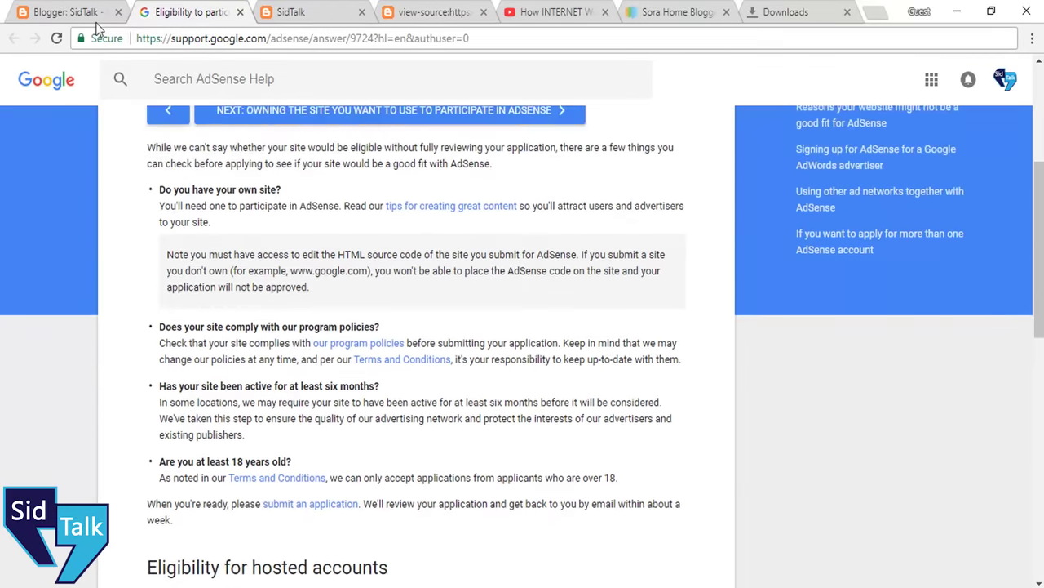
left_click(82, 12)
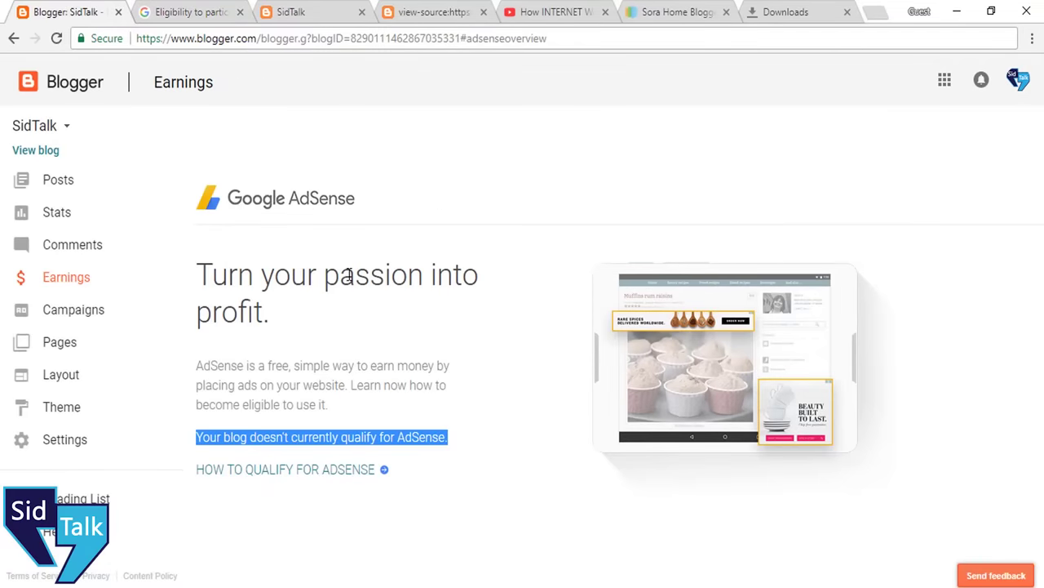
left_click(324, 403)
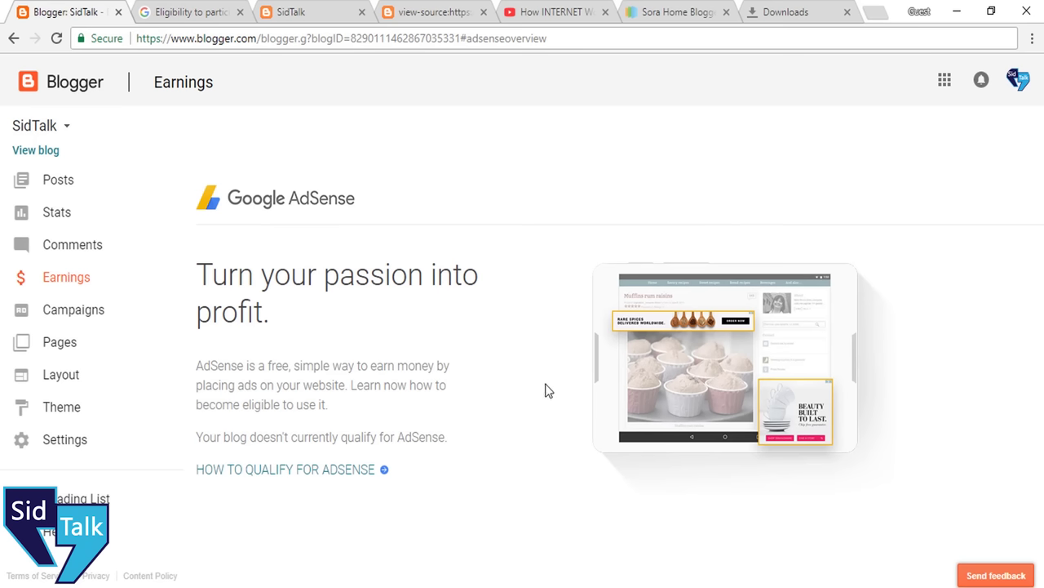
Review the blog's home page from the header banner to the contact footer, and return to the Blogger dashboard
left_click(330, 7)
scroll(415, 302, "up", 15)
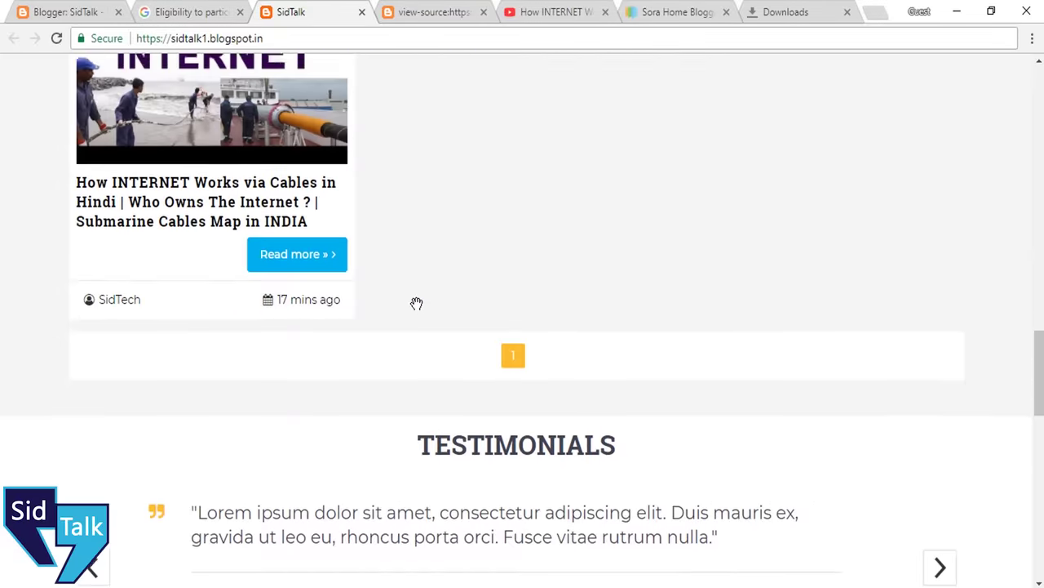
scroll(618, 282, "up", 7)
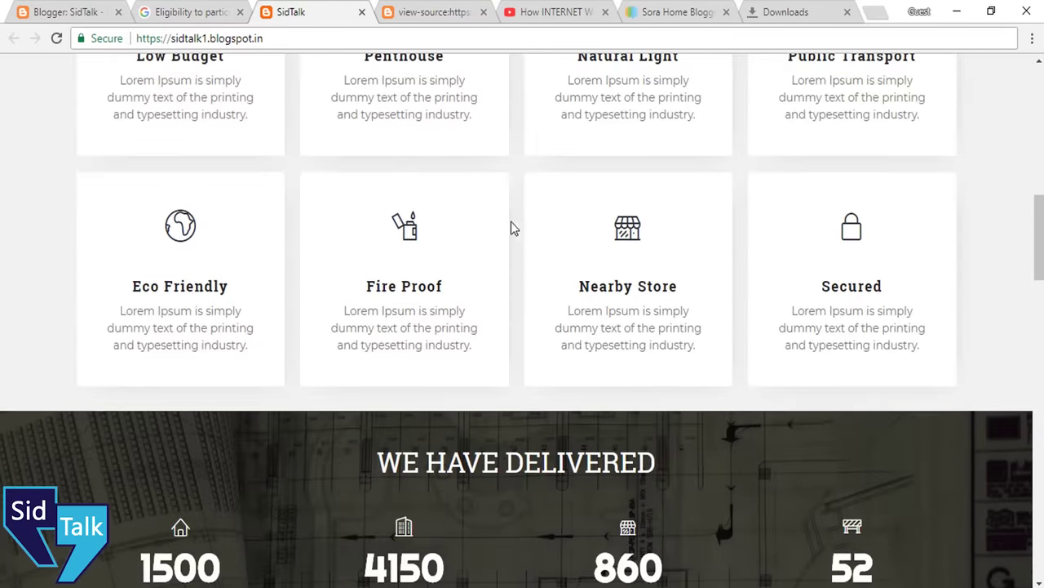
scroll(471, 254, "up", 9)
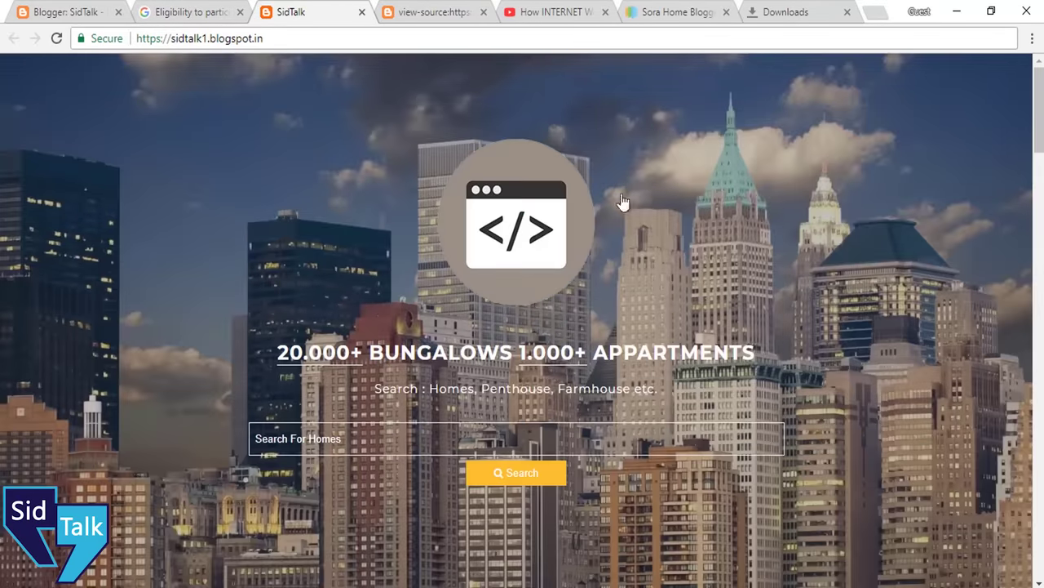
scroll(618, 231, "down", 6)
scroll(614, 281, "up", 3)
scroll(614, 281, "down", 15)
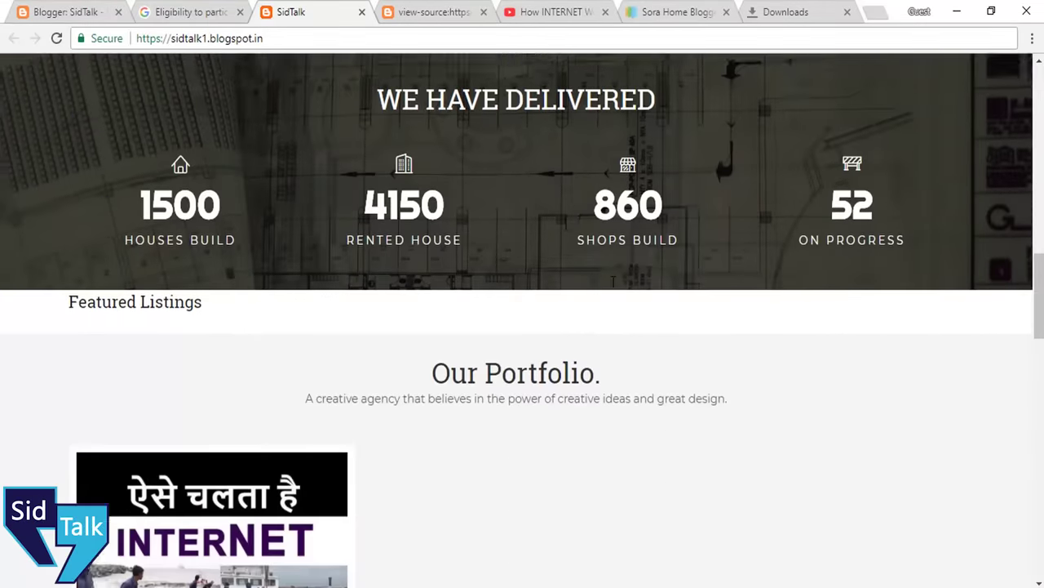
scroll(613, 282, "down", 6)
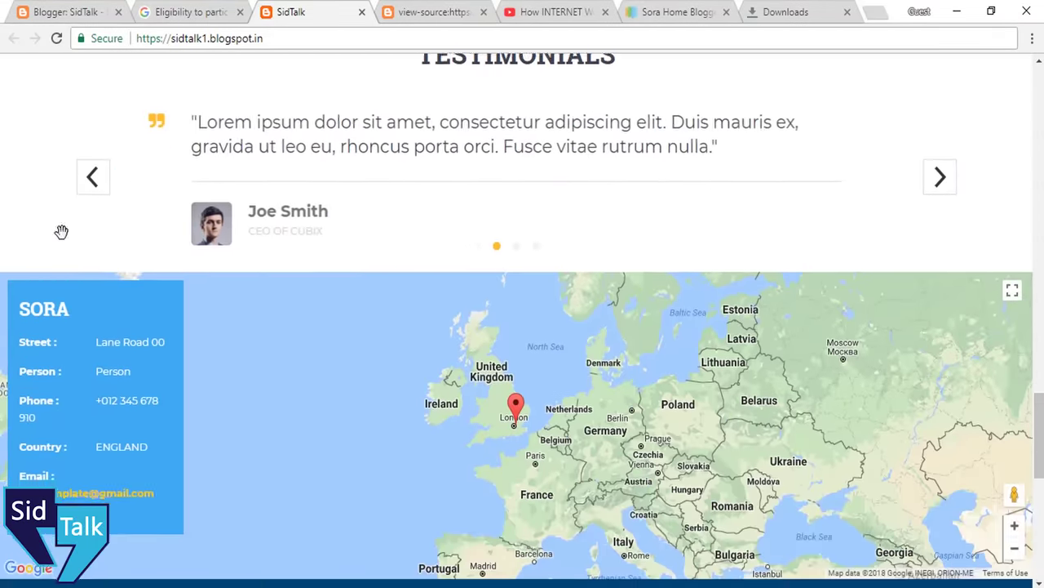
scroll(342, 435, "down", 3)
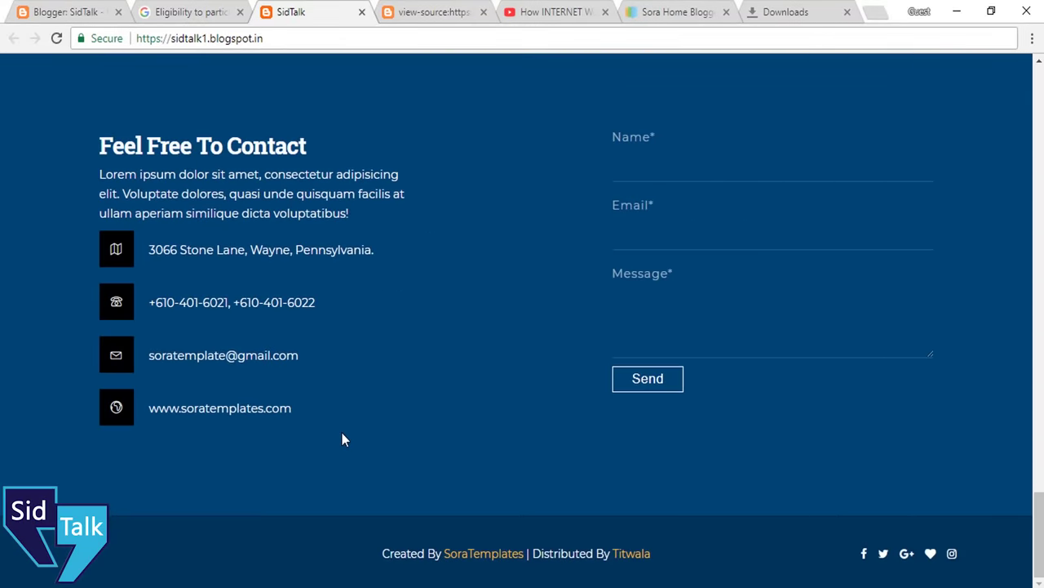
scroll(342, 440, "up", 15)
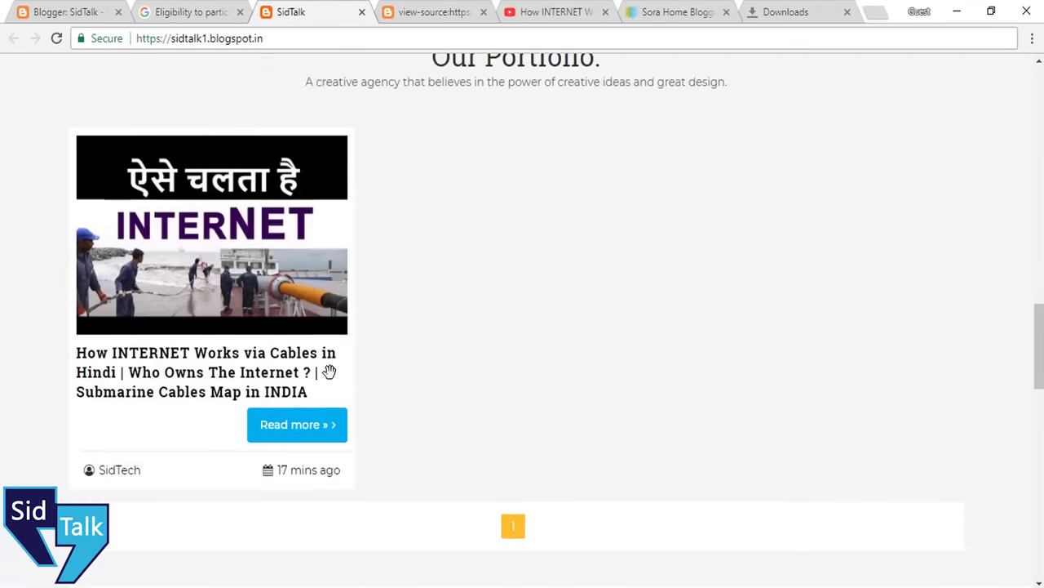
scroll(334, 384, "up", 6)
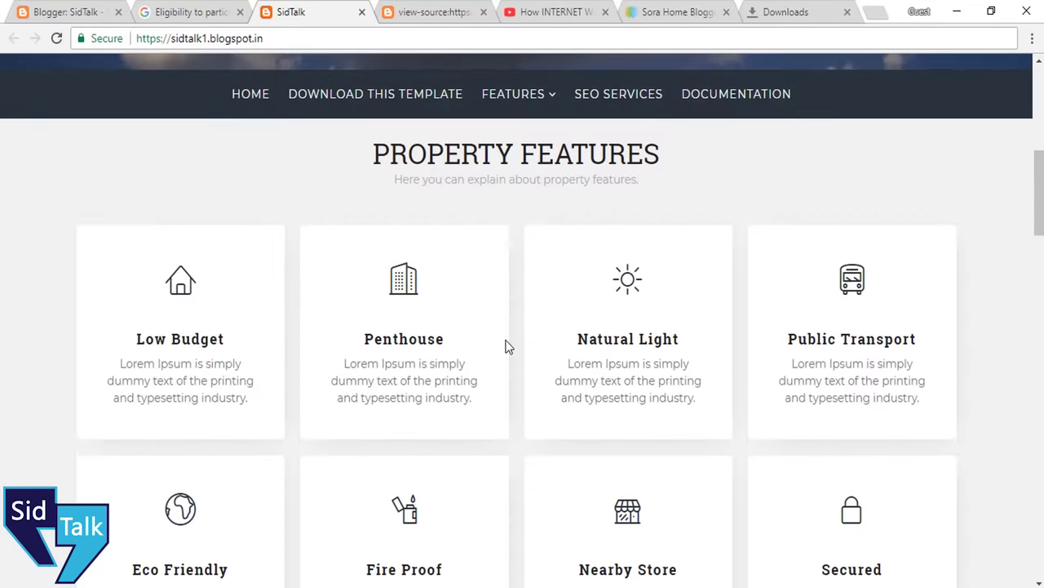
scroll(506, 345, "up", 6)
left_click(56, 9)
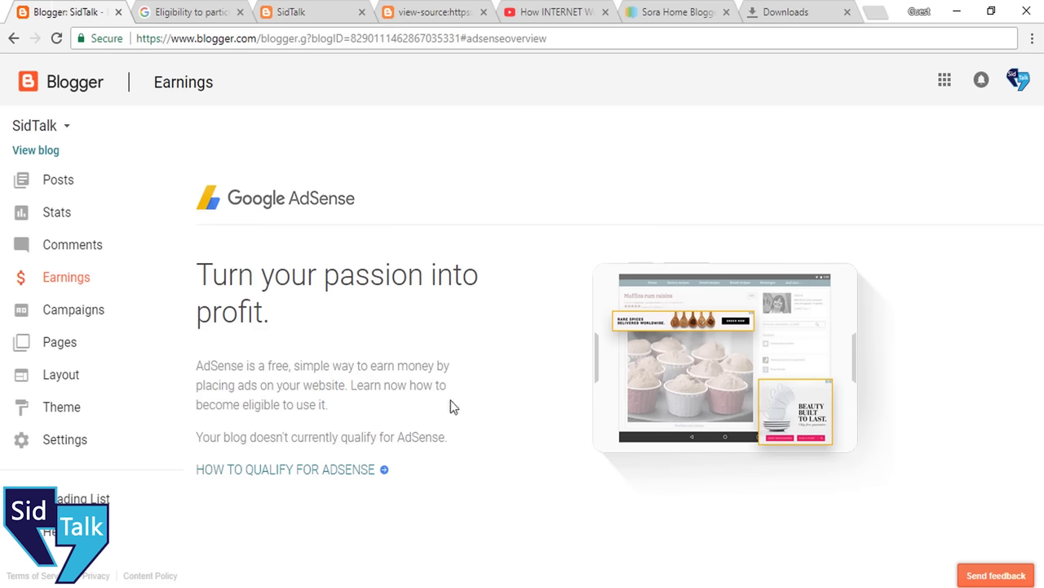
Open the How INTERNET Works post from the home page, view its comment form, and check the dashboard's published comments
left_click(290, 11)
scroll(293, 255, "down", 12)
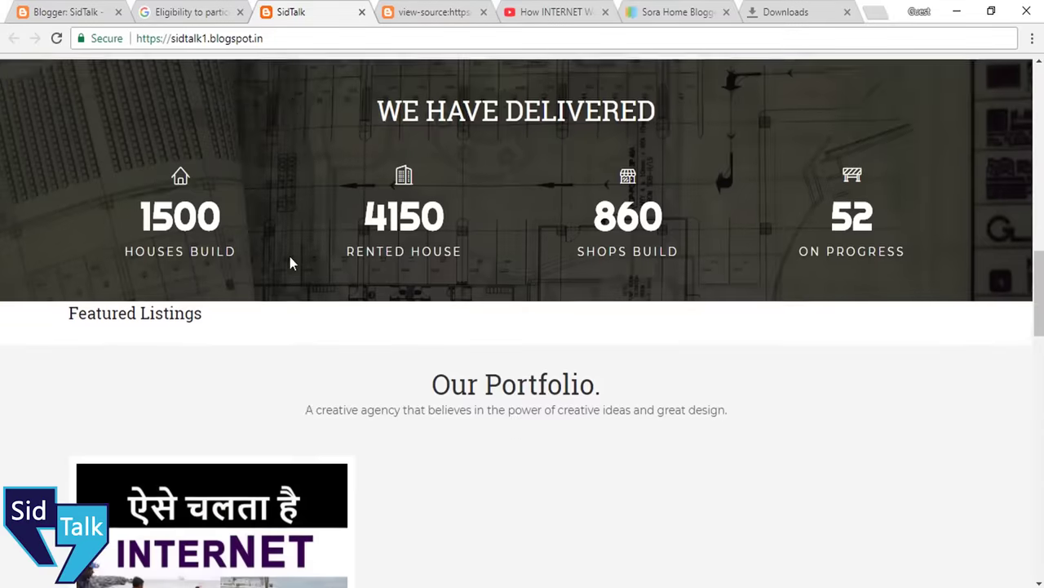
scroll(289, 261, "down", 4)
left_click(204, 412)
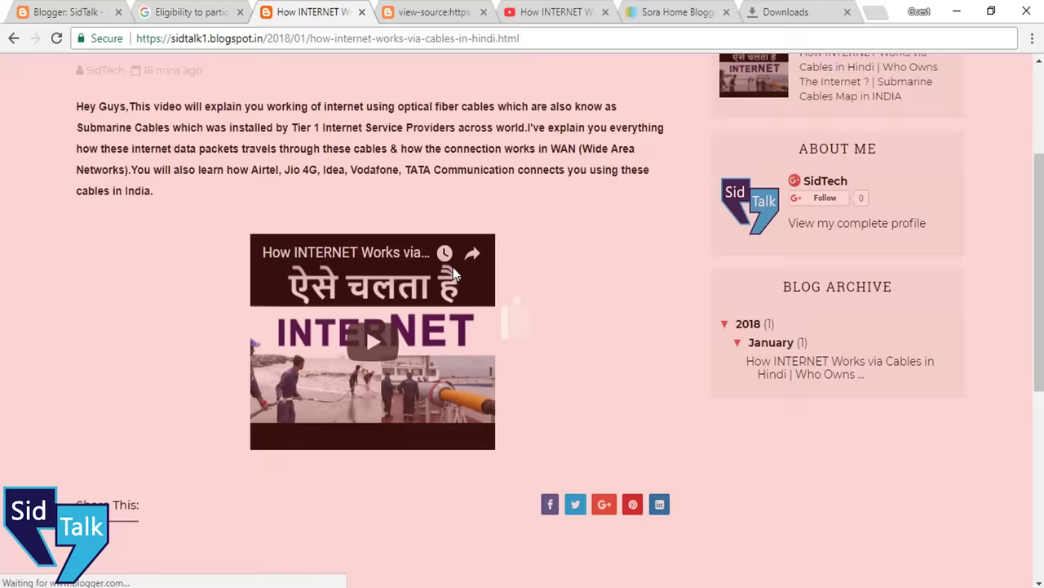
scroll(440, 281, "down", 4)
left_click(216, 338)
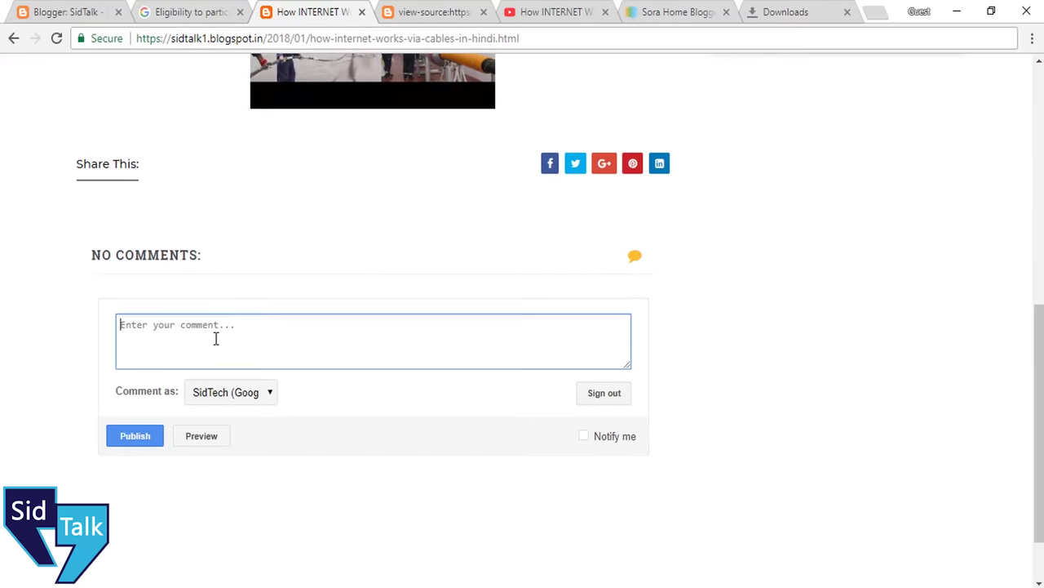
scroll(223, 343, "down", 1)
left_click(65, 11)
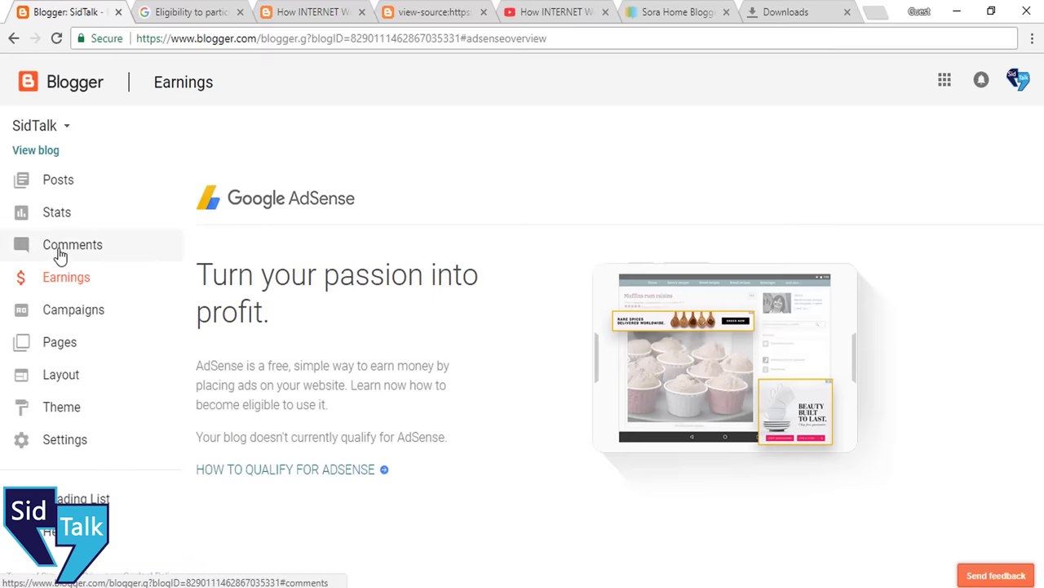
left_click(90, 249)
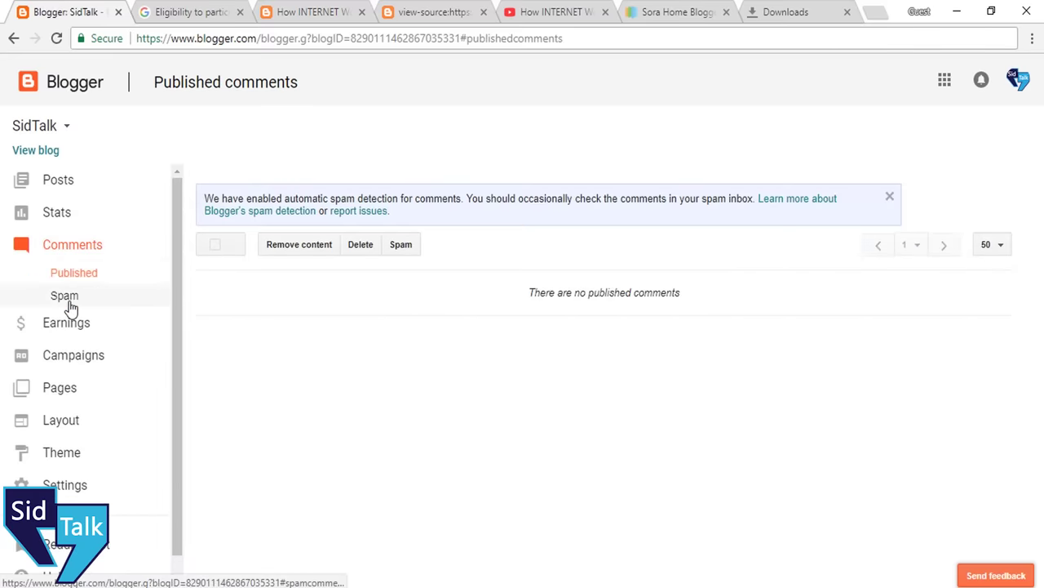
Publish the comment "hello" on the How INTERNET Works post
left_click(321, 8)
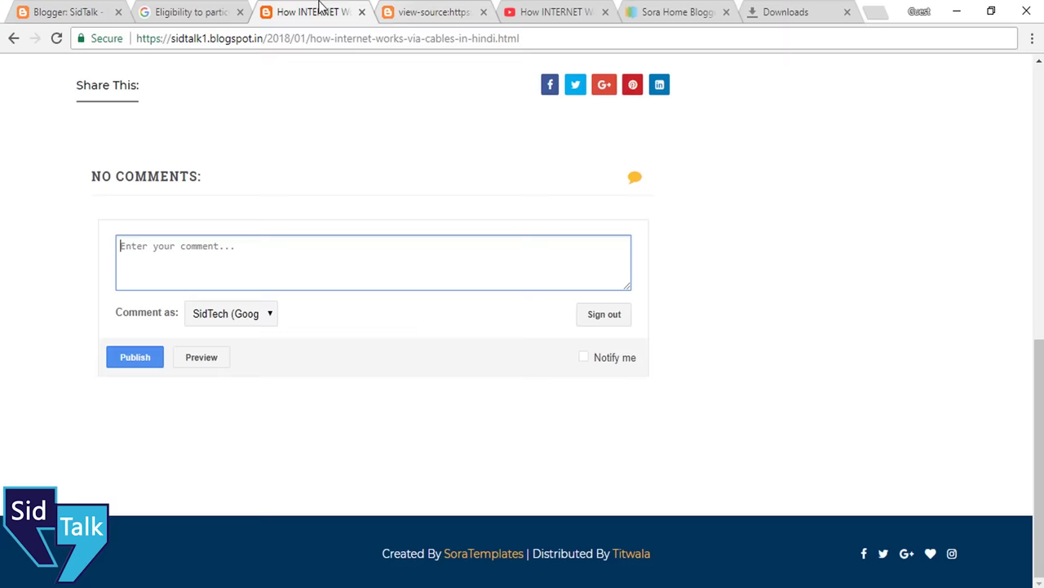
left_click(274, 271)
type("hello")
left_click(127, 359)
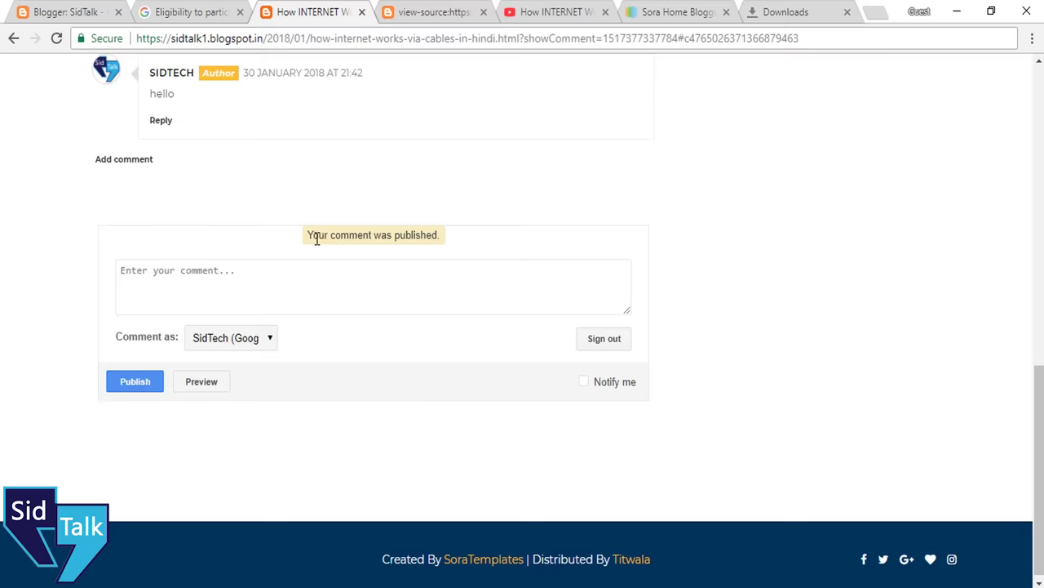
Check the new comment under the post and in the dashboard's reloaded list of published comments
left_click_drag(309, 237, 496, 250)
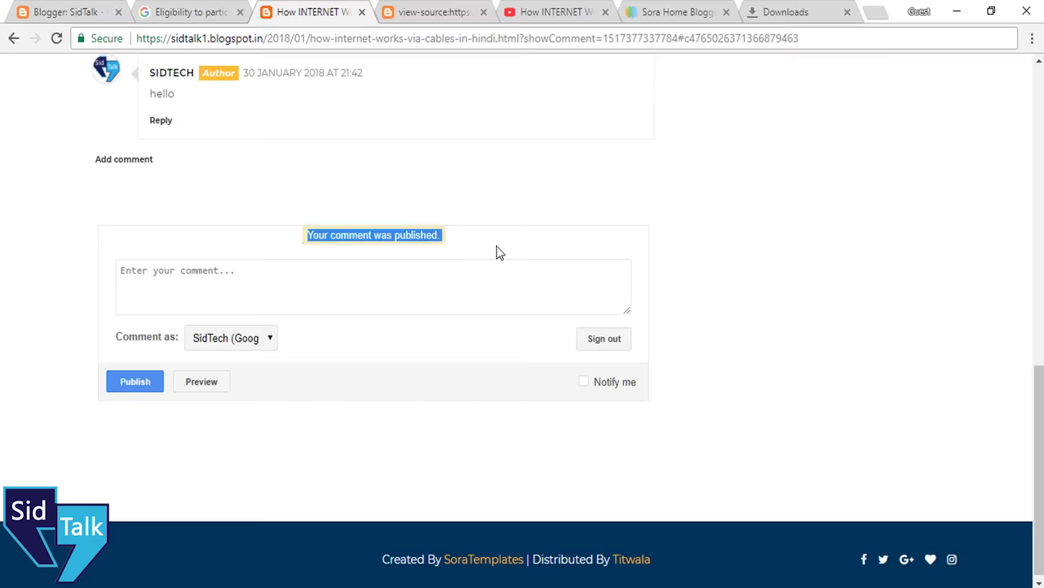
scroll(276, 182, "up", 1)
scroll(275, 182, "up", 2)
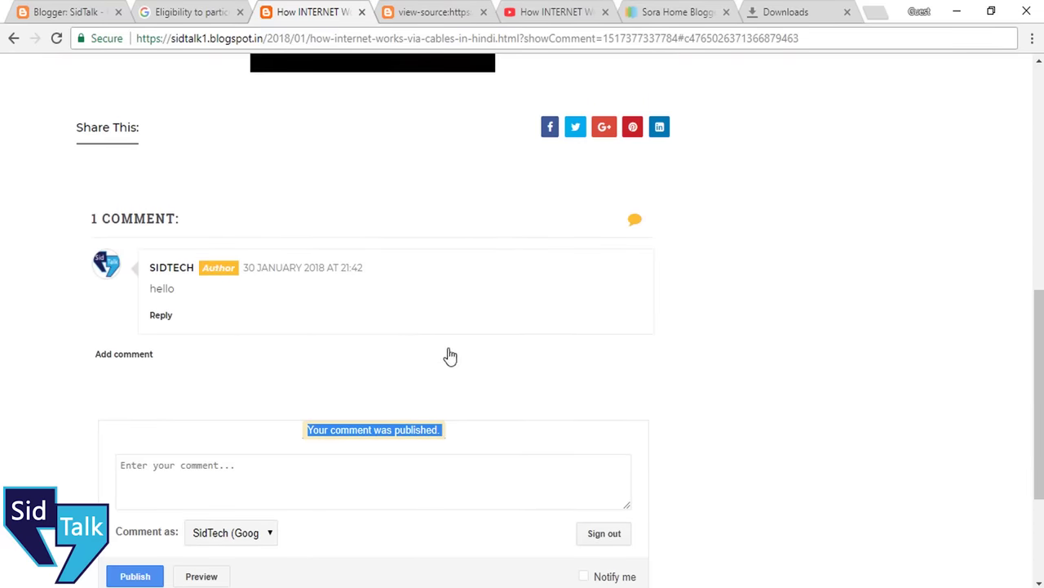
left_click(57, 10)
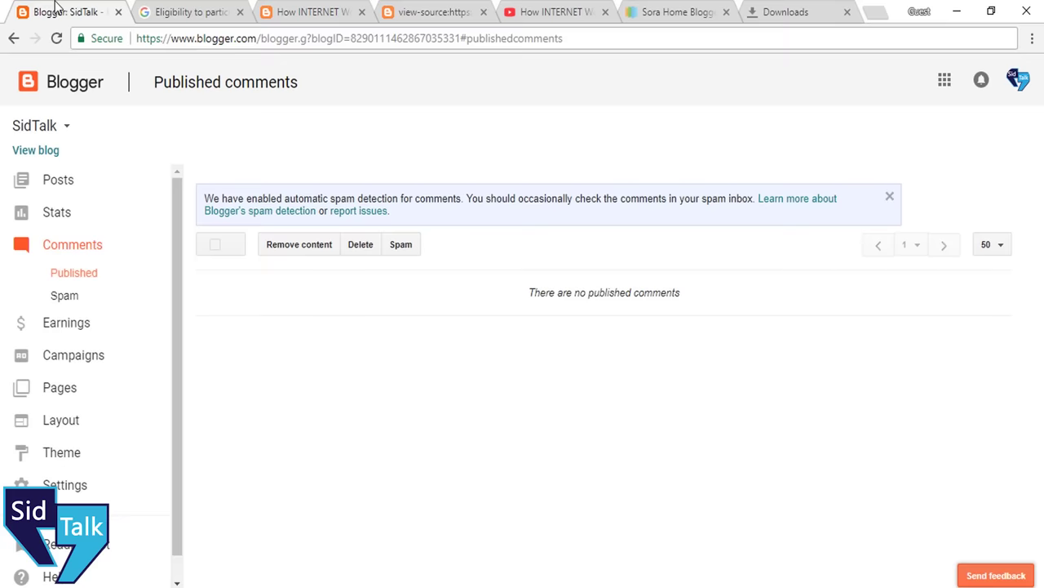
left_click(56, 38)
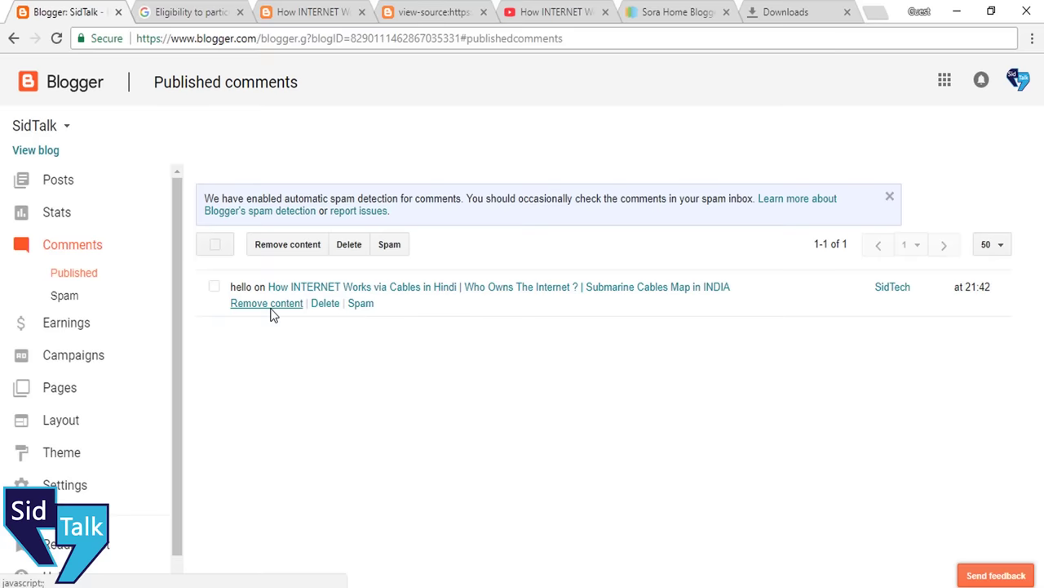
Examine the blog's stats overview, including today's pageviews, posts, traffic sources and the audience map
left_click(70, 214)
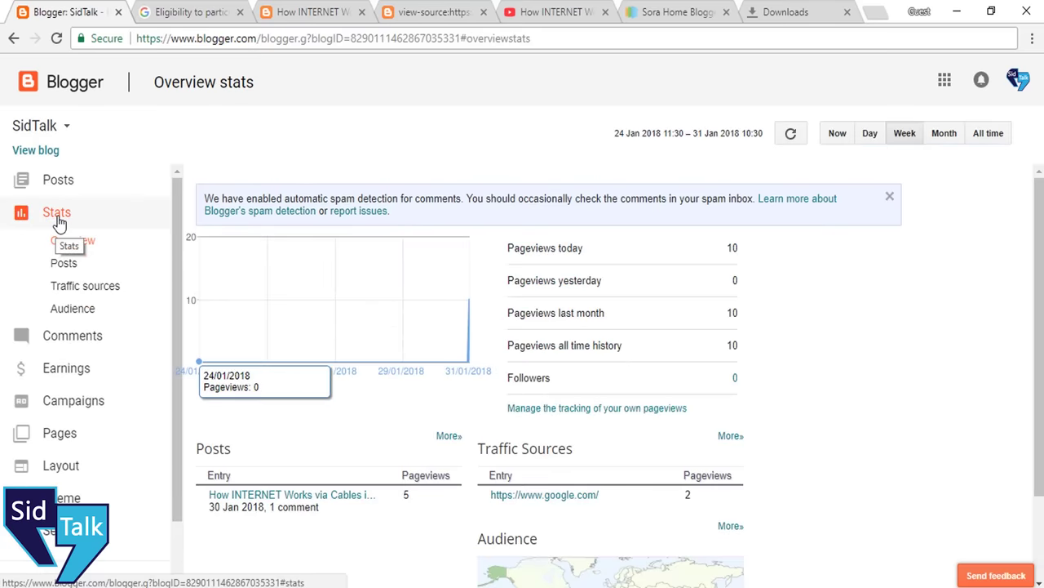
left_click_drag(511, 248, 639, 252)
left_click_drag(731, 248, 618, 291)
left_click(616, 295)
scroll(613, 308, "down", 2)
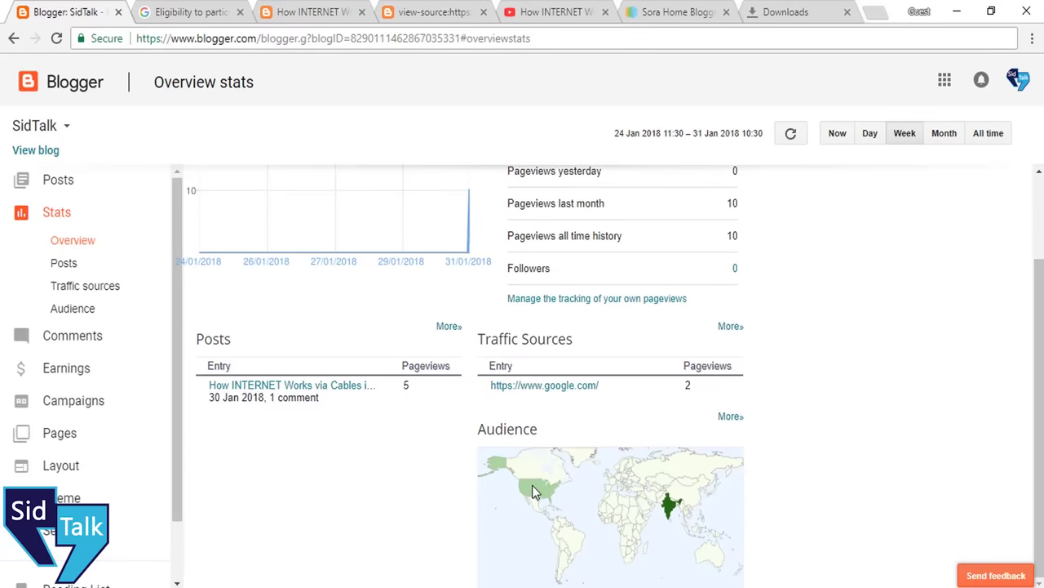
scroll(538, 481, "up", 2)
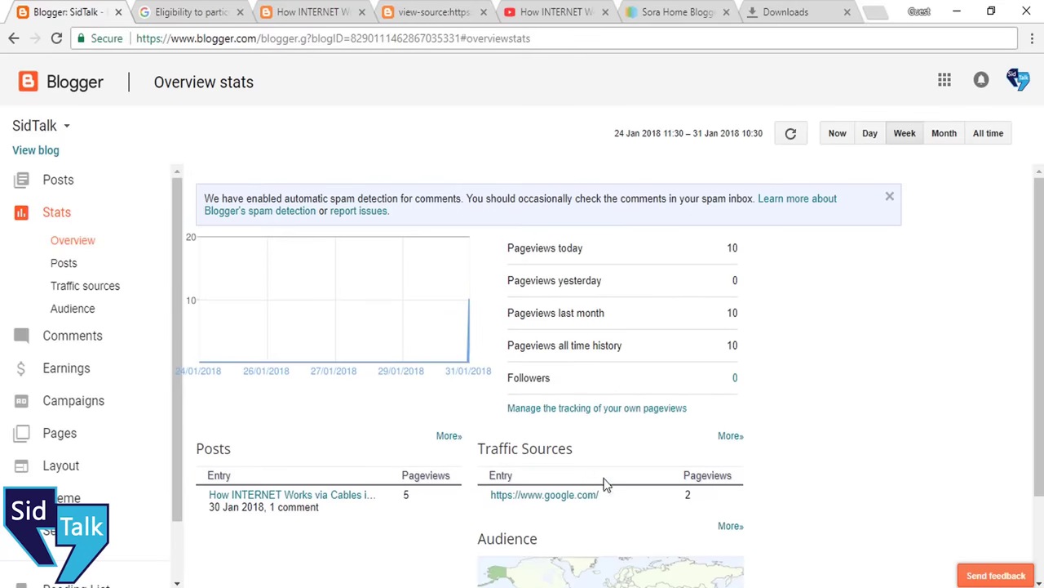
Open the page source of the How INTERNET Works post and look through the code to its end
left_click(294, 12)
right_click(262, 164)
left_click(308, 311)
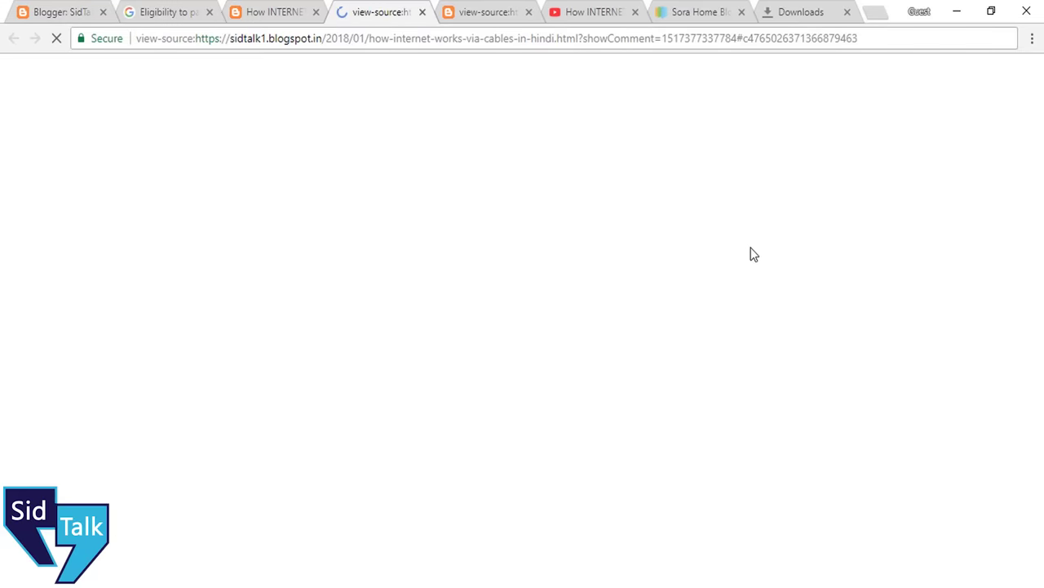
left_click_drag(1039, 73, 1039, 571)
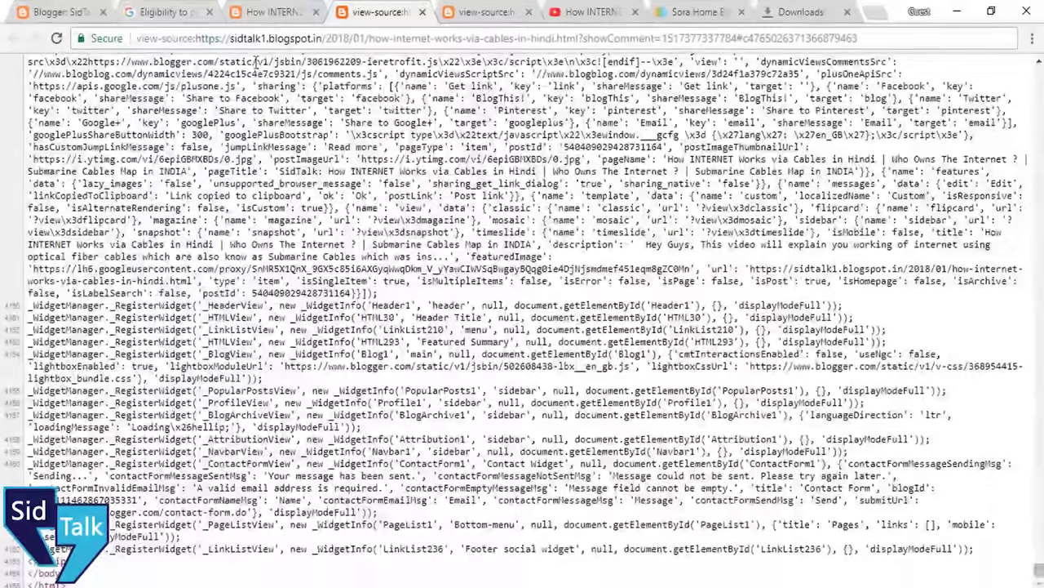
Return to the Blogger dashboard and open the blog's basic settings
left_click(163, 11)
left_click(65, 11)
scroll(84, 310, "down", 2)
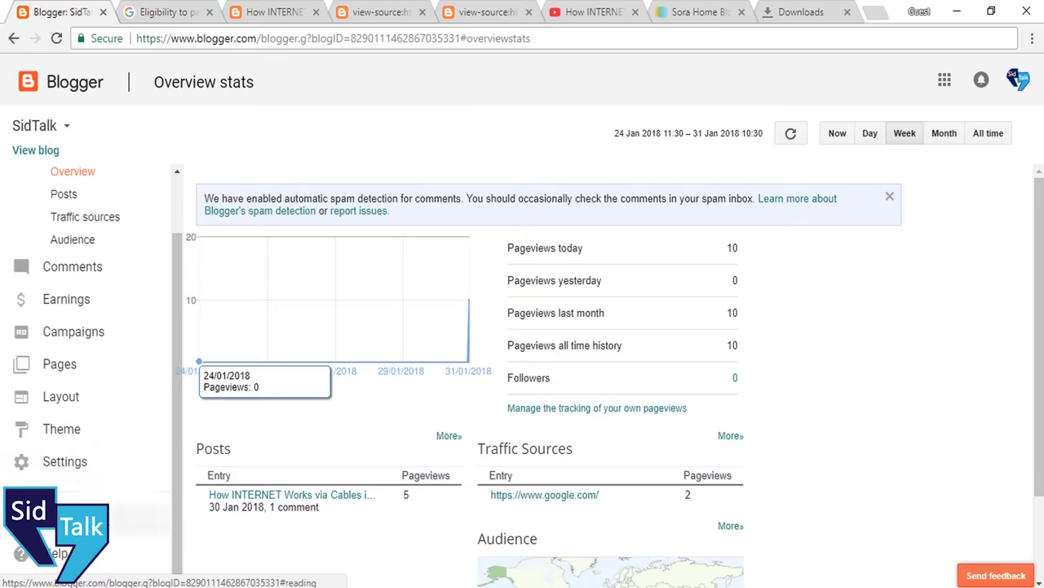
left_click(69, 461)
scroll(102, 363, "up", 2)
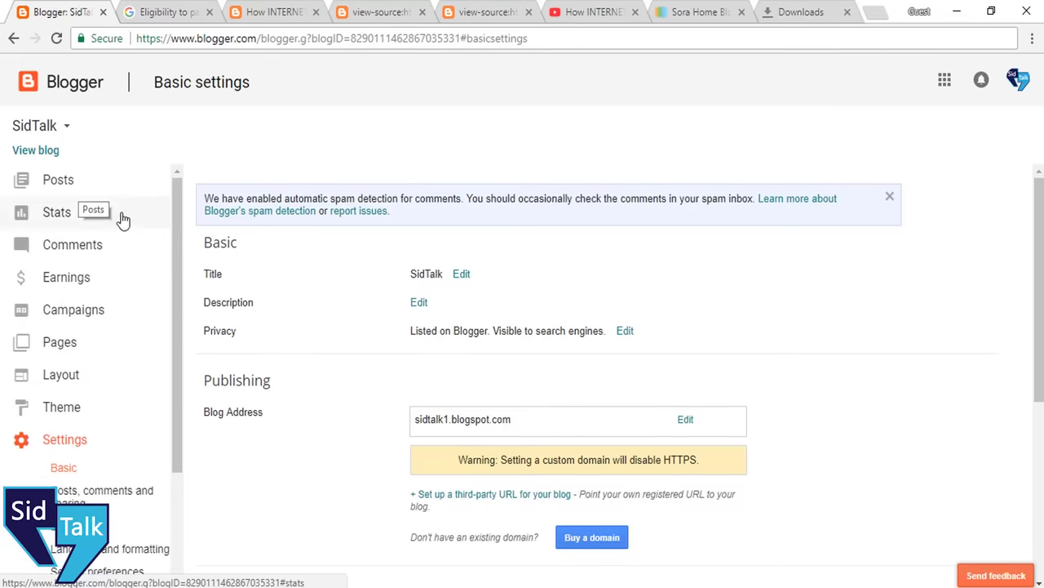
Follow the SEO Services menu link on the How INTERNET Works post, and return to the post's beginning
left_click(302, 7)
left_click(375, 10)
left_click(275, 11)
scroll(708, 288, "up", 8)
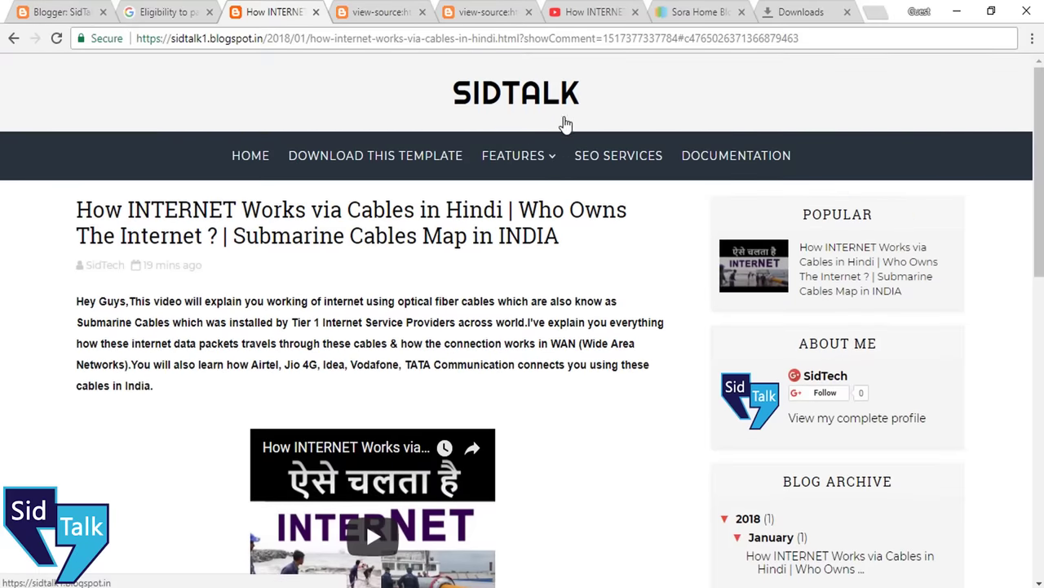
left_click(602, 166)
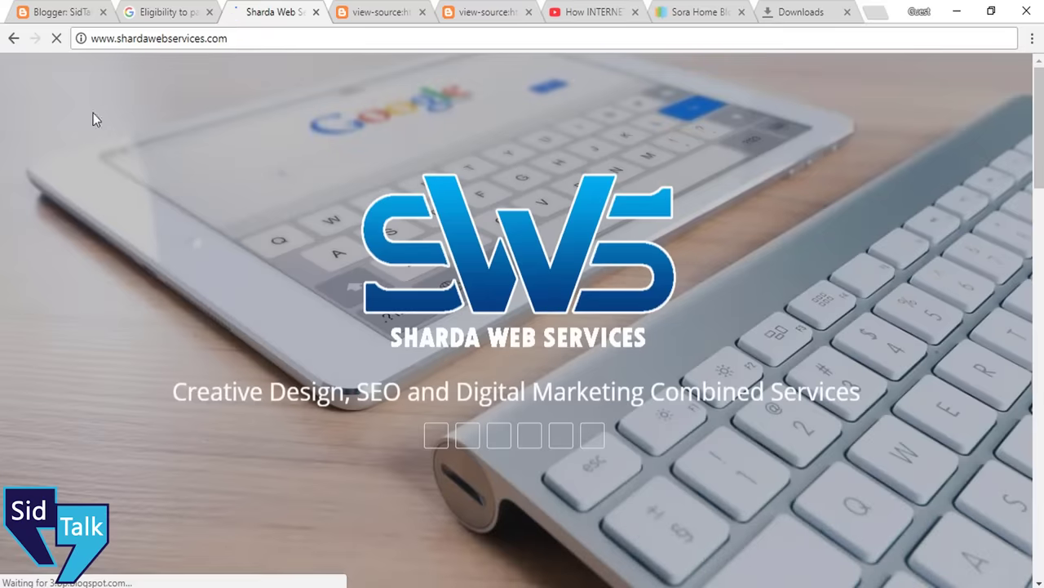
left_click(13, 39)
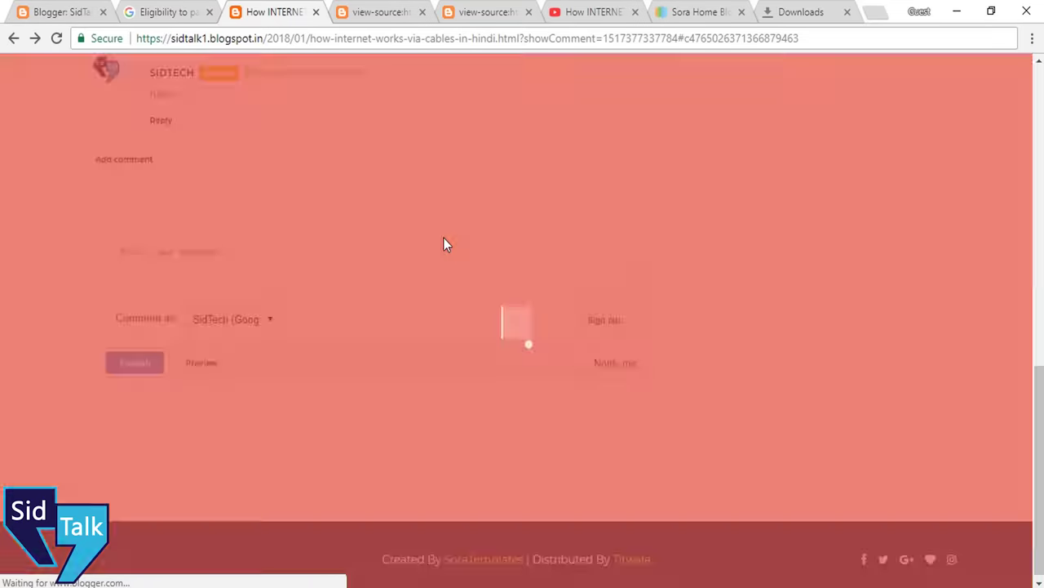
scroll(466, 230, "up", 6)
scroll(466, 231, "up", 3)
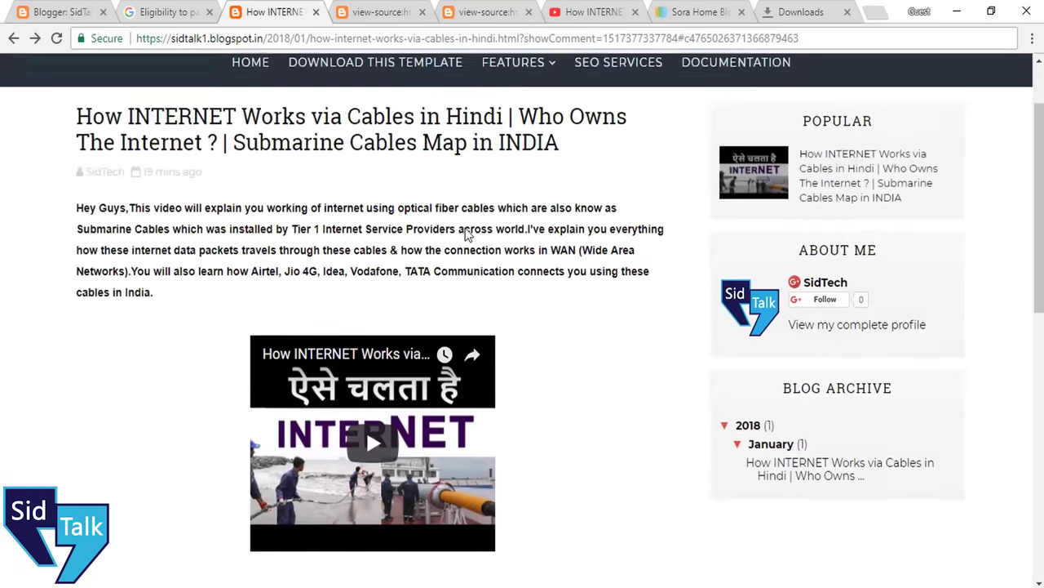
Open the blog's home page and look through it down to the portfolio and testimonials sections
left_click(251, 162)
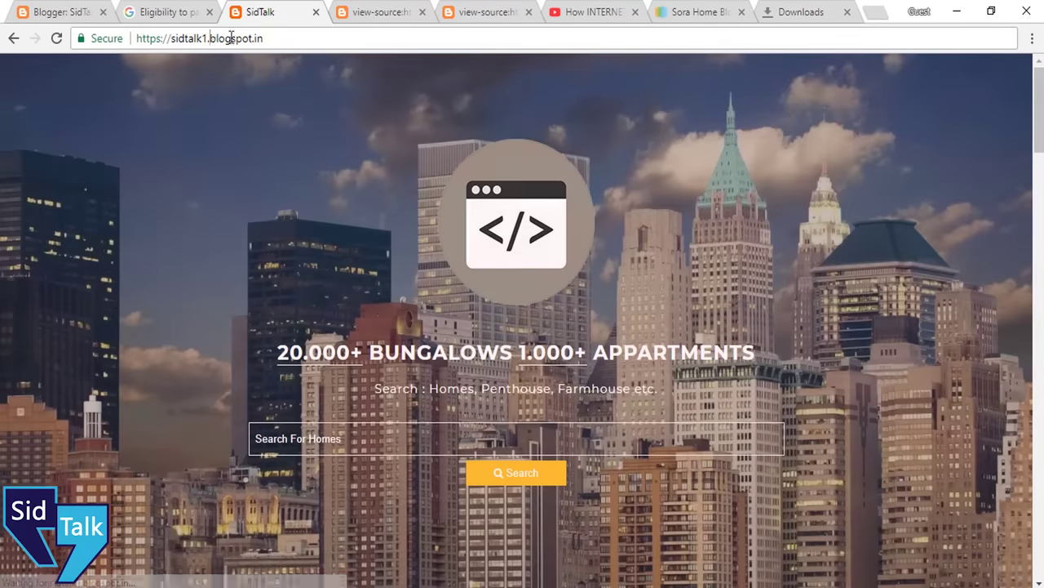
double_click(227, 38)
left_click(372, 344)
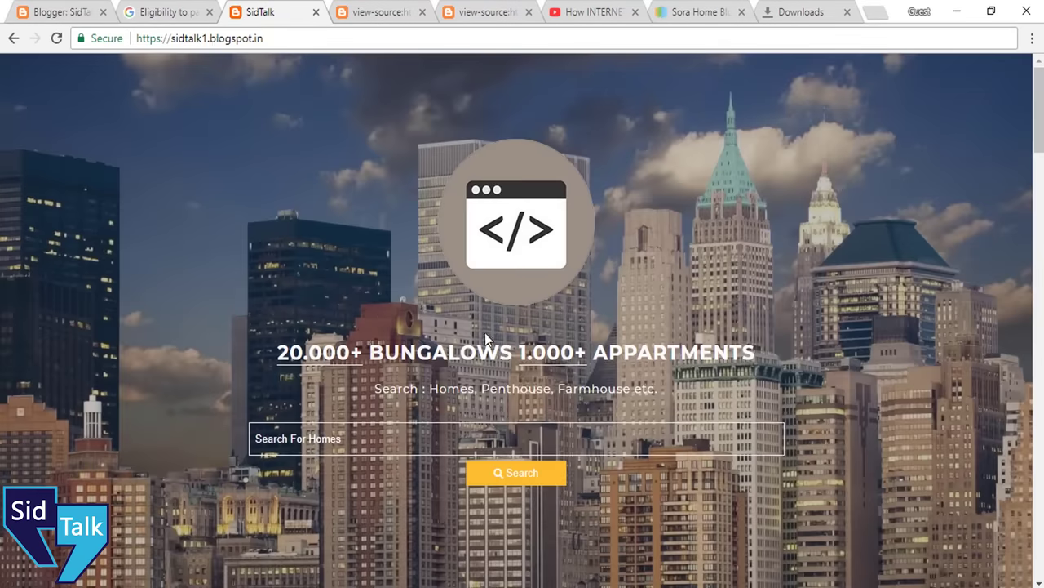
scroll(485, 332, "down", 20)
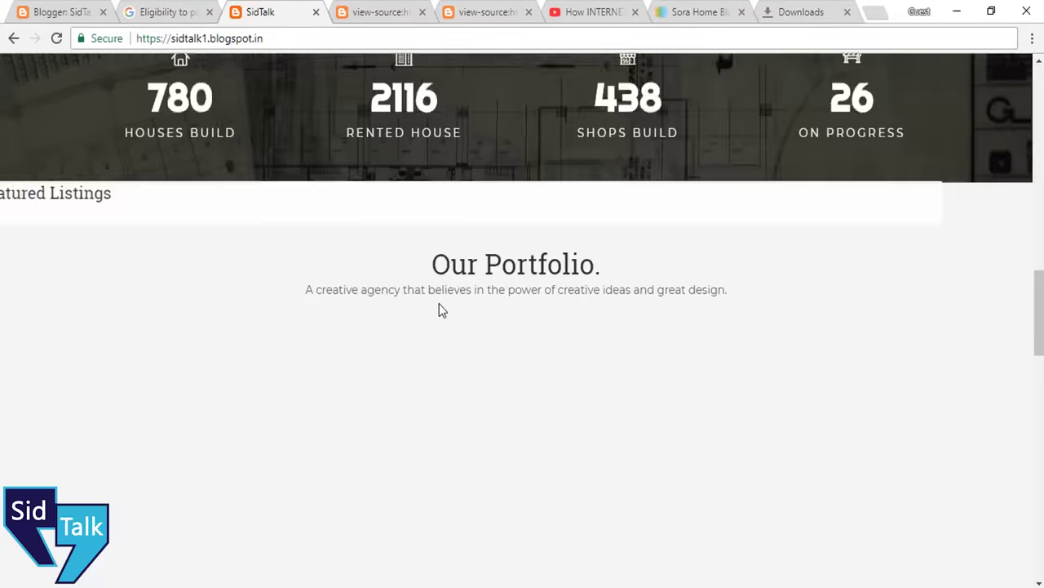
scroll(439, 310, "down", 4)
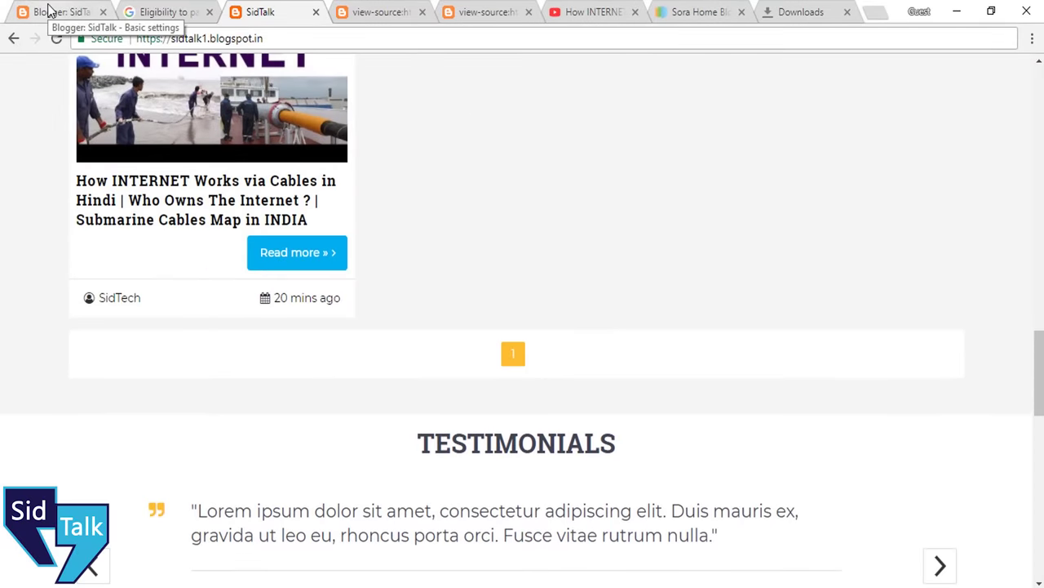
Show the list of all posts in the Blogger dashboard, and review the search banner and menu on the blog's home page
left_click(65, 10)
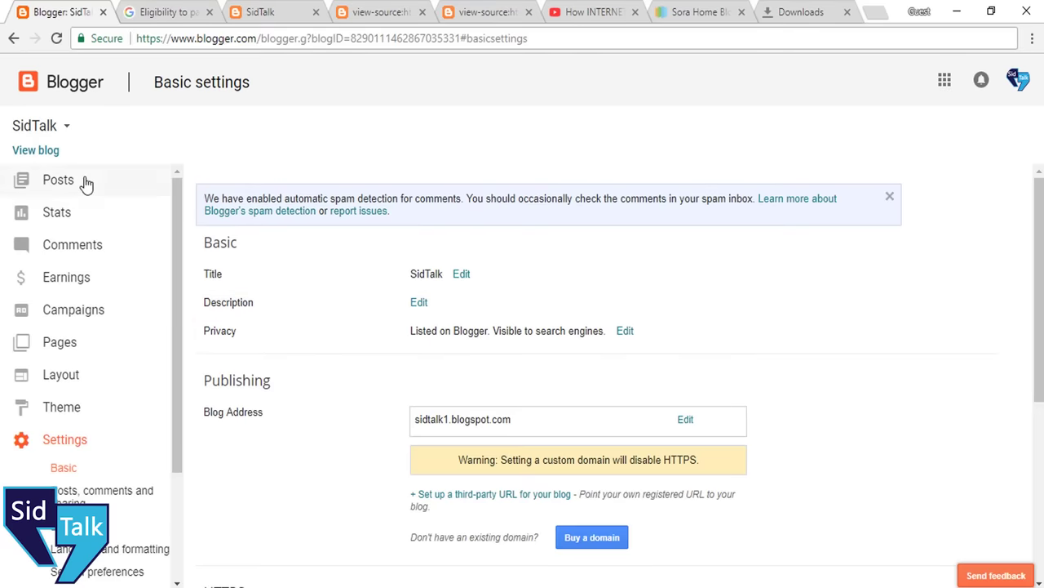
left_click(45, 130)
left_click(45, 131)
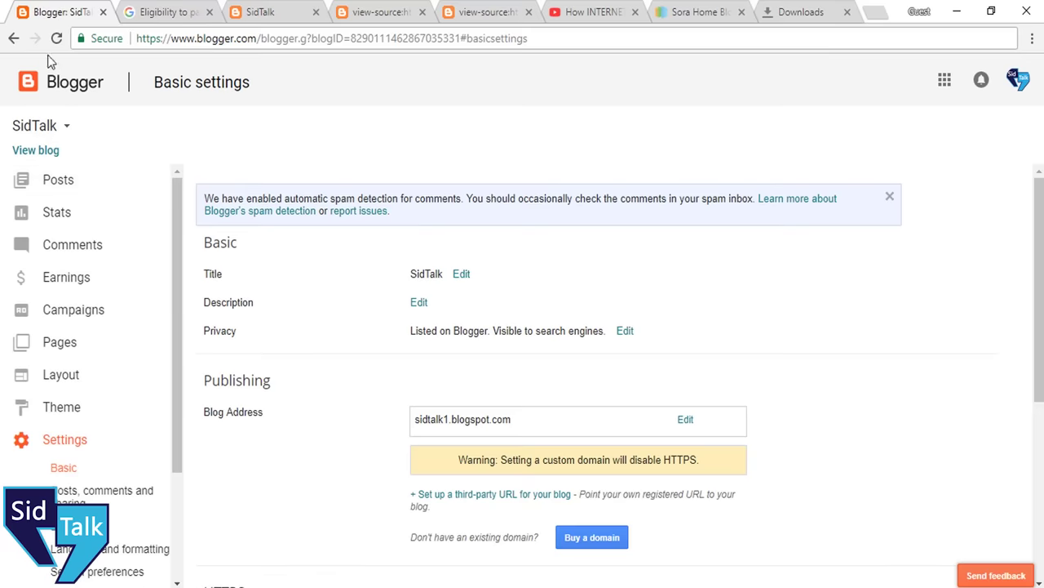
left_click_drag(308, 39, 450, 38)
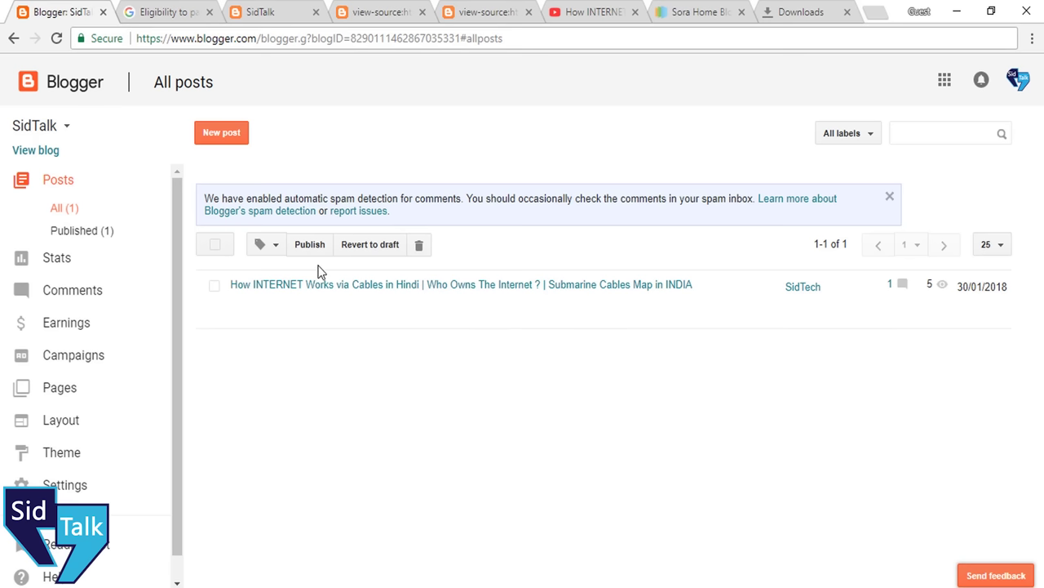
left_click(299, 8)
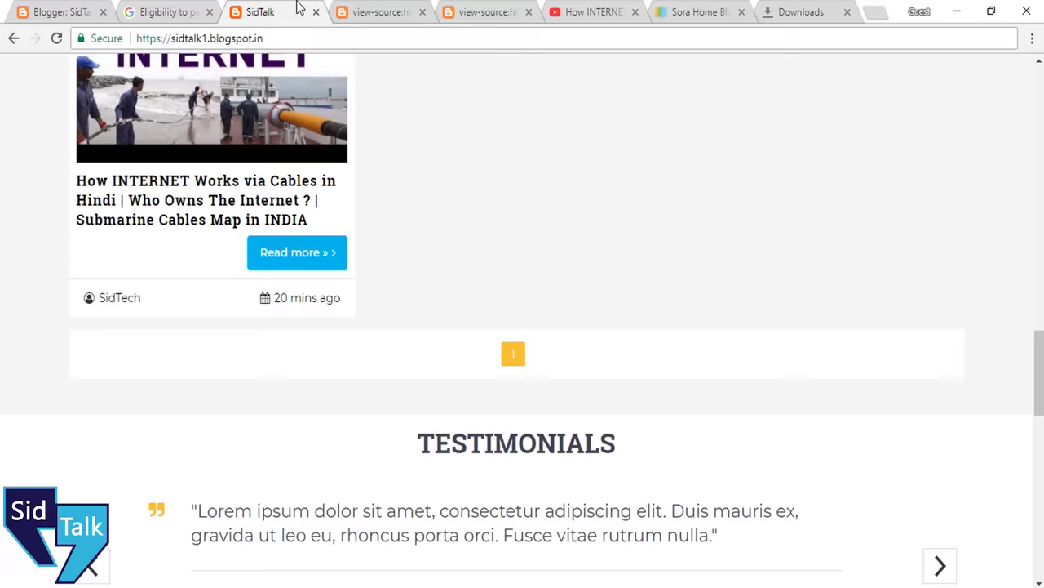
scroll(889, 352, "up", 15)
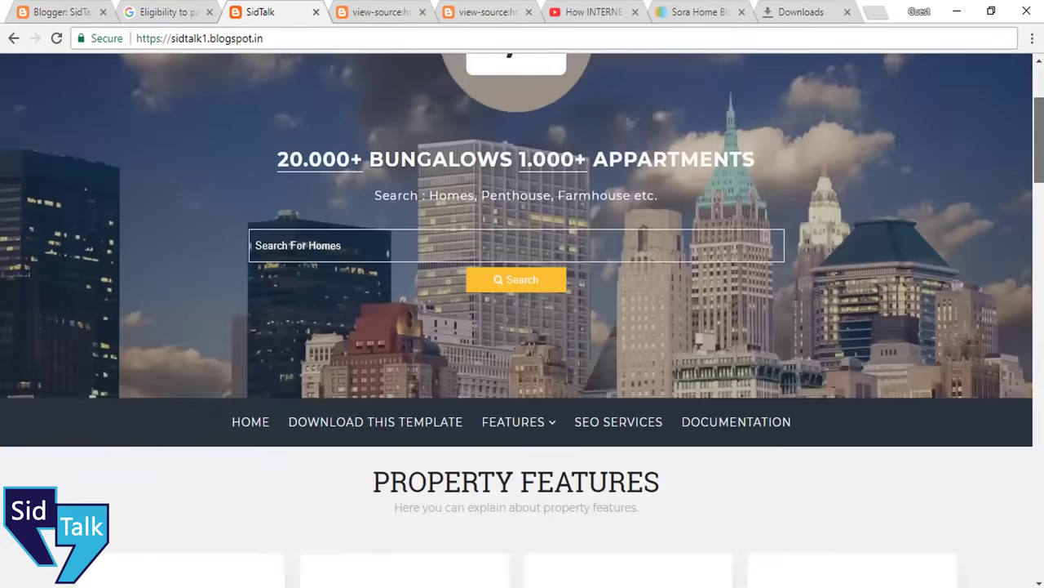
Go back from the Sora Home template page to the Gooyaabi Templates gallery and browse the available Blogger templates
left_click(698, 11)
scroll(258, 123, "up", 2)
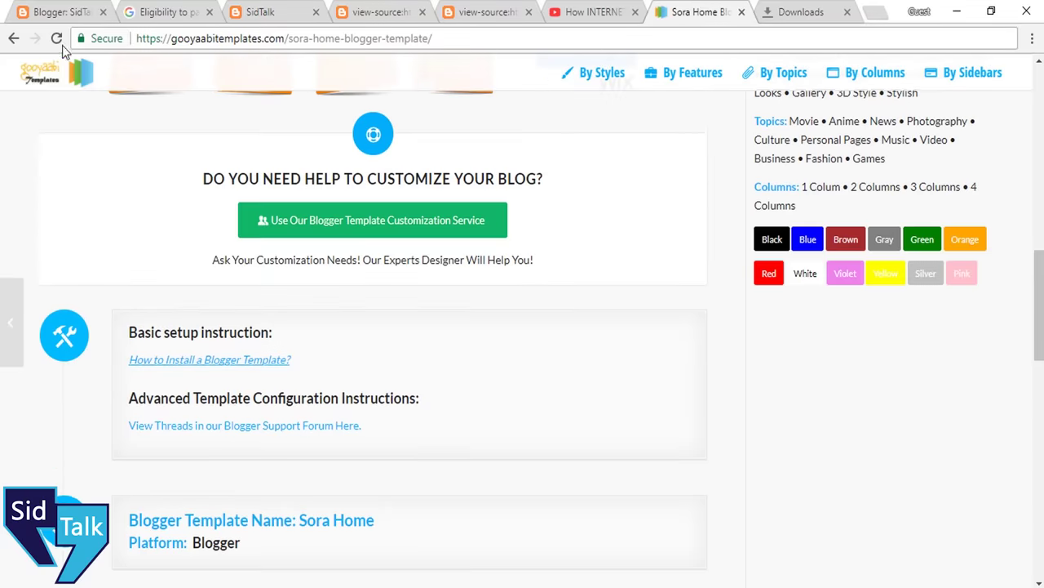
left_click(13, 42)
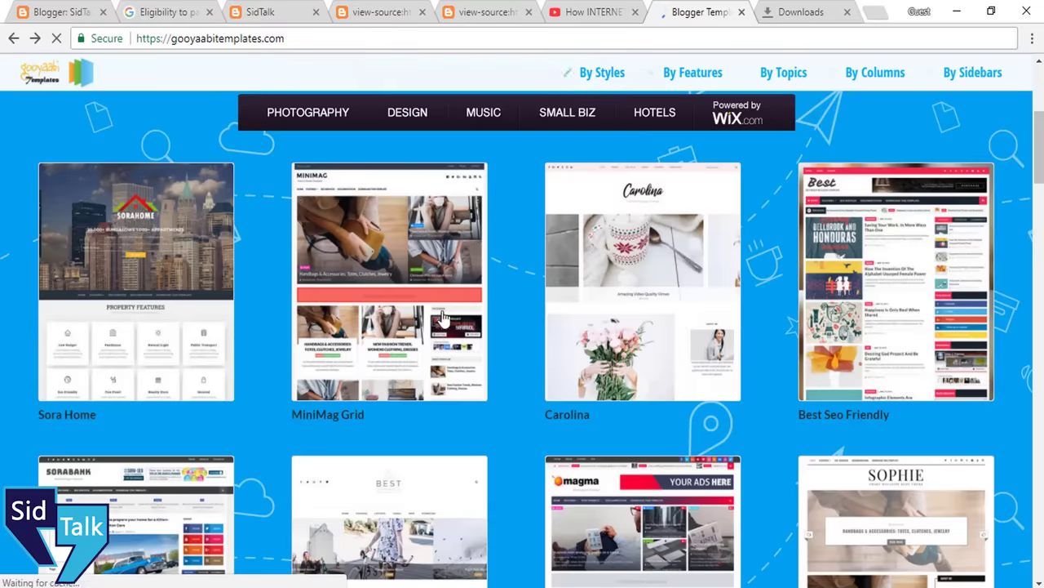
scroll(897, 275, "down", 3)
scroll(901, 236, "down", 5)
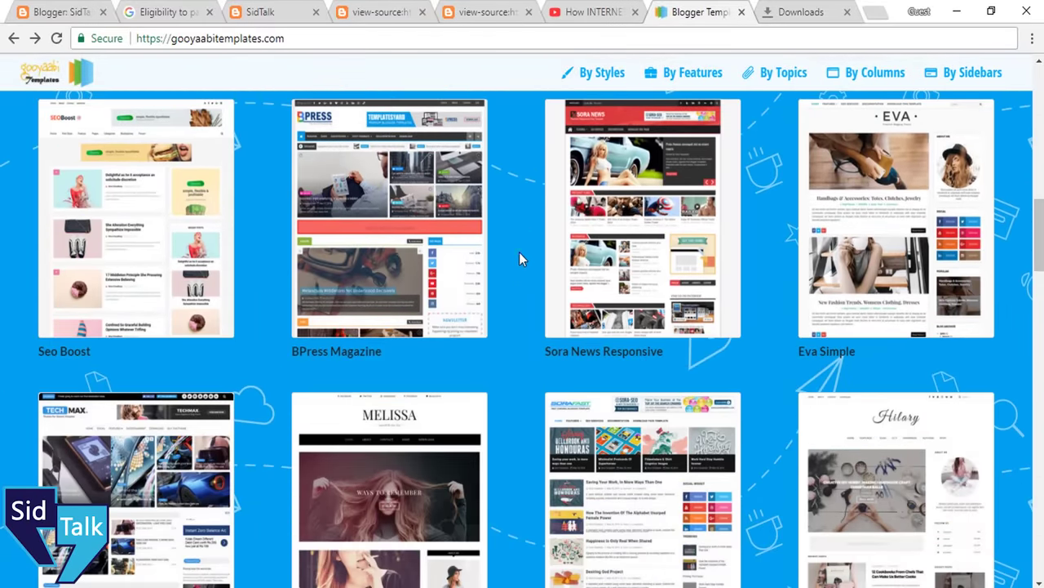
scroll(519, 259, "down", 4)
scroll(514, 261, "up", 4)
scroll(513, 261, "up", 8)
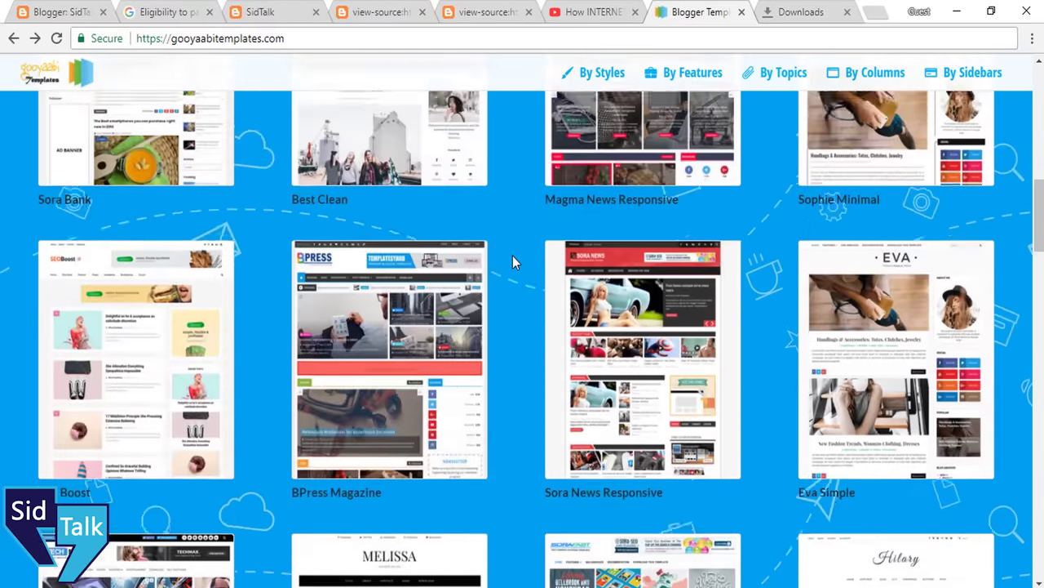
scroll(513, 256, "up", 3)
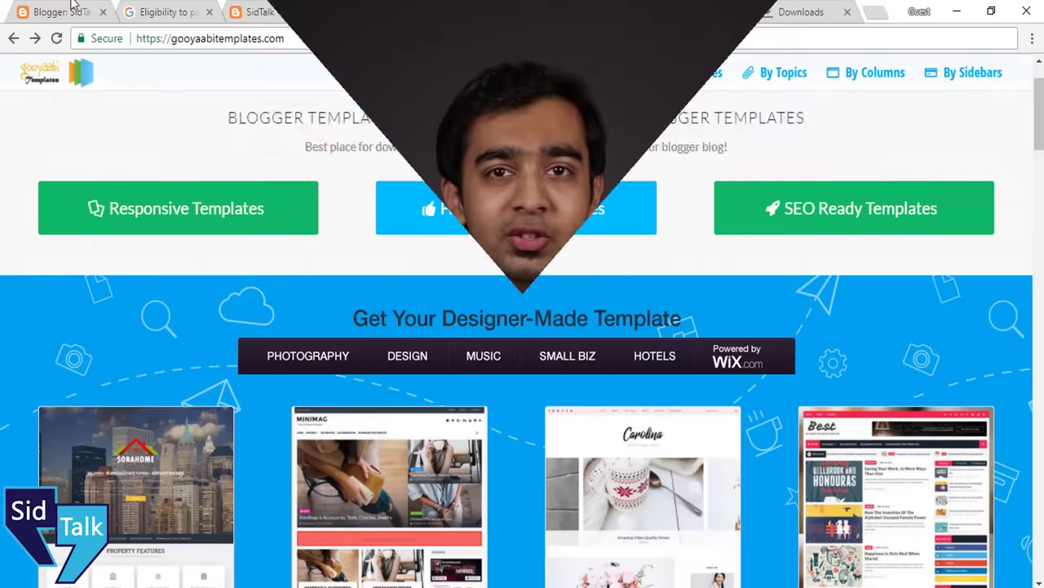